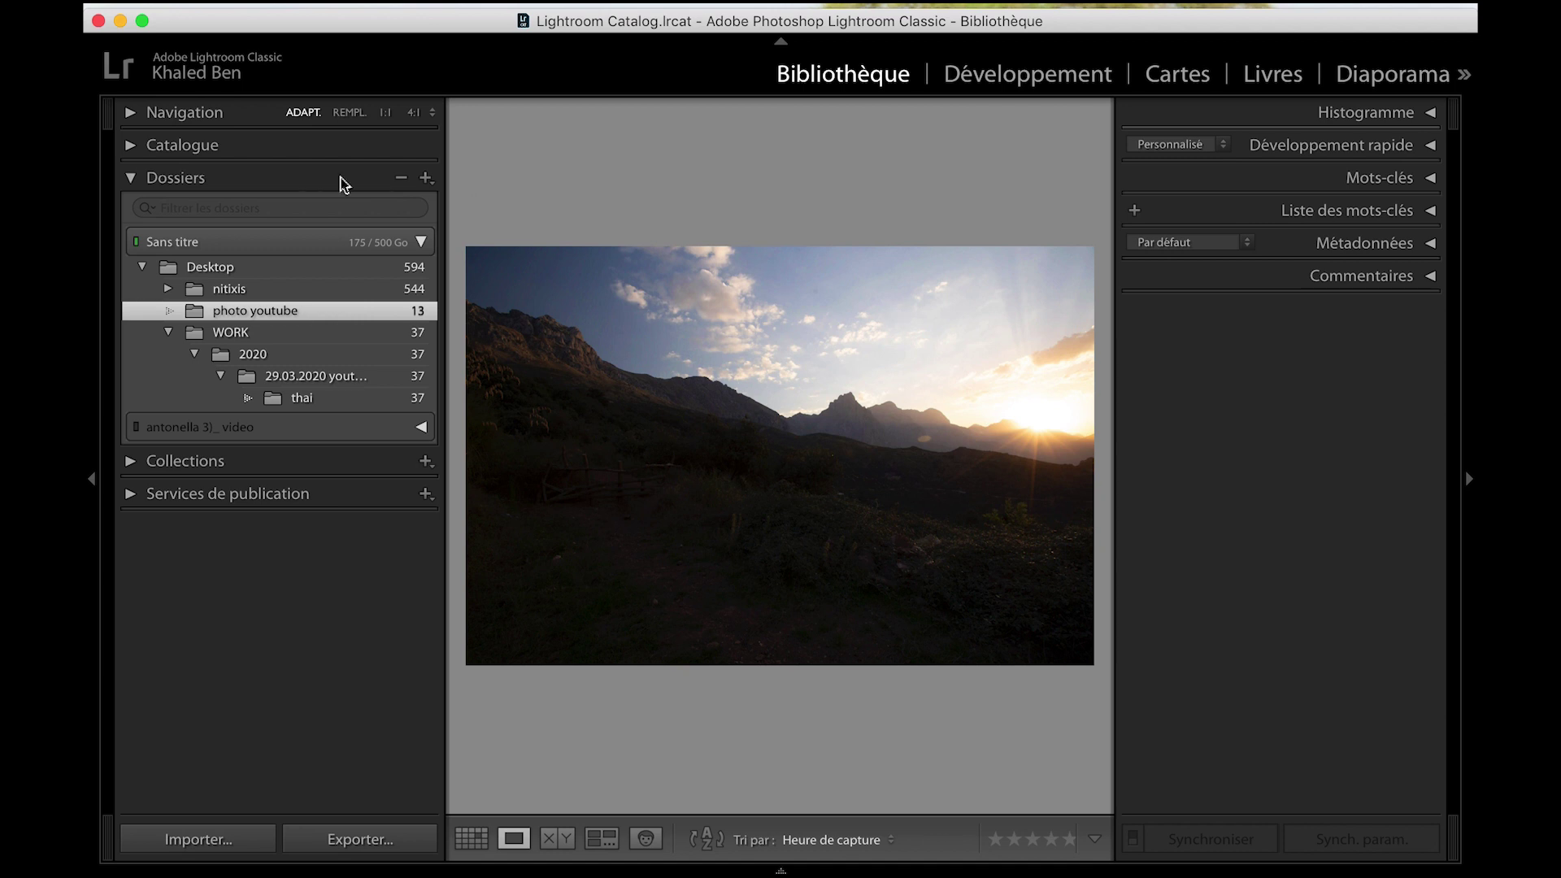
Collapse the Dossiers folder list, leaving the sunset mountain photo from 'photo youtube' displayed.
{"action": "left_click", "coordinate": [242, 179]}
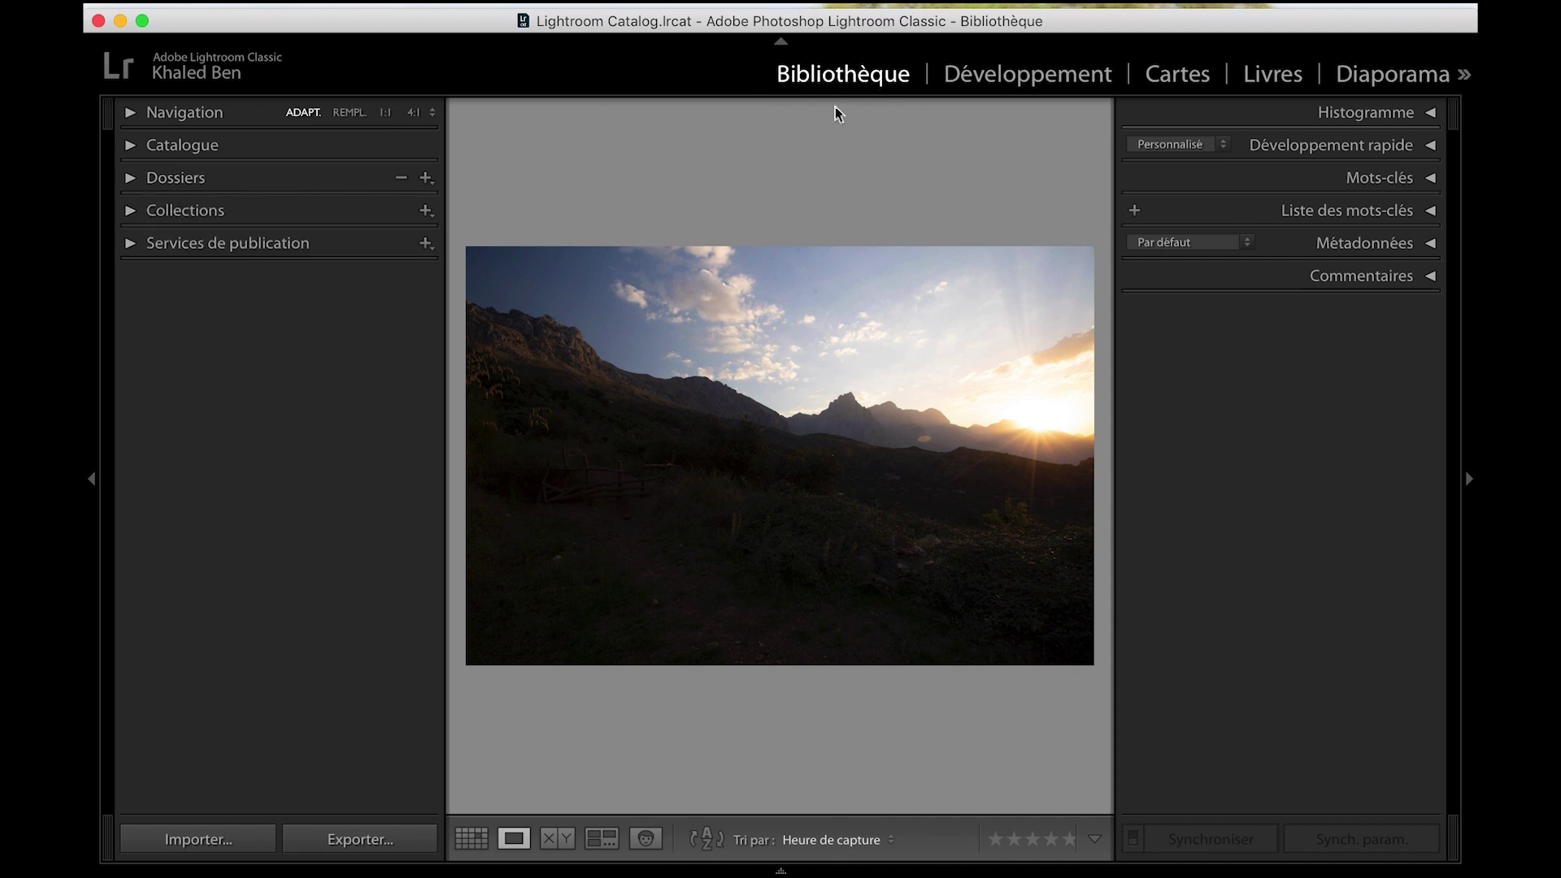
Open the sunset mountain photo in the Développement module and restore the left panel.
{"action": "left_click", "coordinate": [1016, 91]}
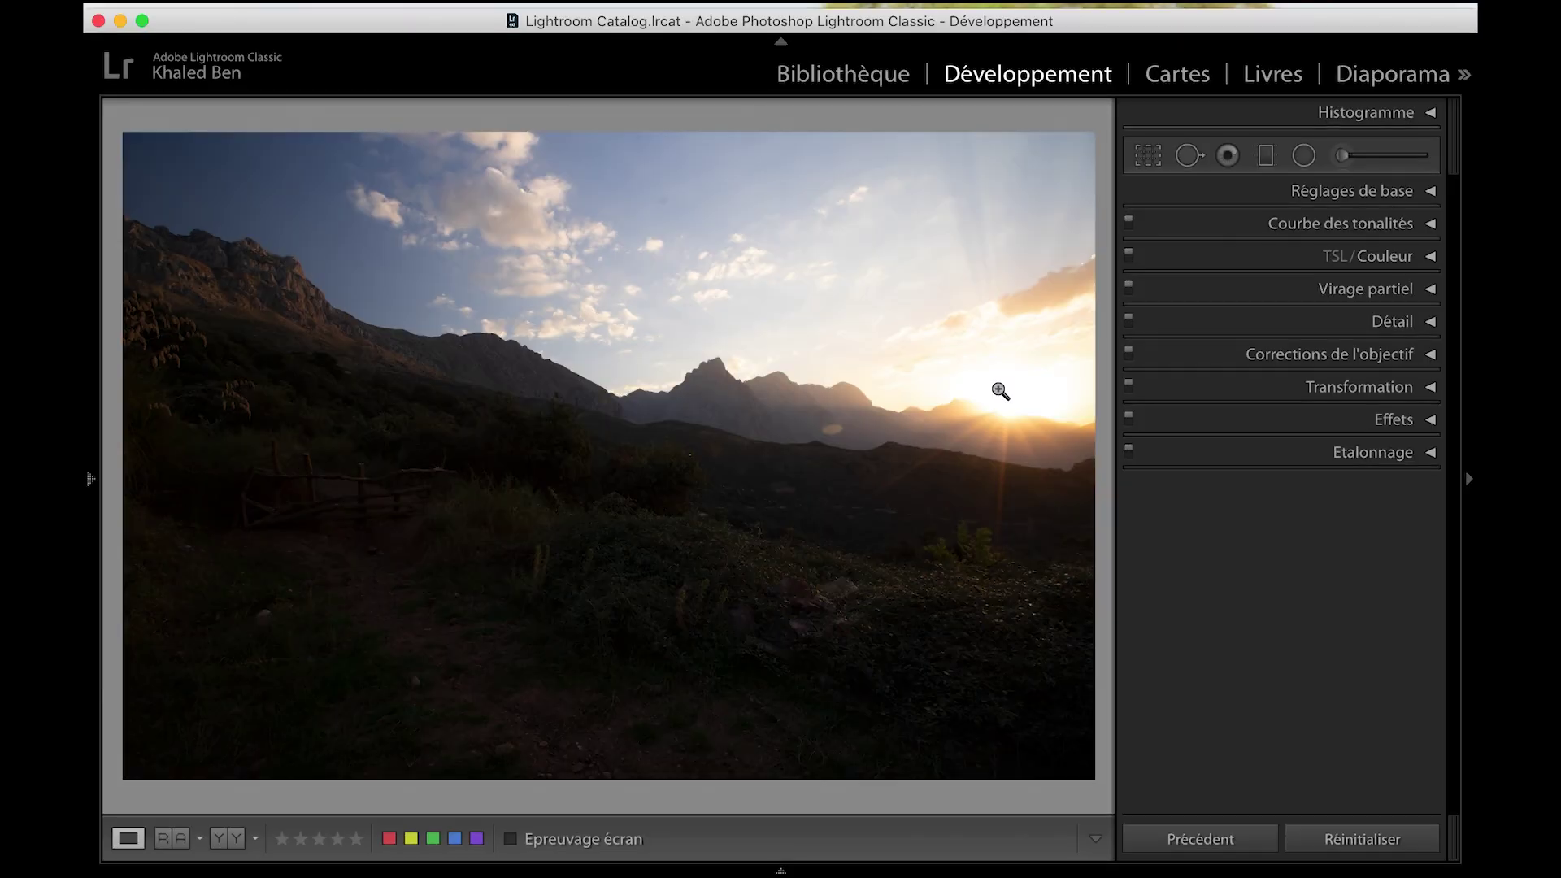
{"action": "left_click_drag", "start_coordinate": [966, 17], "coordinate": [966, 11]}
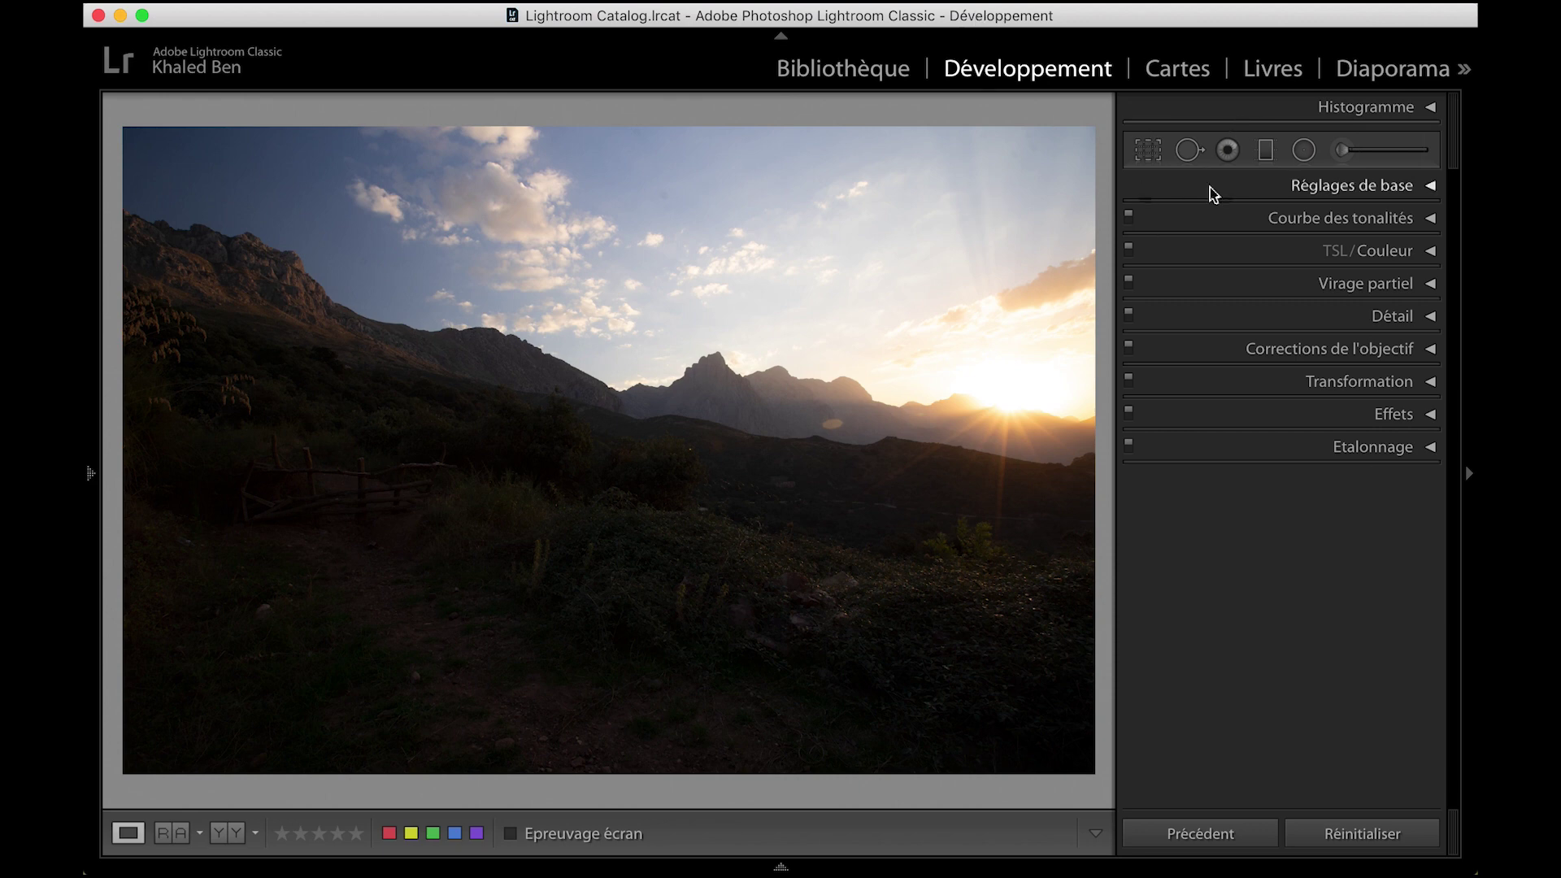
{"action": "left_click", "coordinate": [87, 401]}
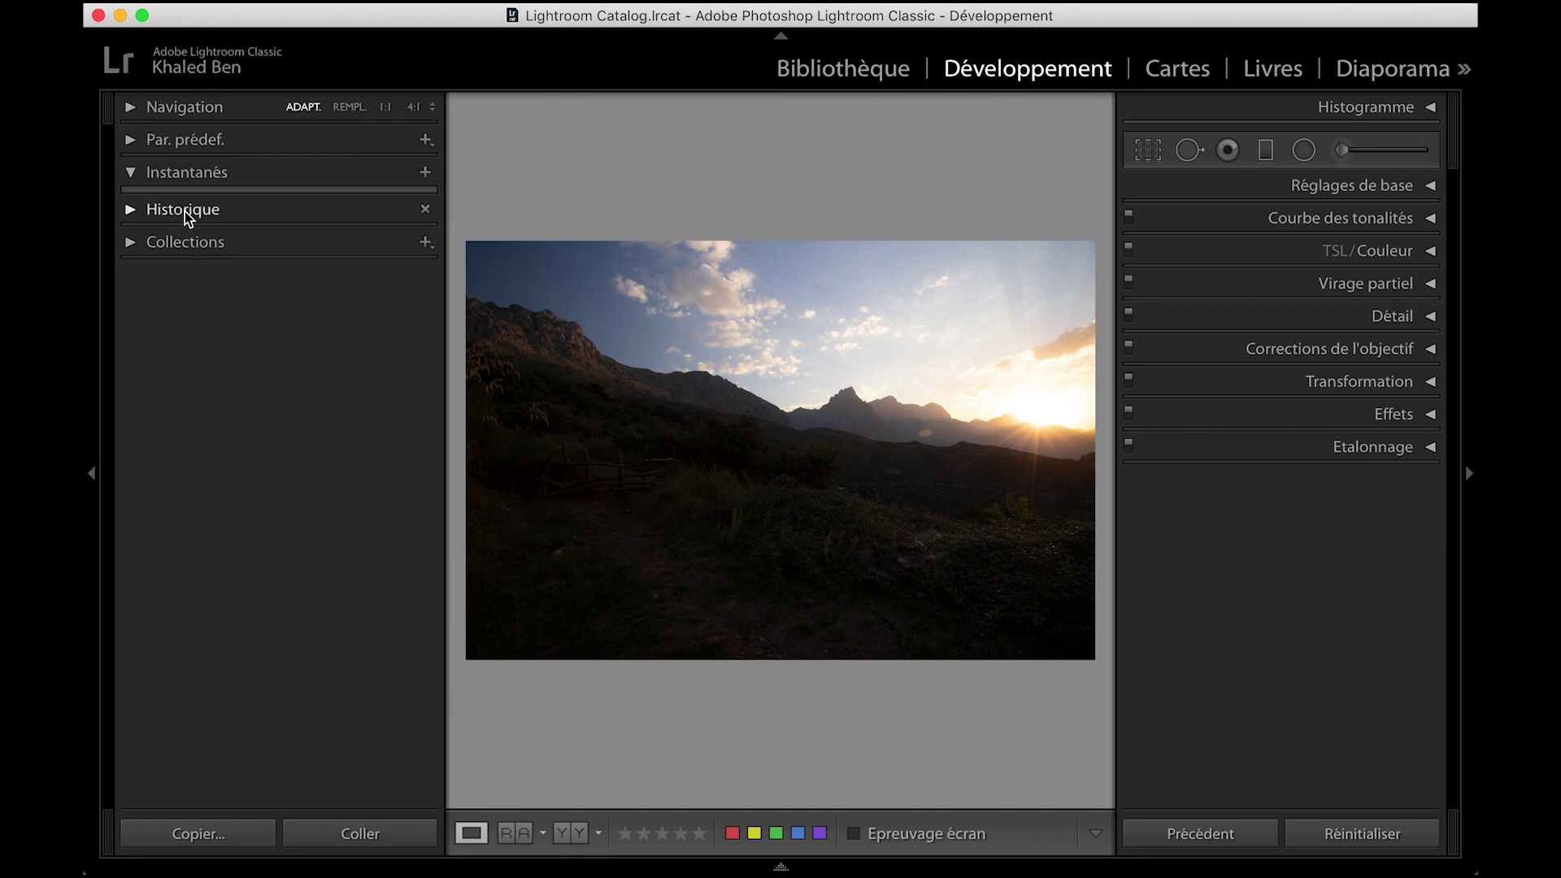
Check the photo at 1:1 in Navigation, then expand the presets list to the N&B group.
{"action": "left_click", "coordinate": [161, 108]}
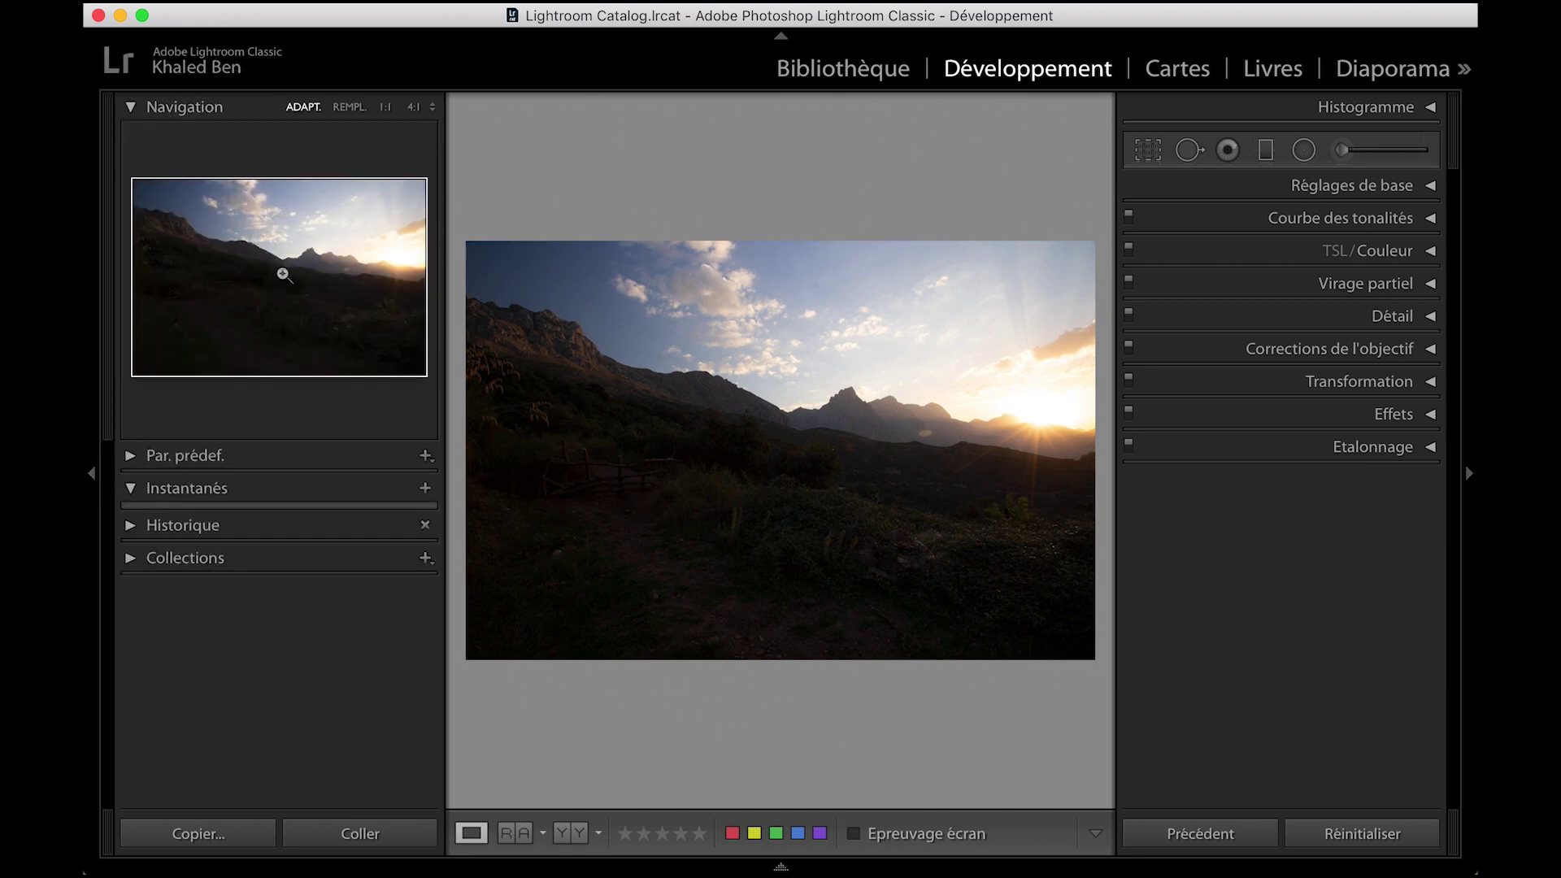
{"action": "left_click", "coordinate": [277, 258]}
{"action": "left_click", "coordinate": [304, 106]}
{"action": "left_click", "coordinate": [222, 108]}
{"action": "left_click", "coordinate": [217, 141]}
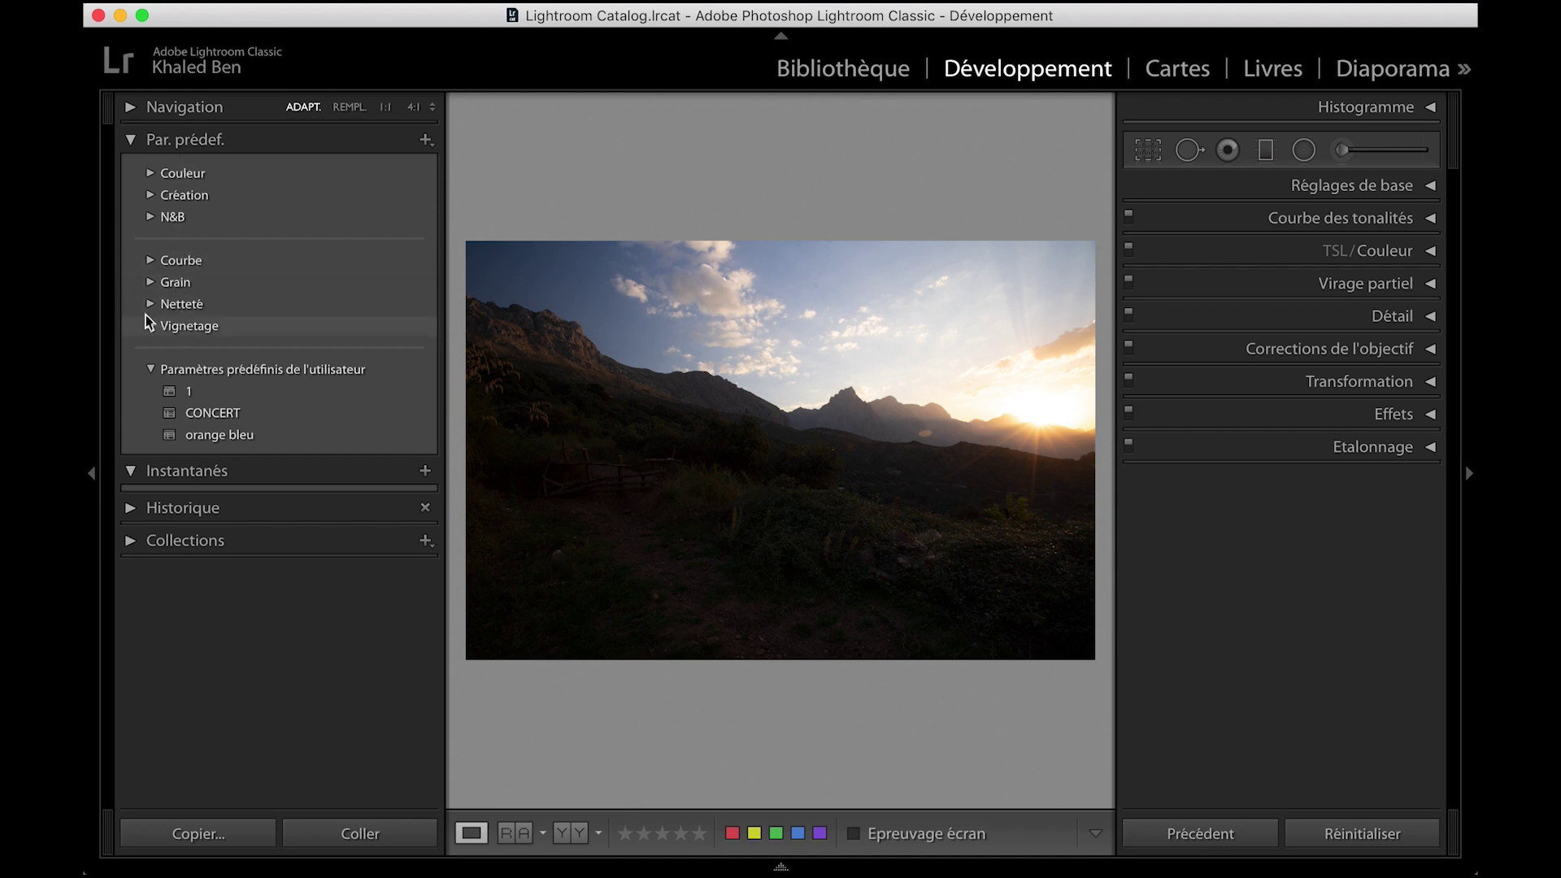
{"action": "left_click", "coordinate": [151, 218]}
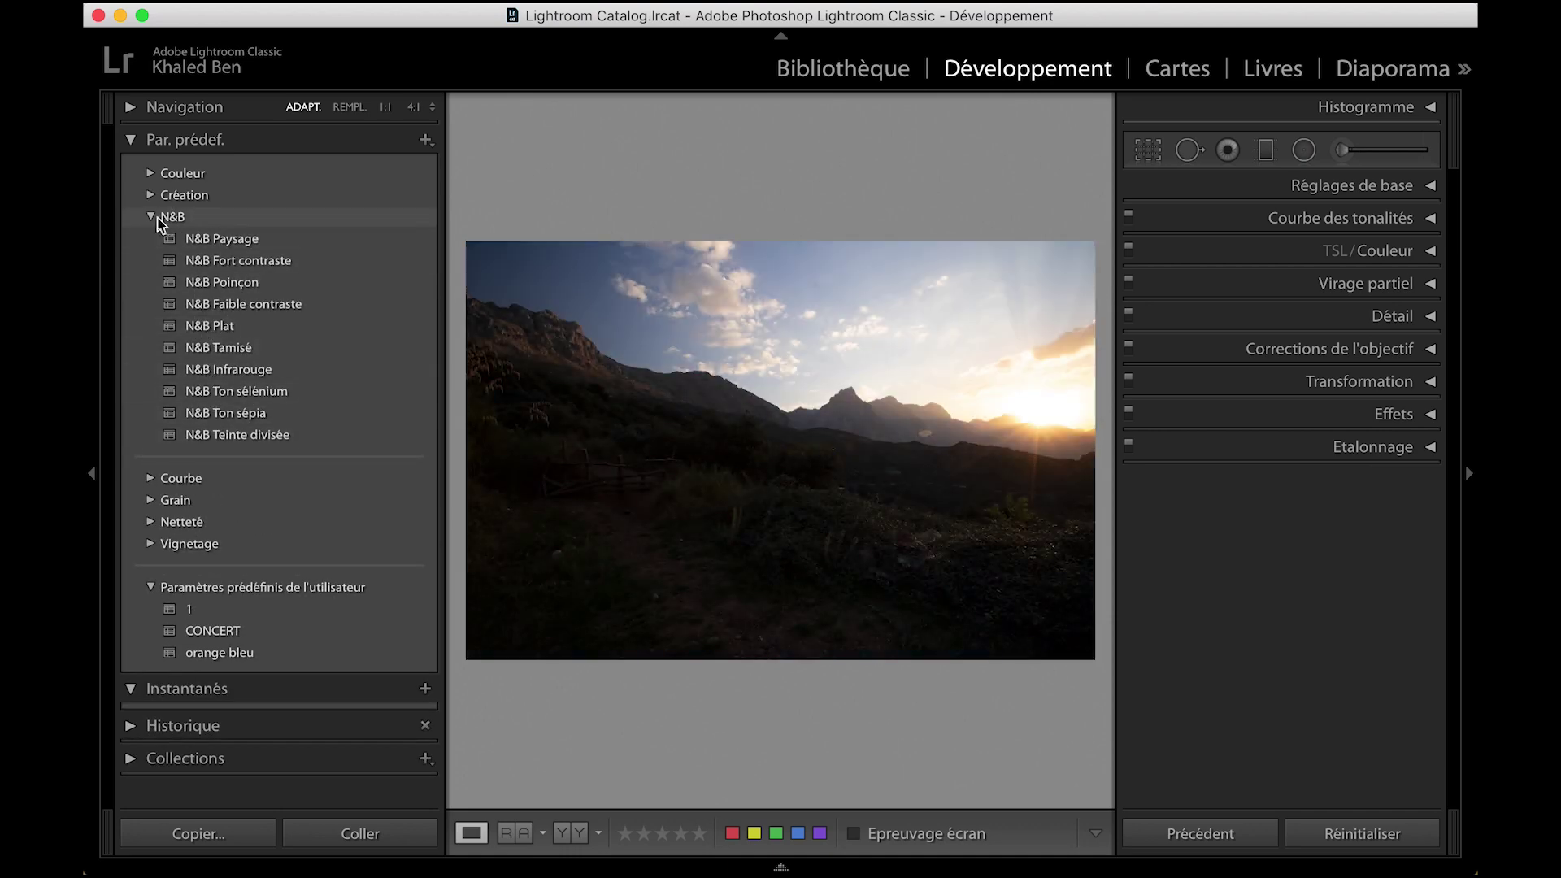
{"action": "left_click", "coordinate": [151, 216]}
{"action": "left_click", "coordinate": [154, 199]}
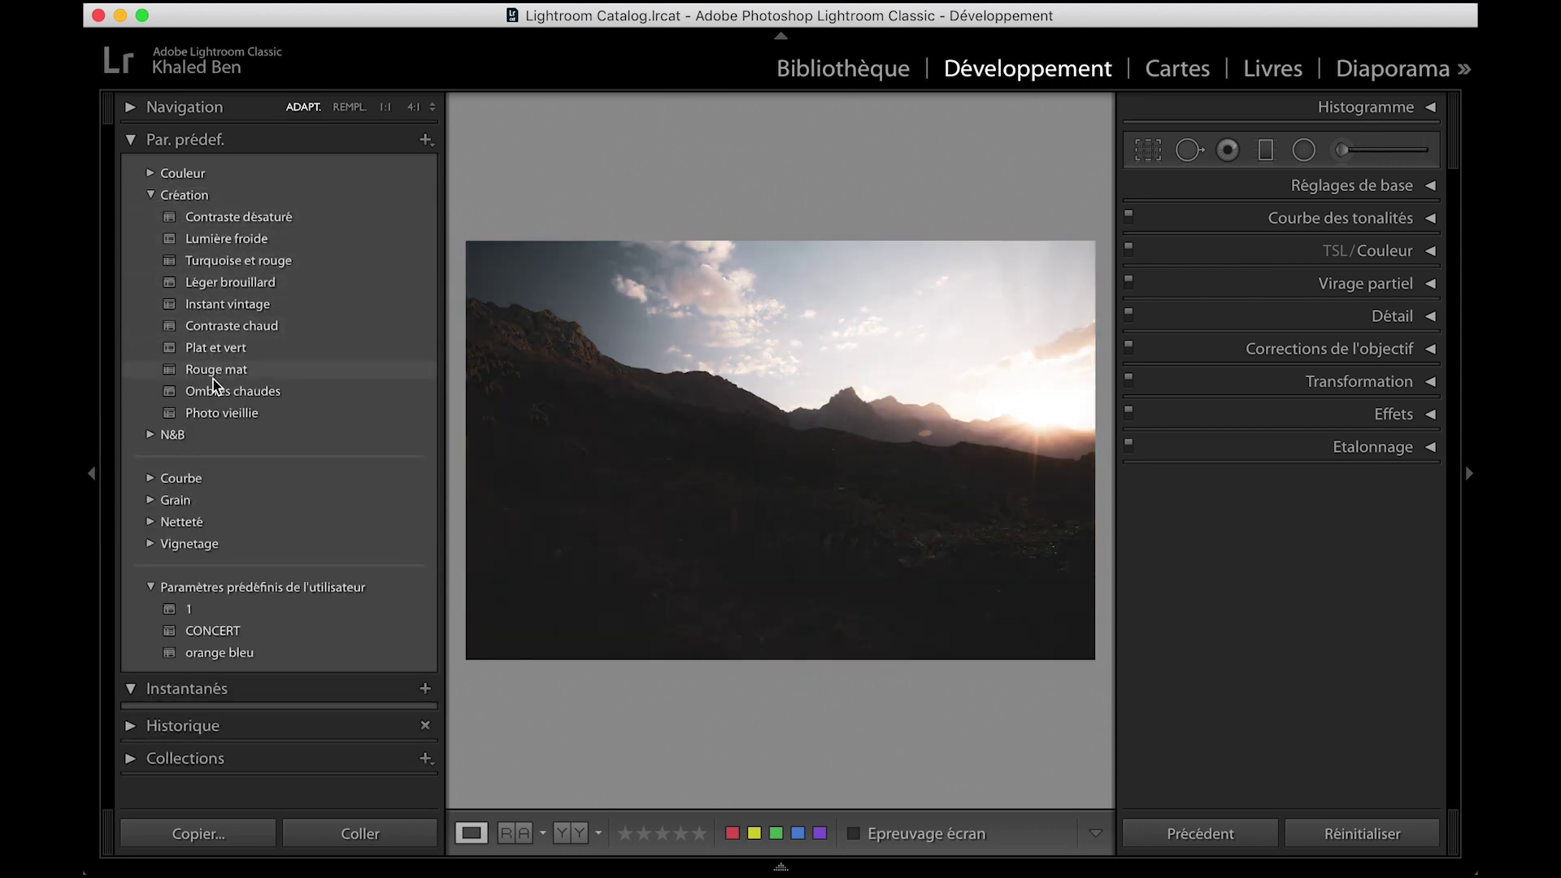
{"action": "left_click", "coordinate": [151, 198]}
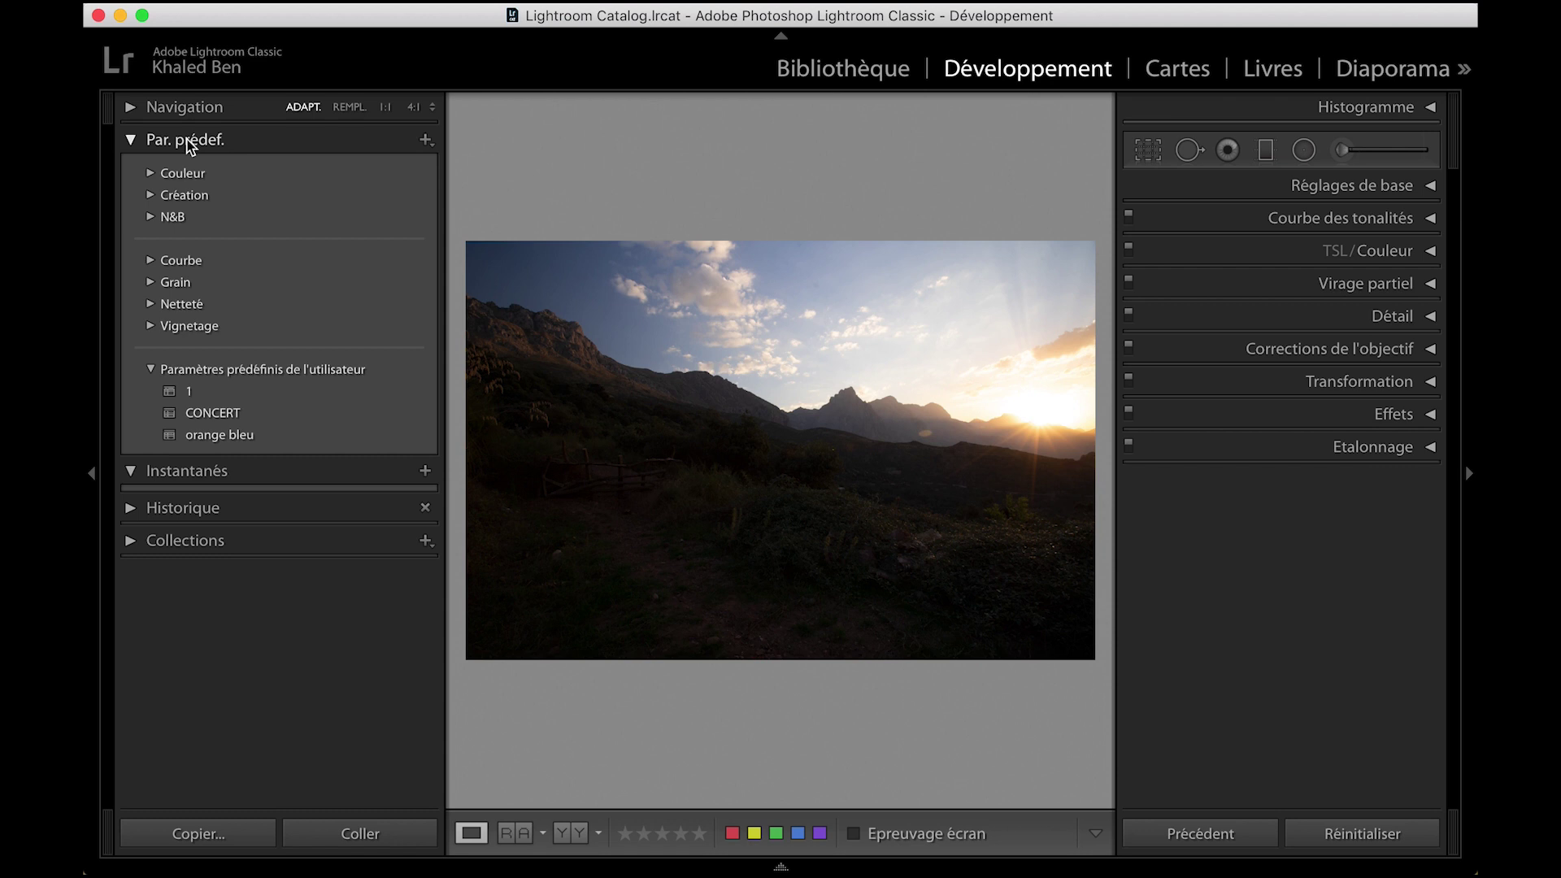
{"action": "left_click", "coordinate": [188, 147]}
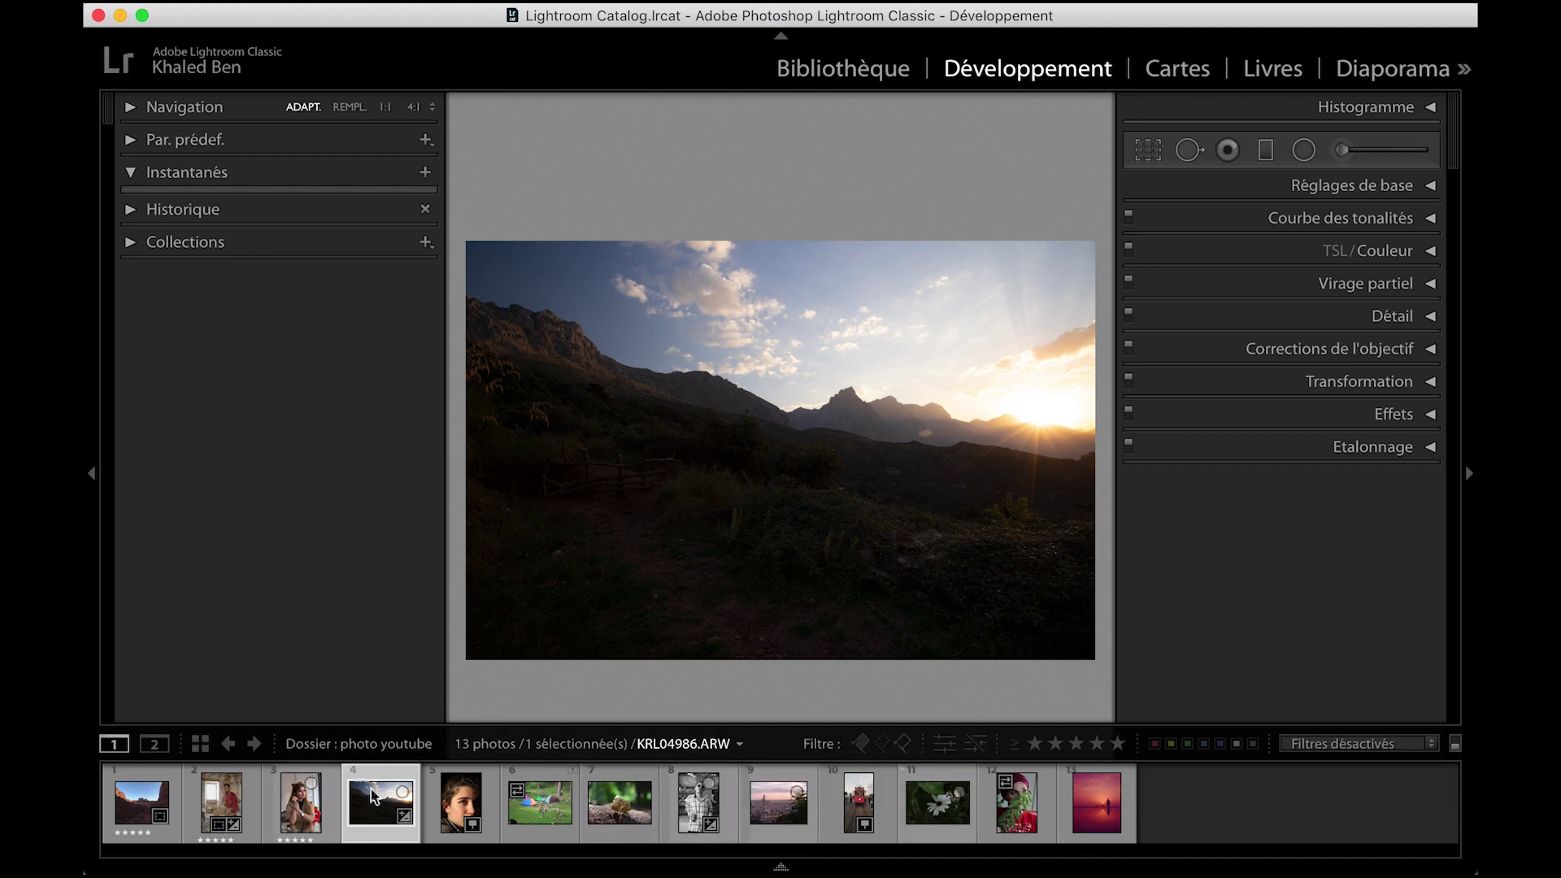
Hide the filmstrip with F6 and expand the Réglages de base panel.
{"action": "key", "text": "F6"}
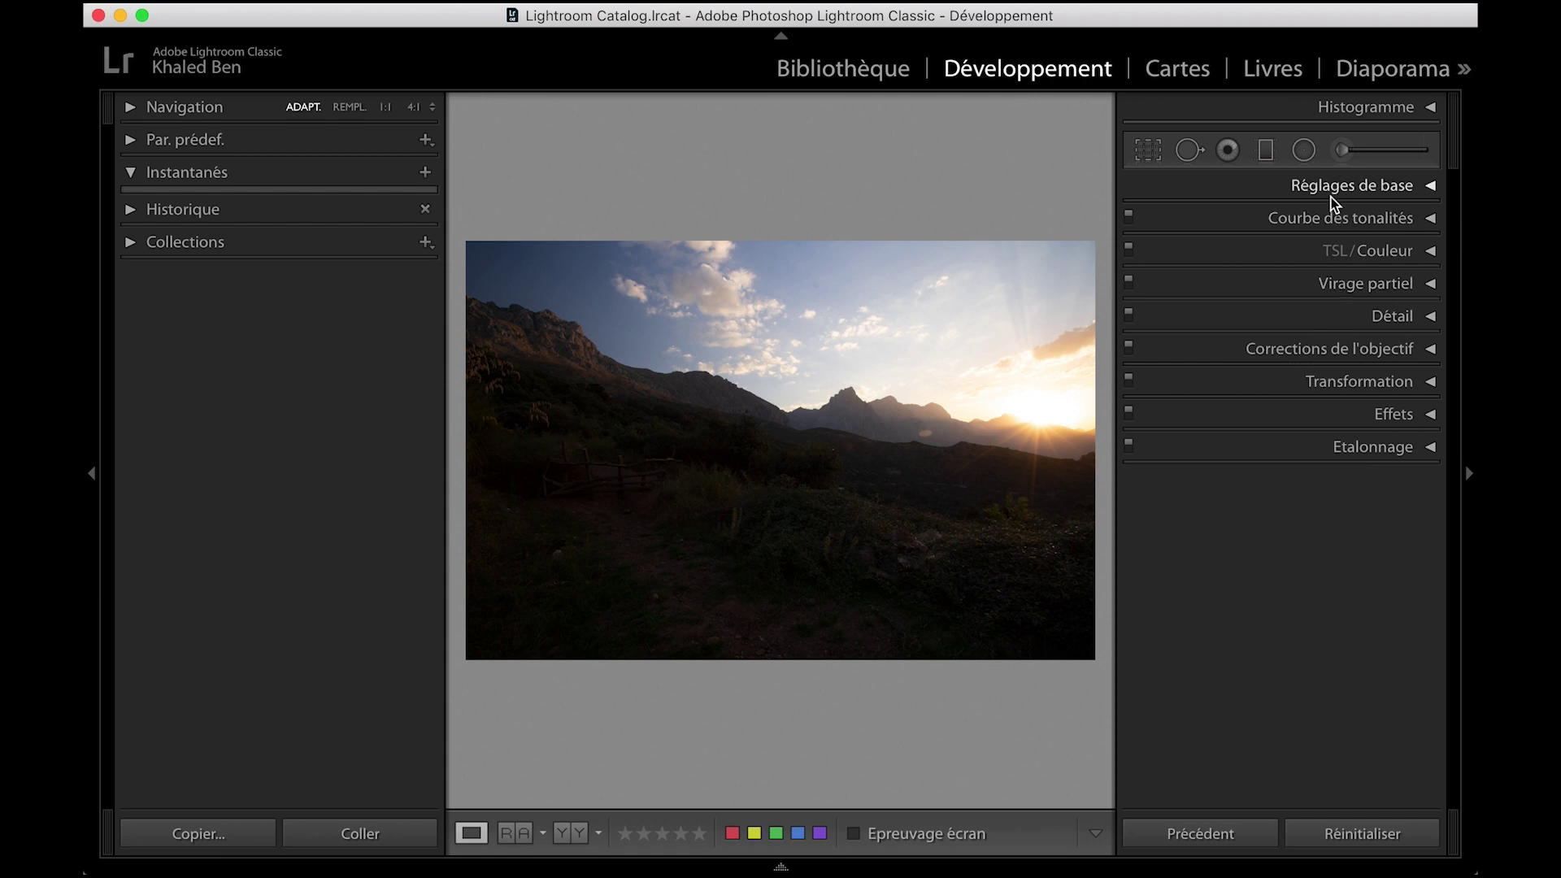
{"action": "left_click", "coordinate": [1374, 185]}
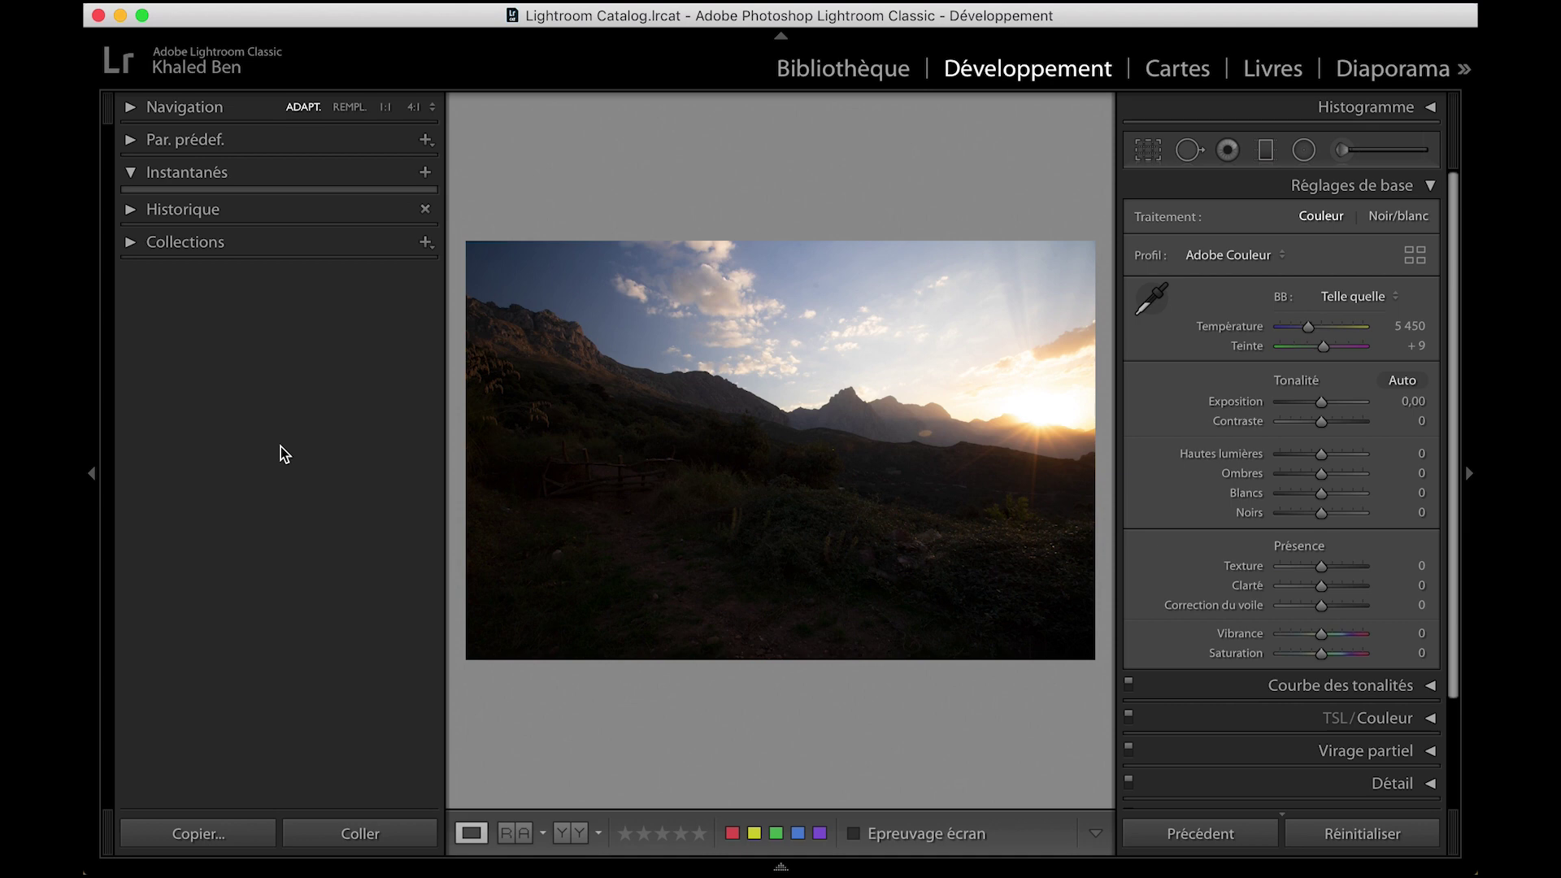
Hide the left panel and switch the photo to the Adobe Monochrome black-and-white profile.
{"action": "left_click", "coordinate": [91, 473]}
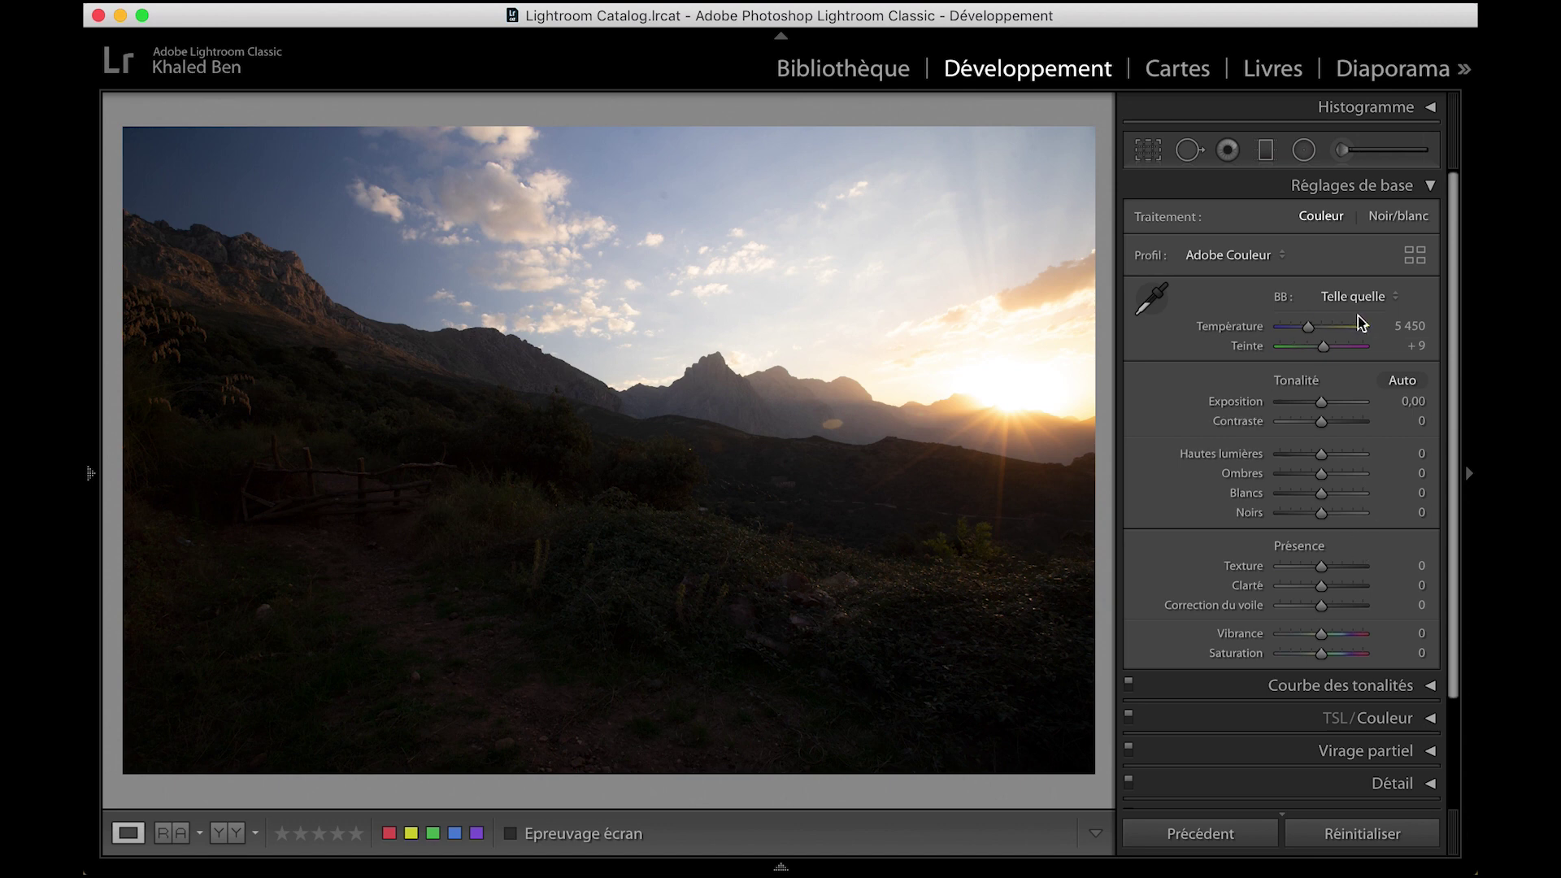
{"action": "left_click", "coordinate": [1408, 217]}
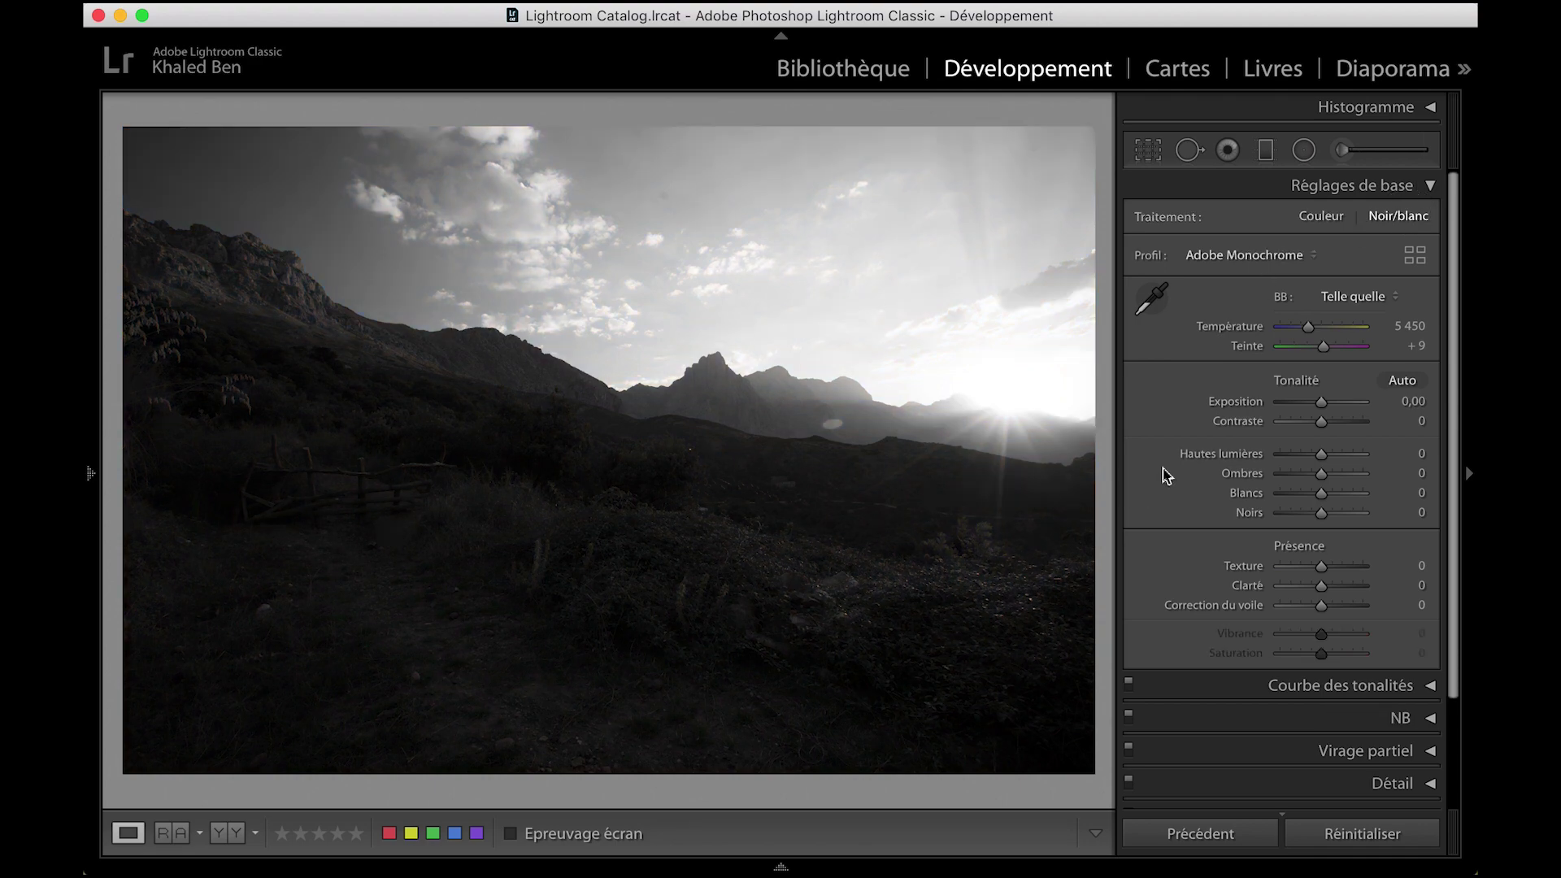
{"action": "mouse_move", "coordinate": [1322, 401]}
{"action": "left_mouse_down"}
{"action": "mouse_move", "coordinate": [1349, 423]}
{"action": "mouse_move", "coordinate": [1323, 425]}
{"action": "left_mouse_up"}
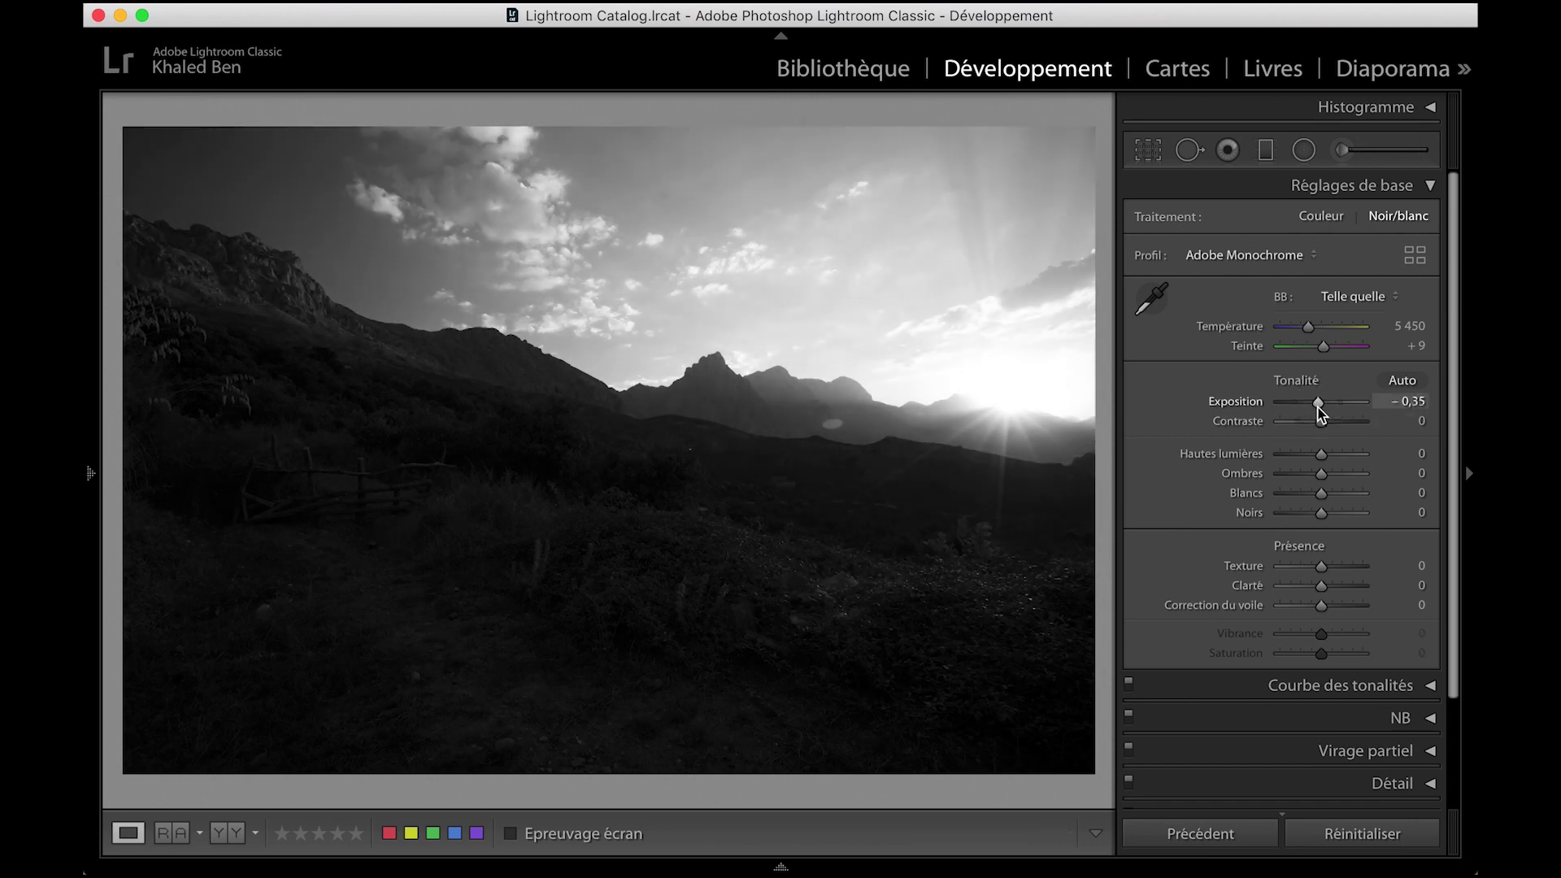
{"action": "double_click", "coordinate": [1319, 402]}
{"action": "left_click", "coordinate": [1329, 217]}
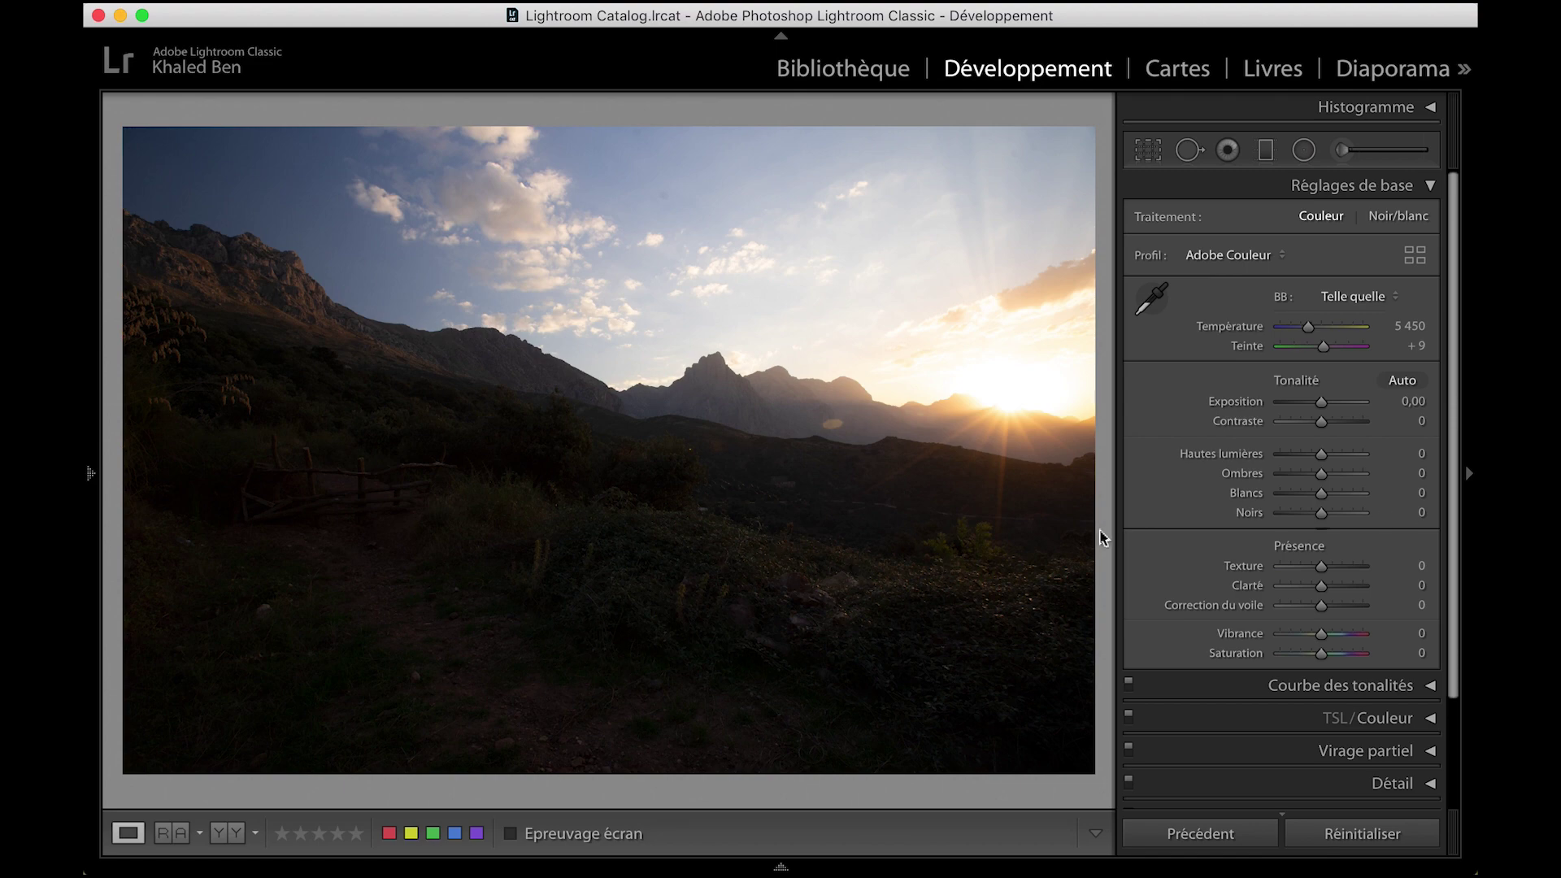
{"action": "left_click", "coordinate": [1321, 404]}
{"action": "left_click_drag", "start_coordinate": [1321, 404], "coordinate": [1342, 401]}
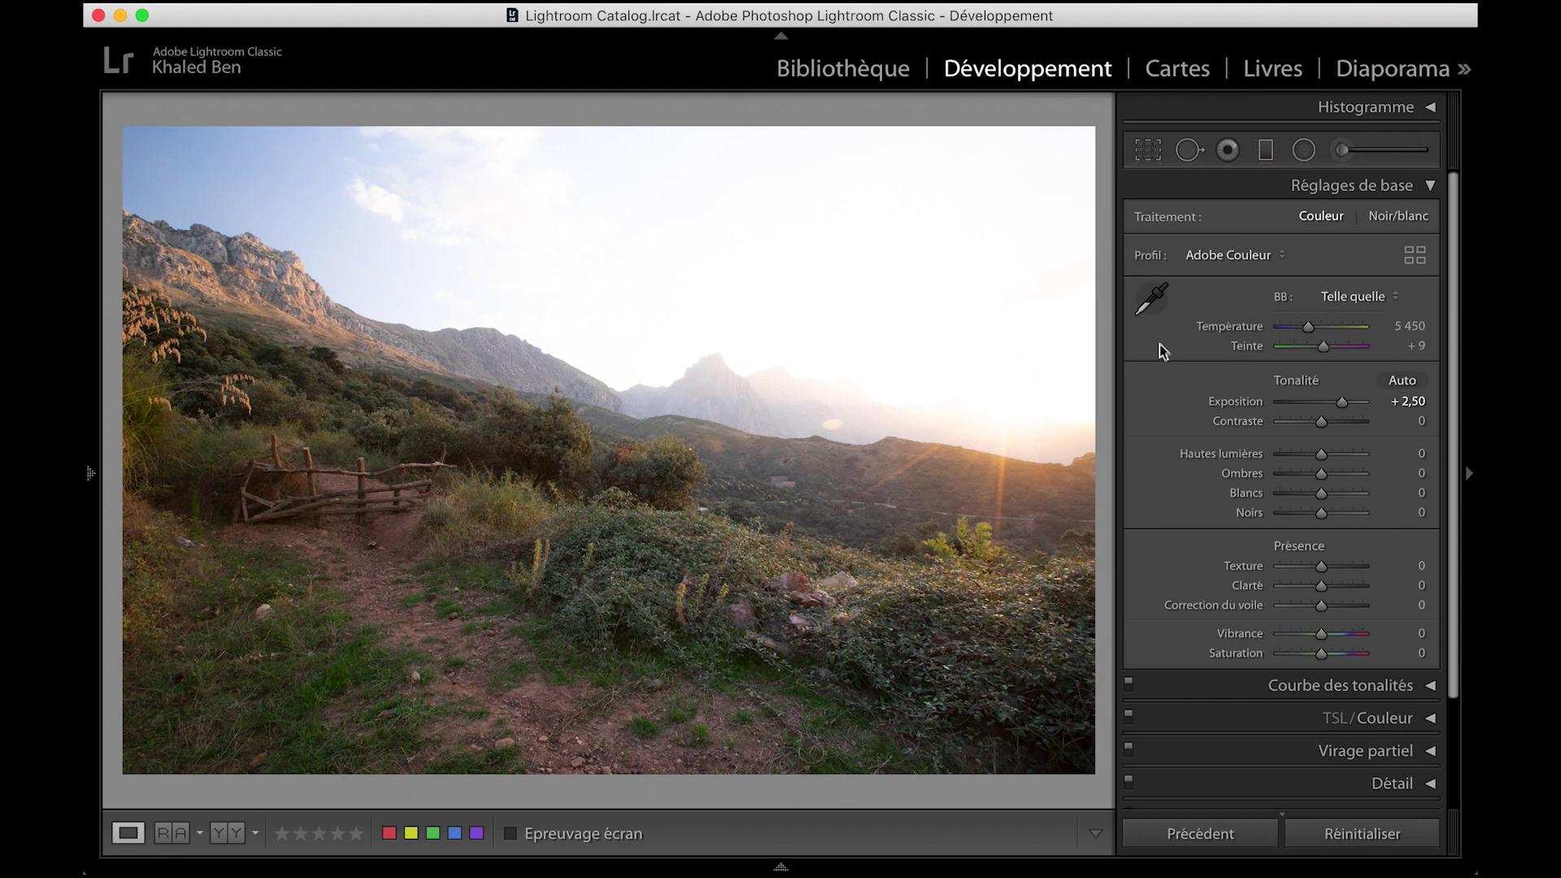
{"action": "double_click", "coordinate": [1342, 403]}
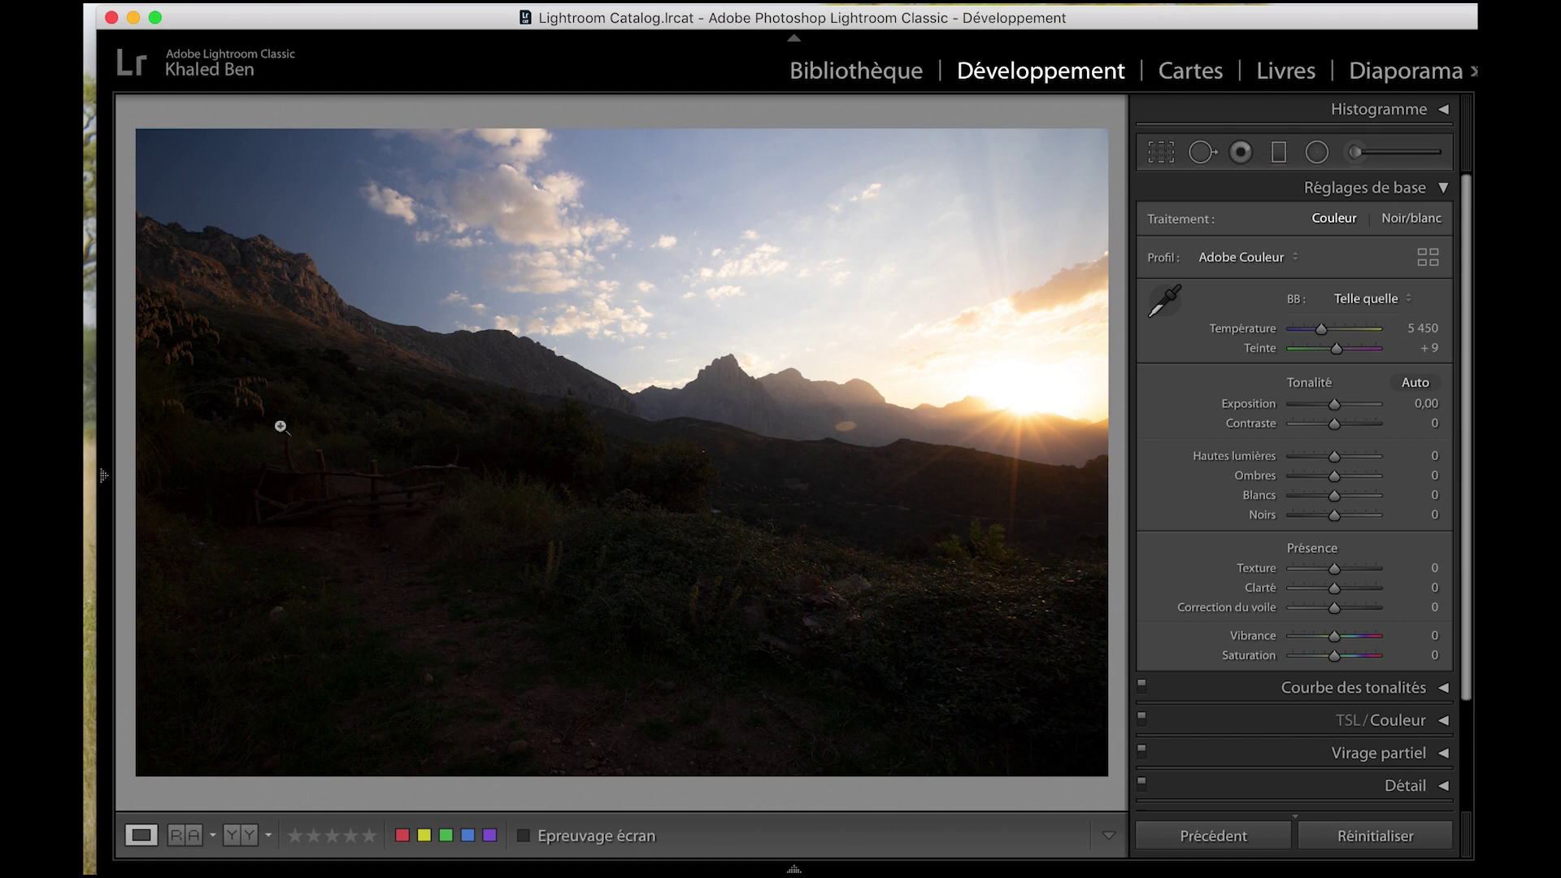
Raise the Ombres (Shadows) slider to its maximum of +100.
{"action": "left_click_drag", "start_coordinate": [1334, 480], "coordinate": [1377, 484]}
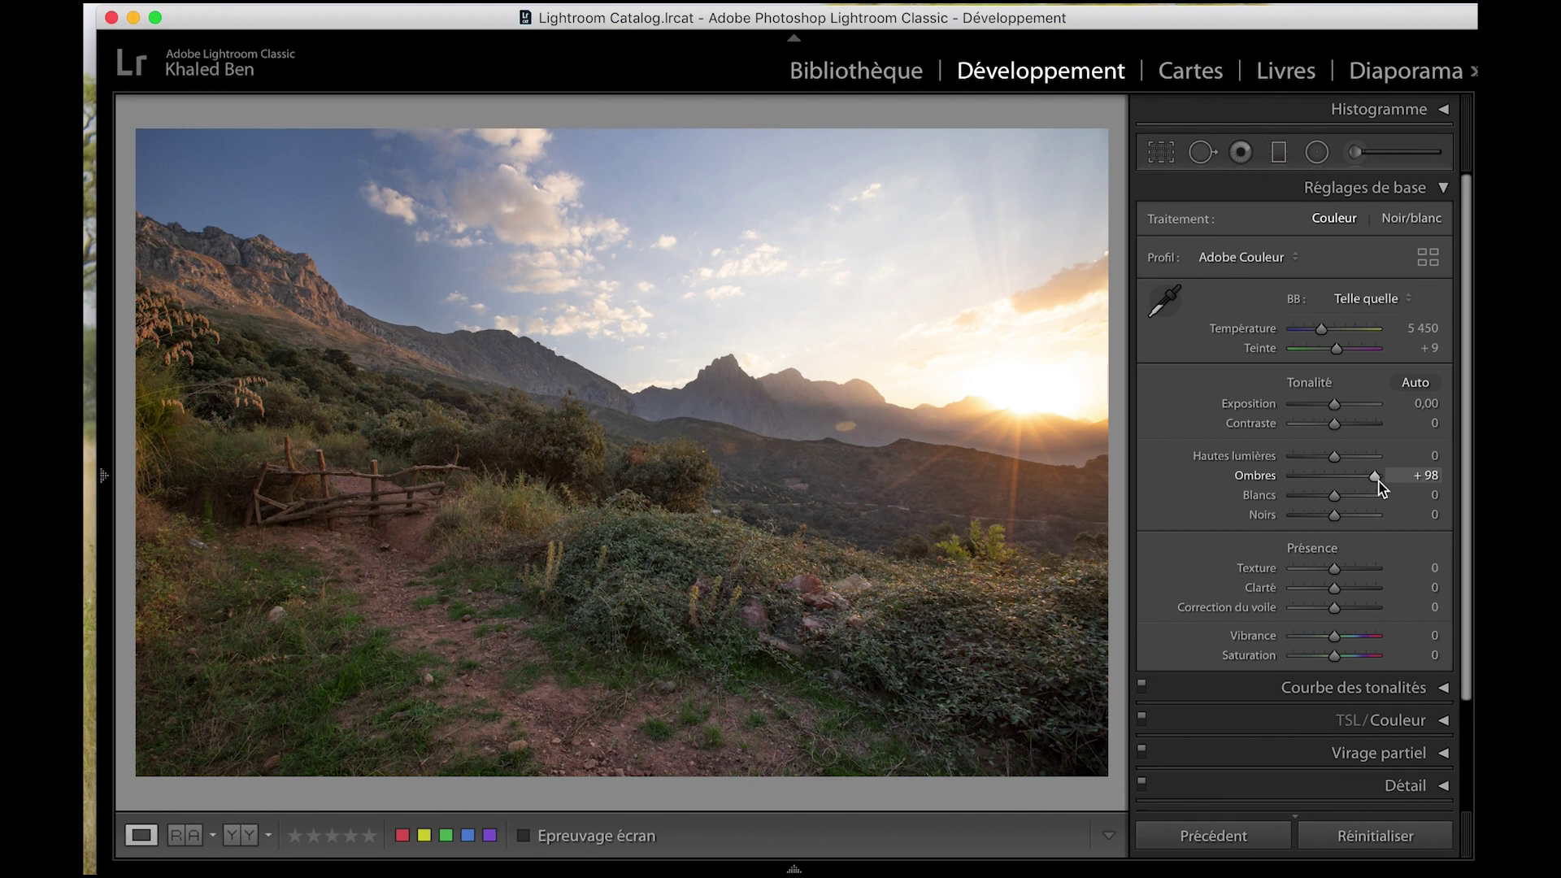
{"action": "left_click_drag", "start_coordinate": [1379, 483], "coordinate": [1383, 481]}
{"action": "left_click_drag", "start_coordinate": [1334, 517], "coordinate": [1356, 524]}
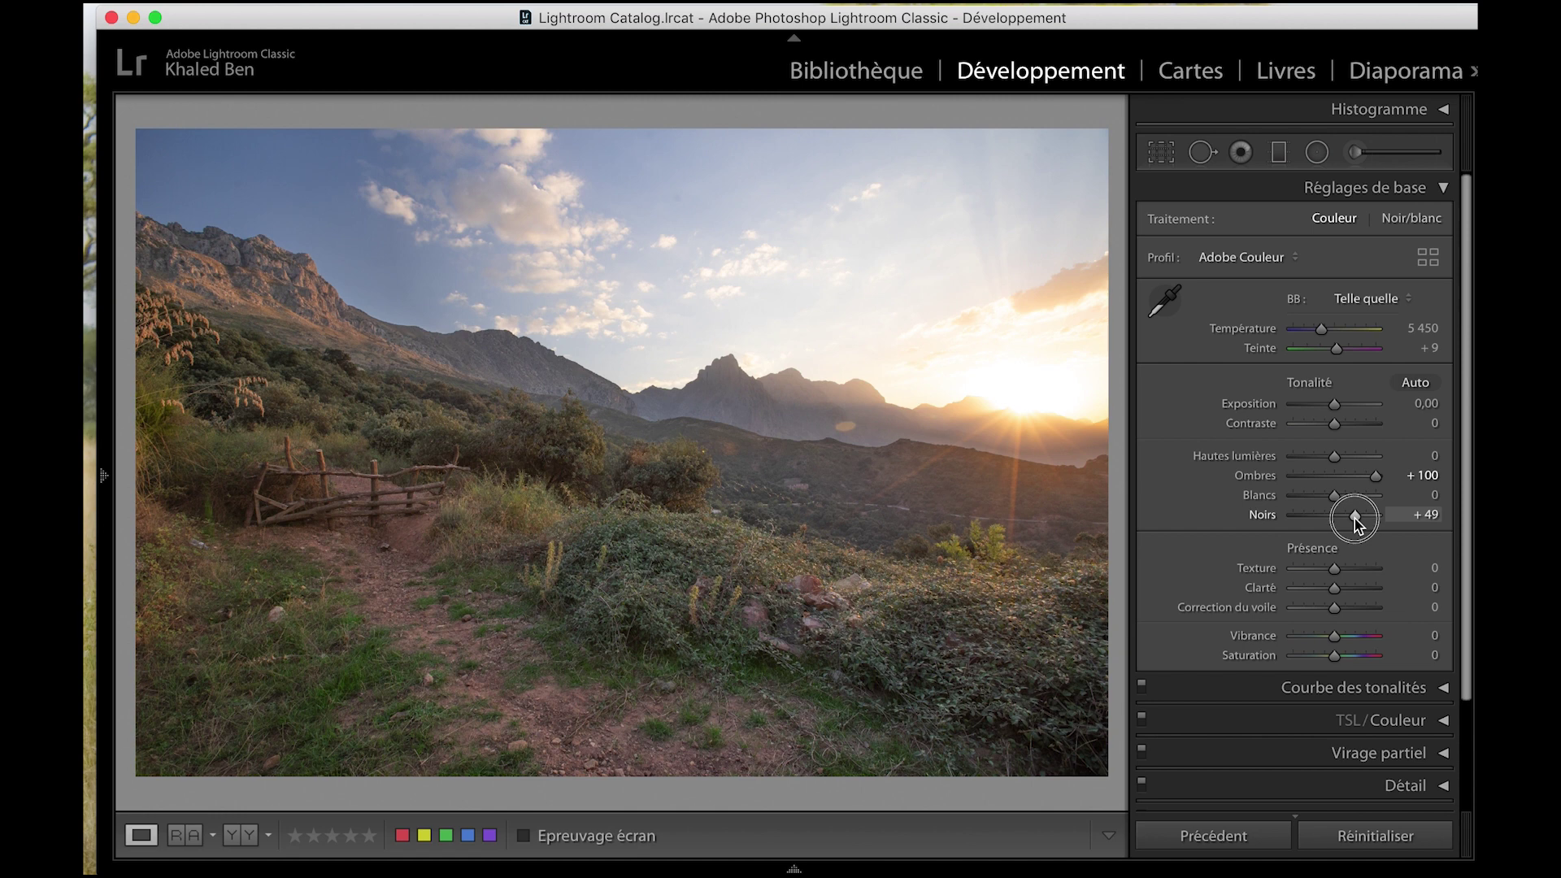
{"action": "left_click_drag", "start_coordinate": [1356, 525], "coordinate": [1333, 527]}
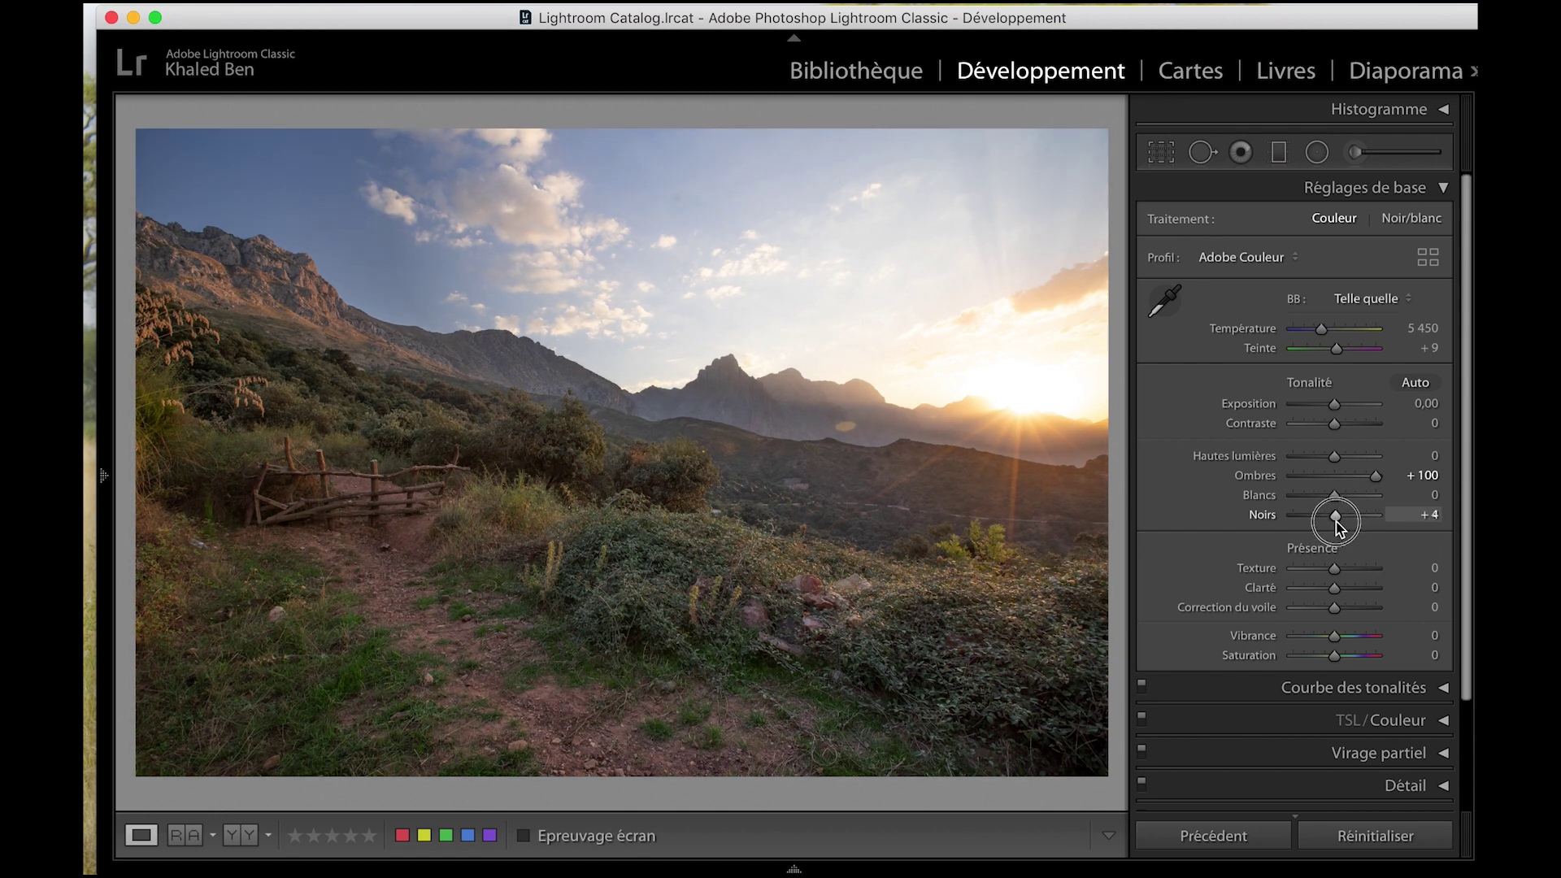
{"action": "double_click", "coordinate": [1332, 522]}
{"action": "left_click_drag", "start_coordinate": [1334, 519], "coordinate": [1347, 523]}
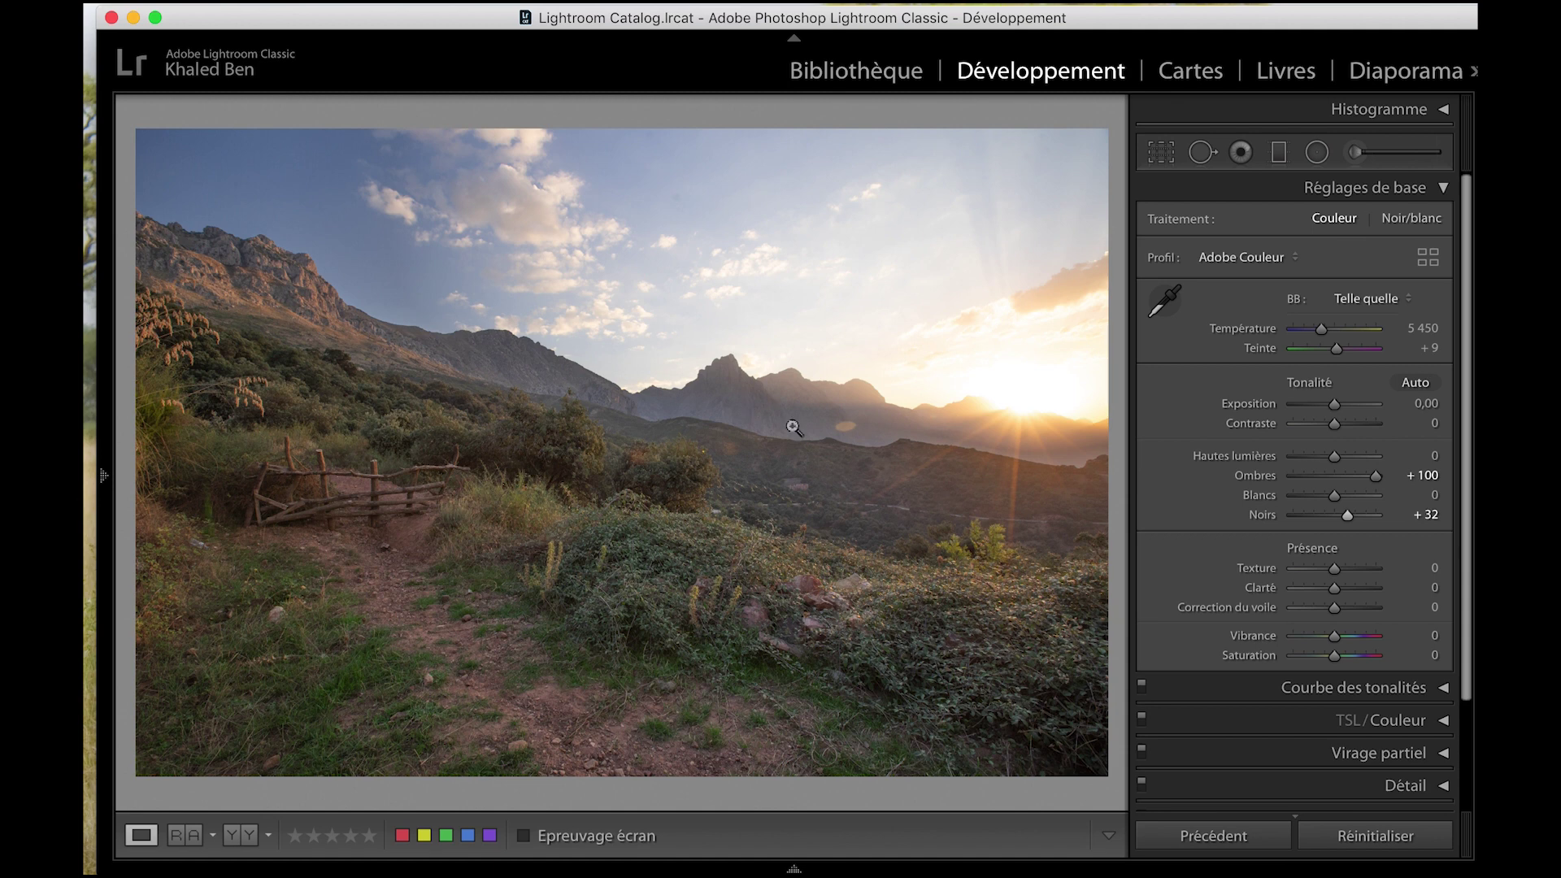
{"action": "left_click_drag", "start_coordinate": [1347, 515], "coordinate": [1335, 517]}
{"action": "left_click_drag", "start_coordinate": [1335, 456], "coordinate": [1295, 467]}
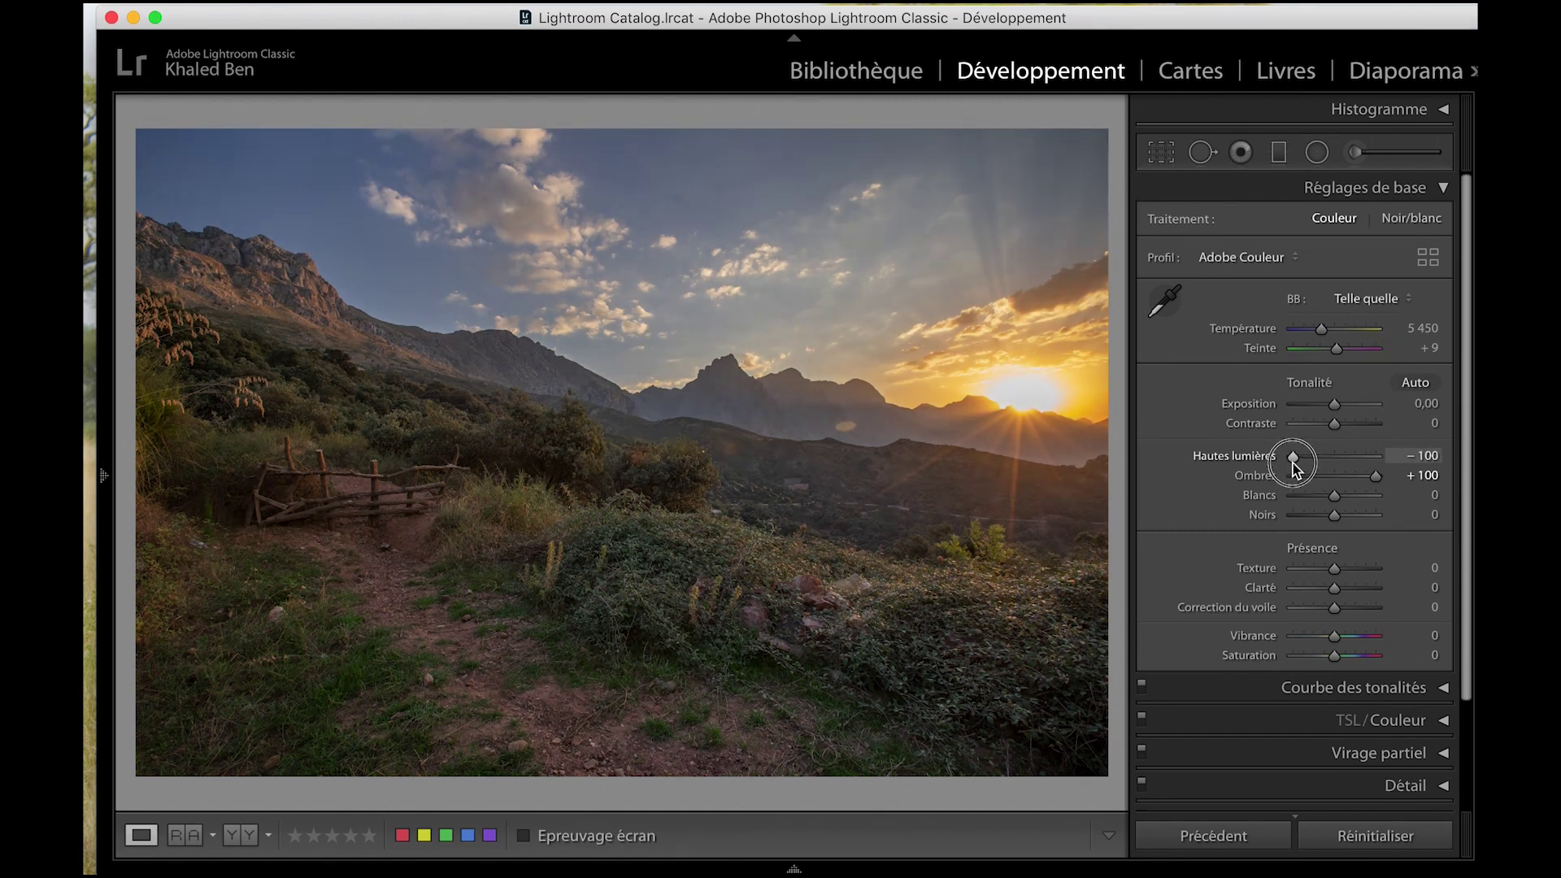
Set Hautes lumières to −90 and Blancs to −35, shown in a before/after comparison.
{"action": "left_click_drag", "start_coordinate": [1294, 468], "coordinate": [1298, 465]}
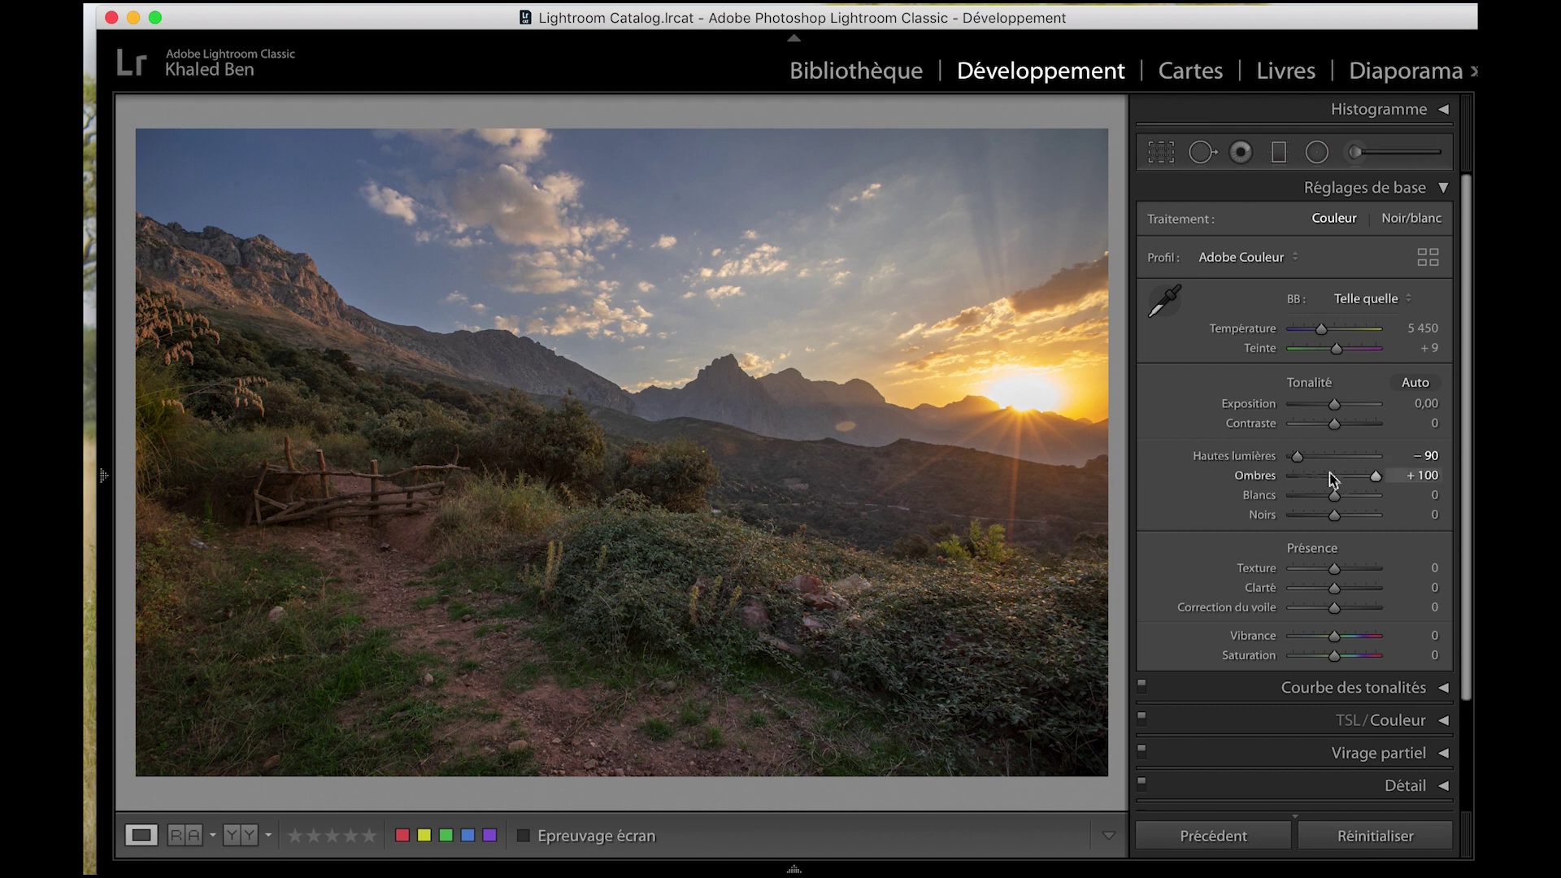
{"action": "left_click_drag", "start_coordinate": [1336, 495], "coordinate": [1340, 497]}
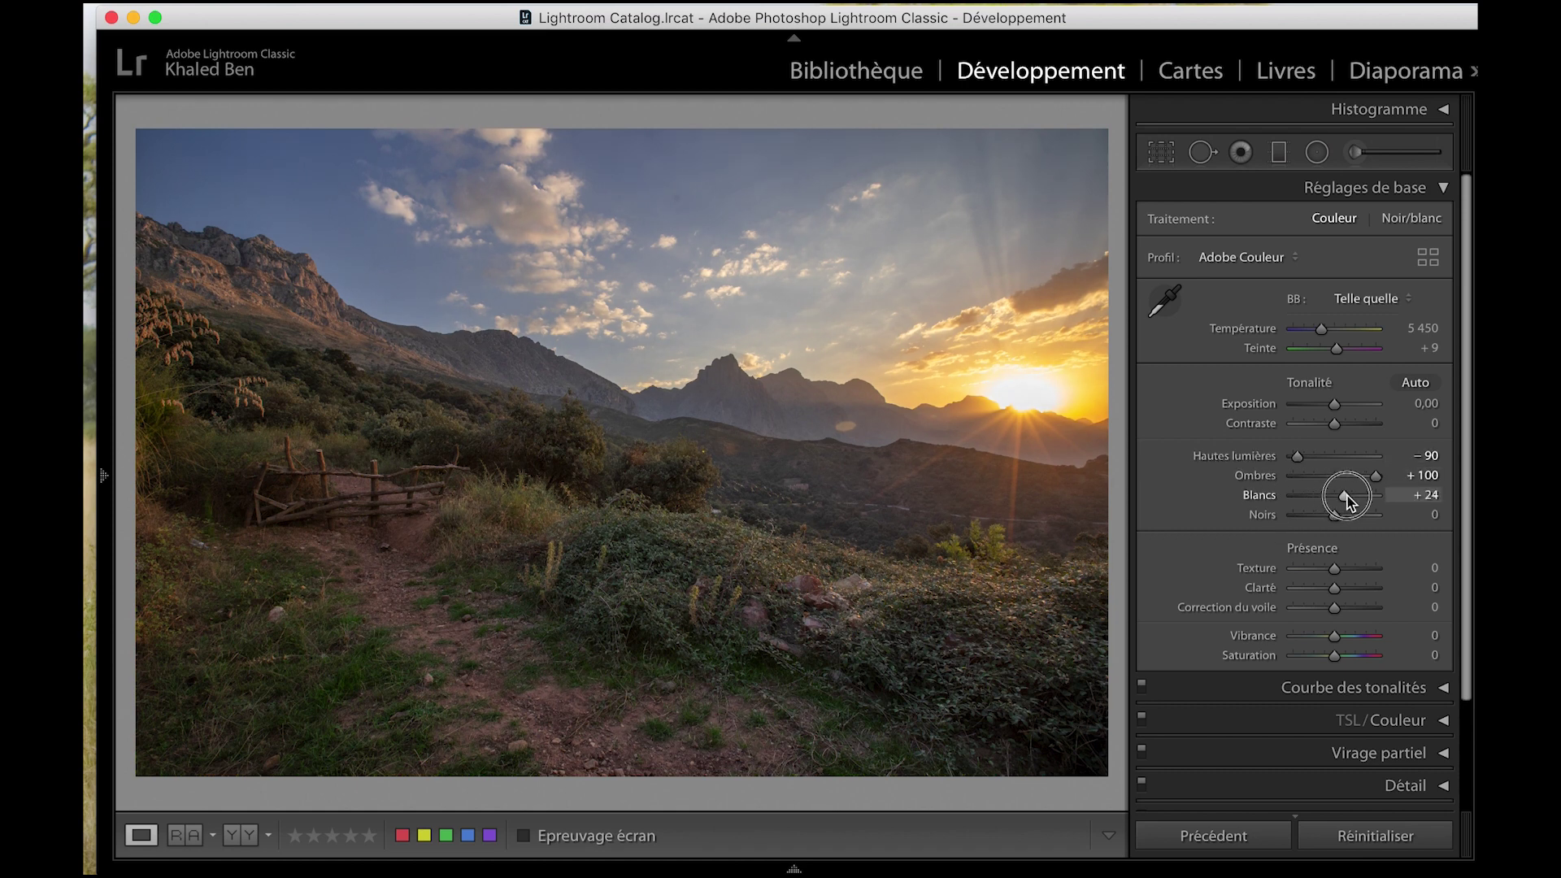
{"action": "left_click_drag", "start_coordinate": [1340, 496], "coordinate": [1322, 498]}
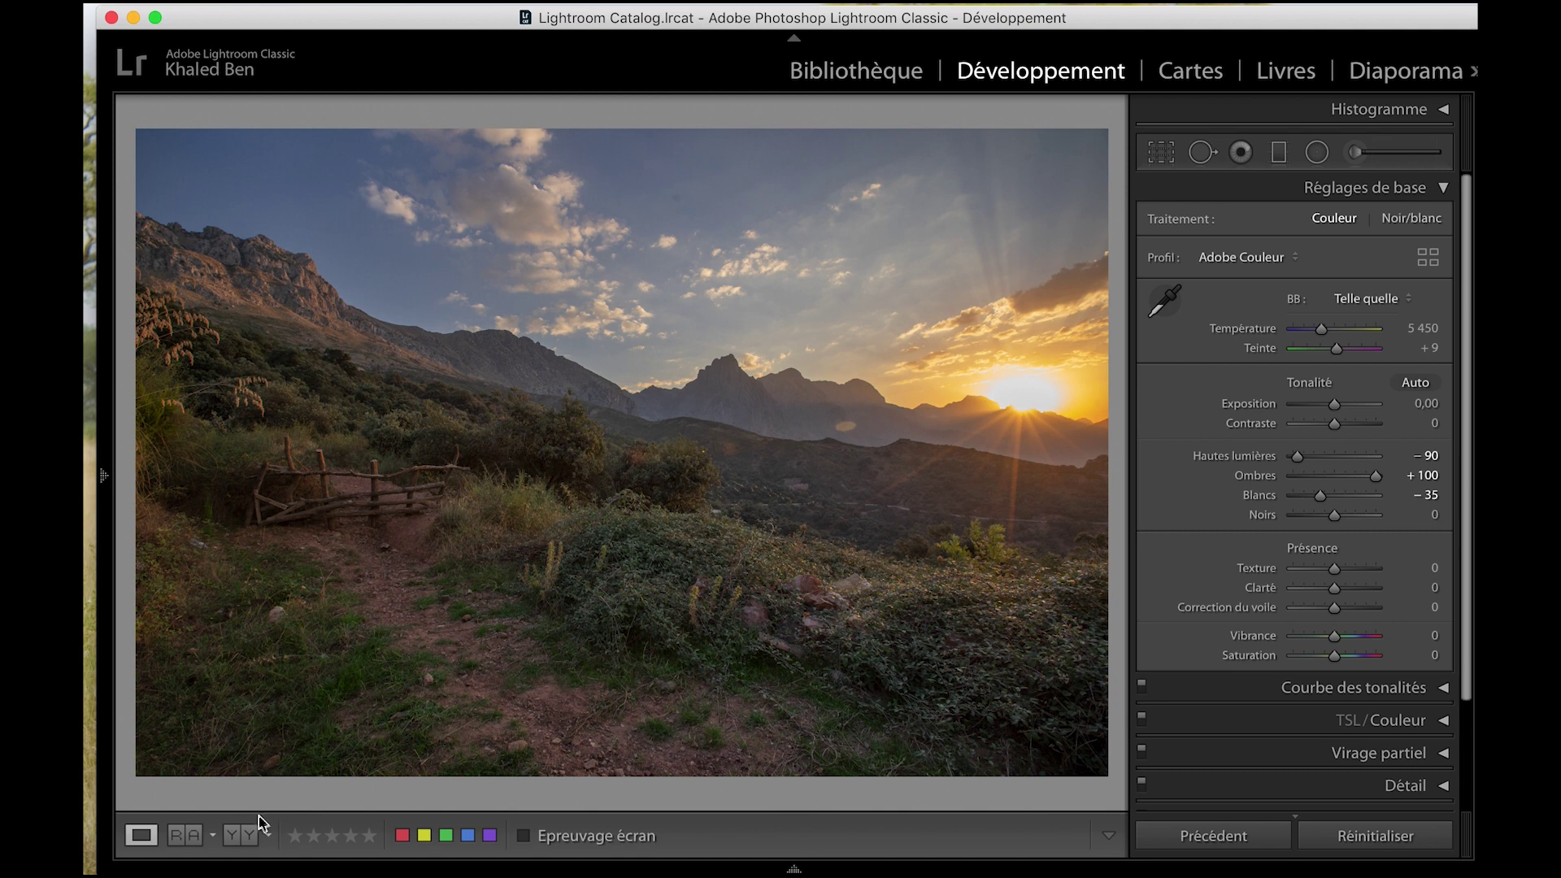
{"action": "left_click", "coordinate": [244, 835]}
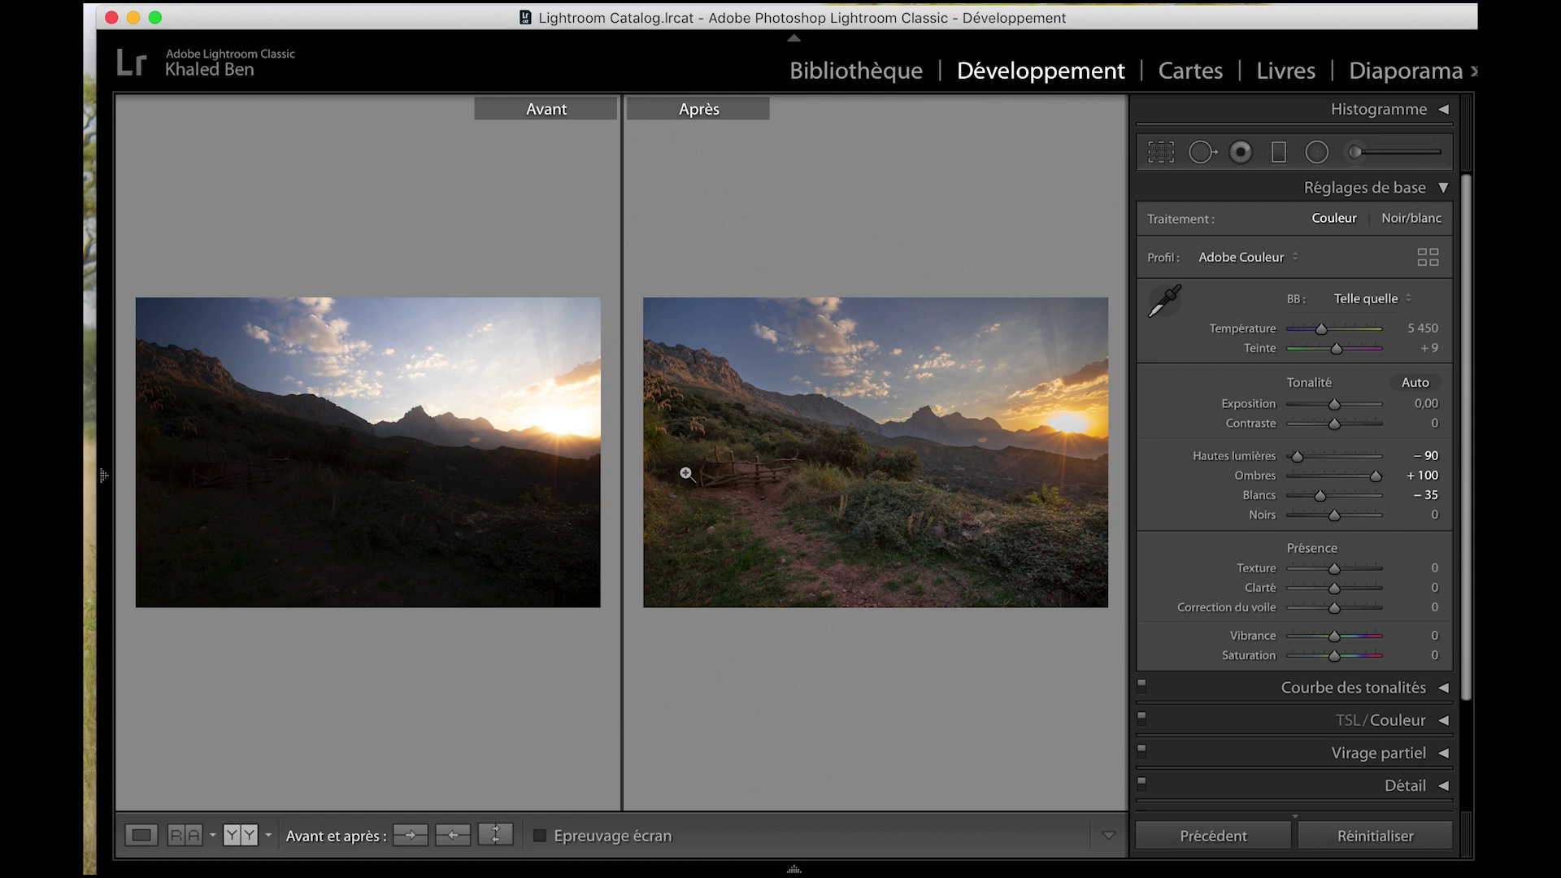
{"action": "left_click", "coordinate": [241, 835]}
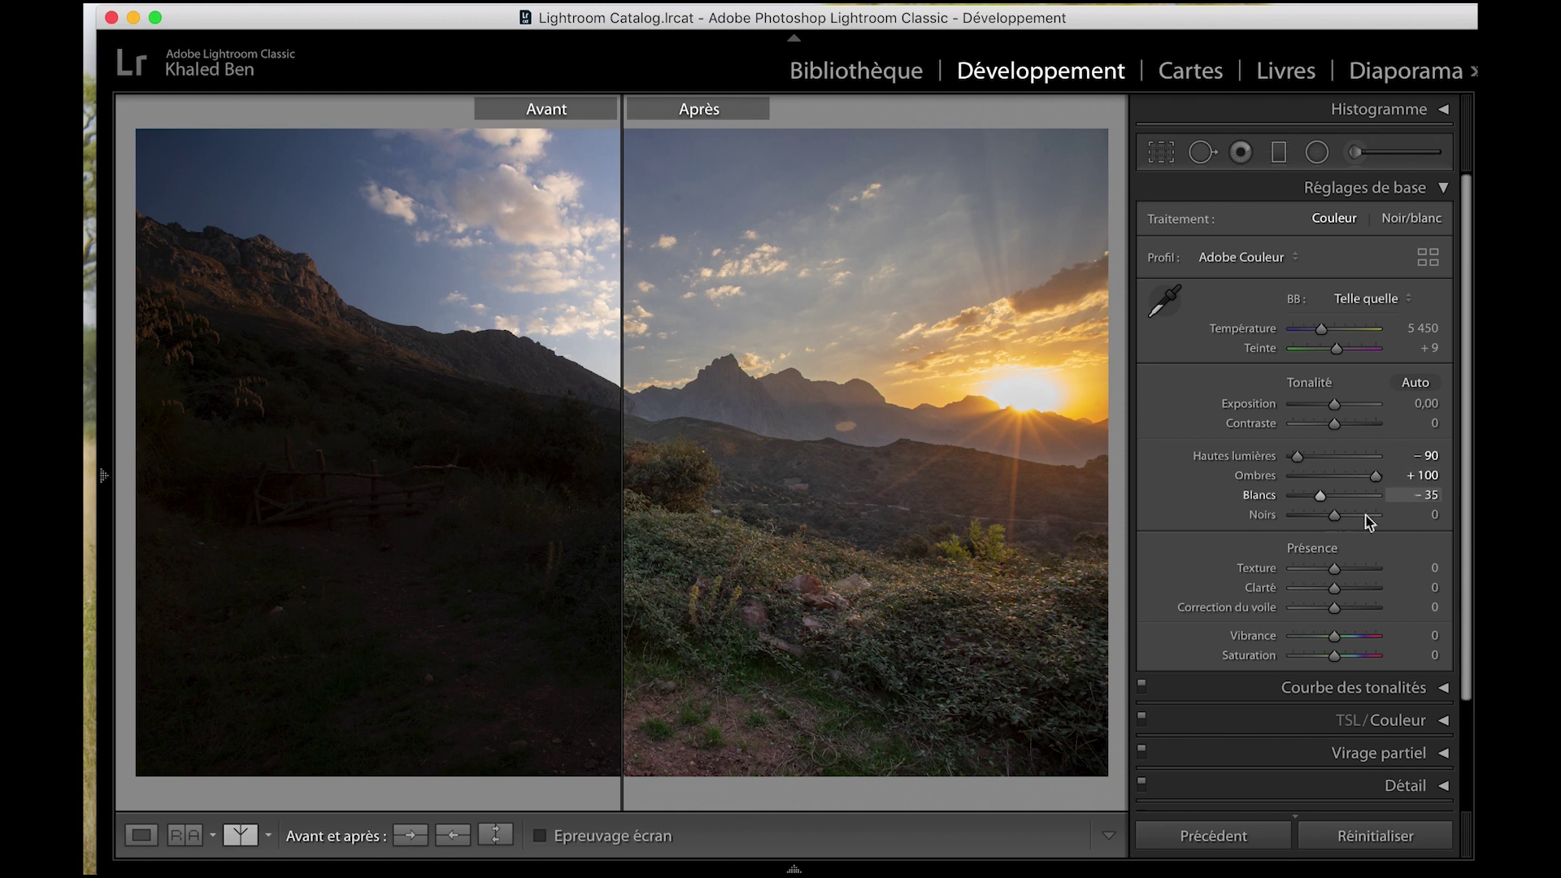
{"action": "left_click", "coordinate": [241, 835]}
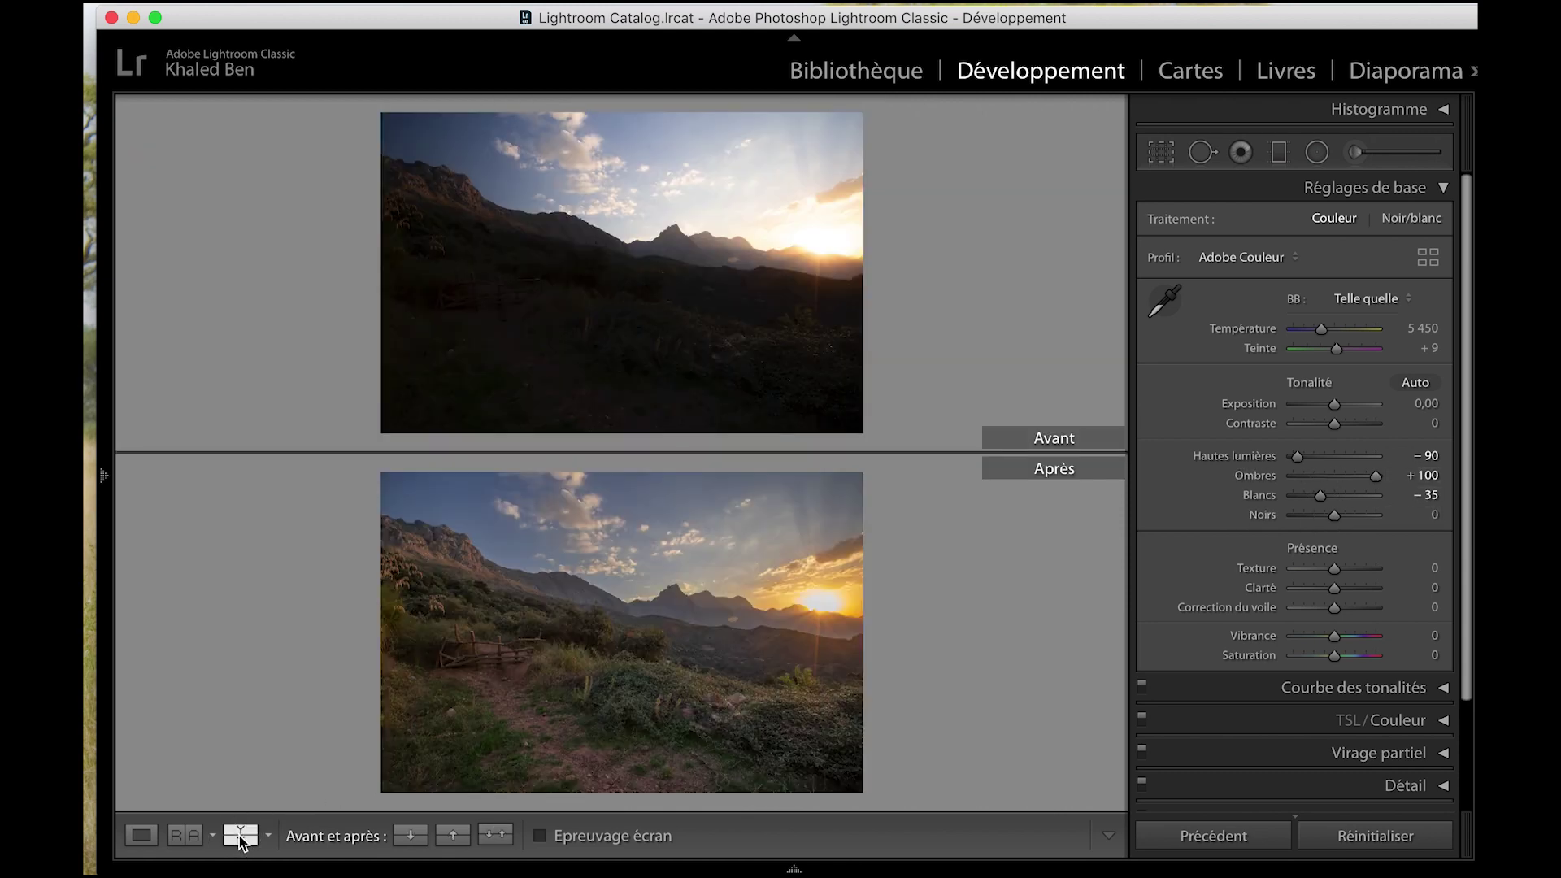
{"action": "left_click", "coordinate": [241, 835]}
{"action": "left_click", "coordinate": [240, 838]}
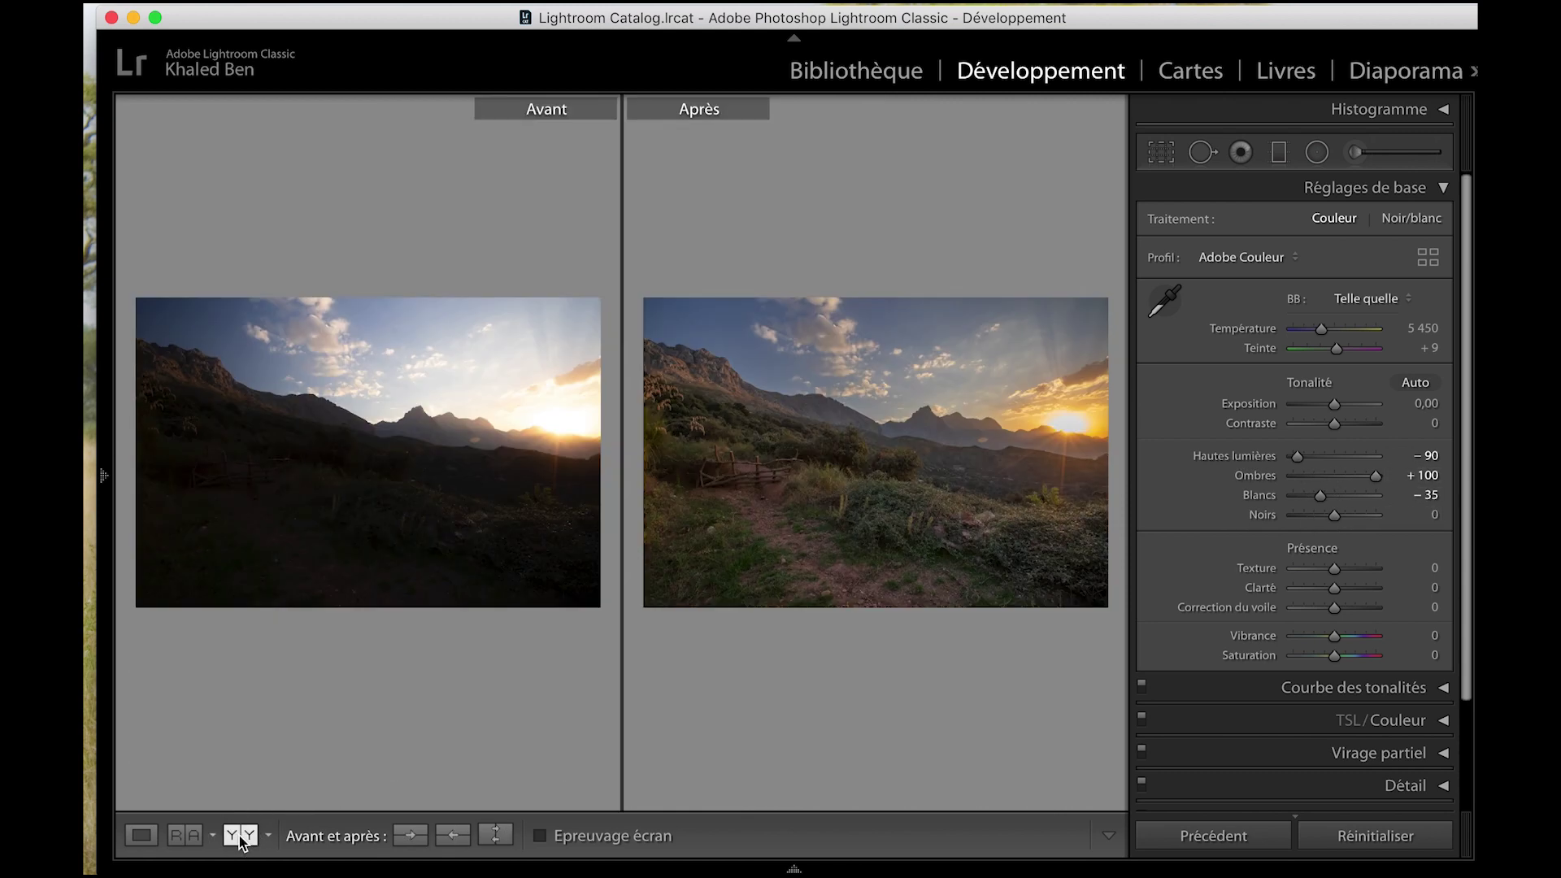
{"action": "left_click", "coordinate": [144, 838]}
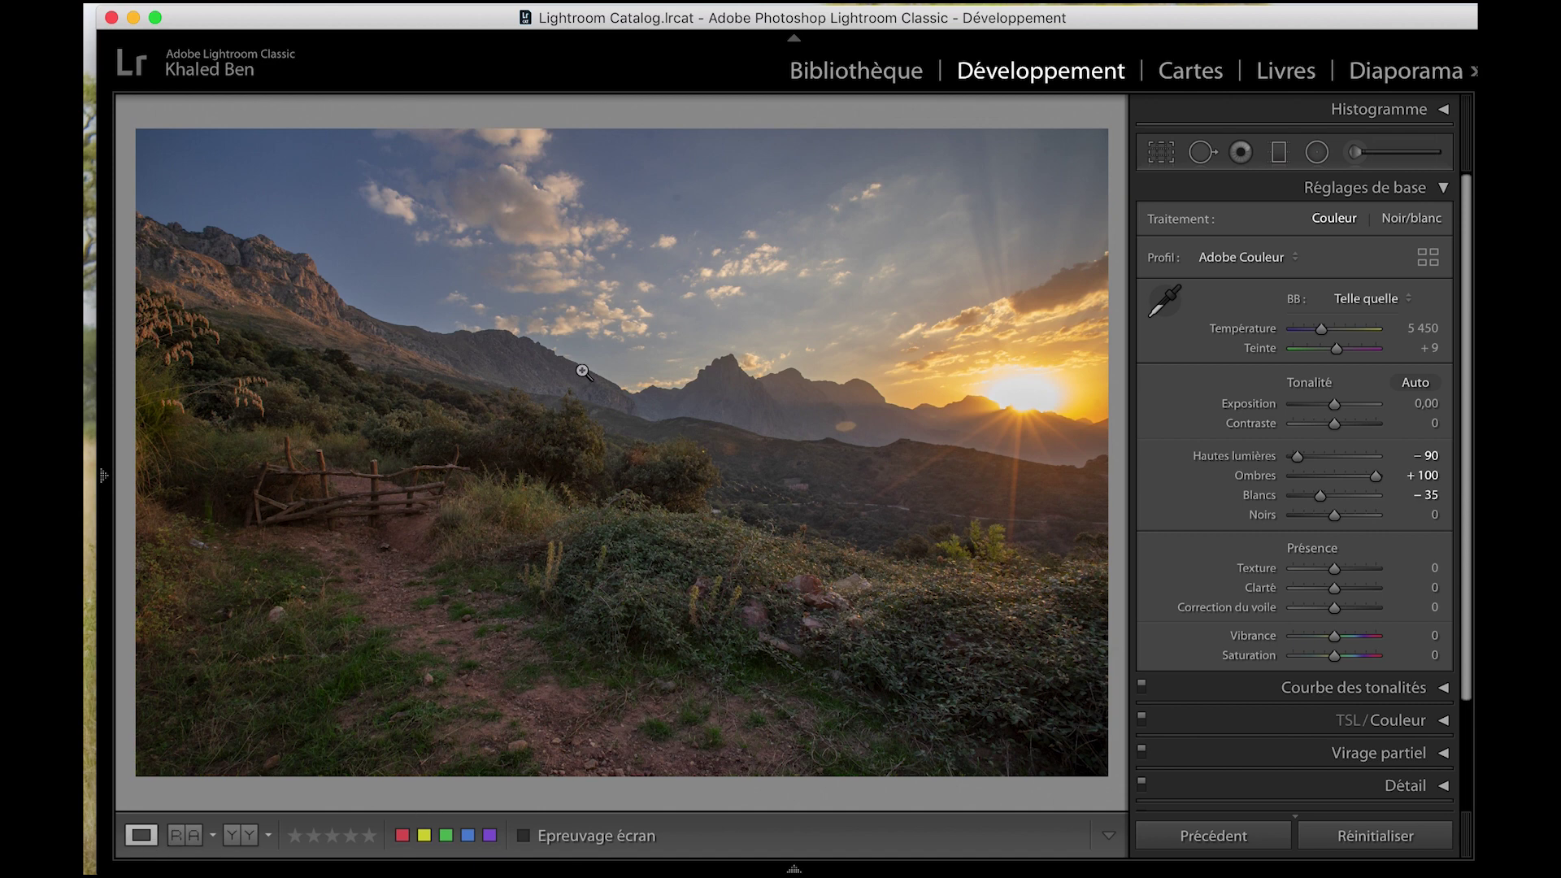
Preview the unedited original, then set Exposition to +0,50.
{"action": "key", "text": "backslash"}
{"action": "key", "text": "backslash"}
{"action": "key", "text": "backslash"}
{"action": "key", "text": "backslash"}
{"action": "left_click_drag", "start_coordinate": [1326, 416], "coordinate": [1338, 415]}
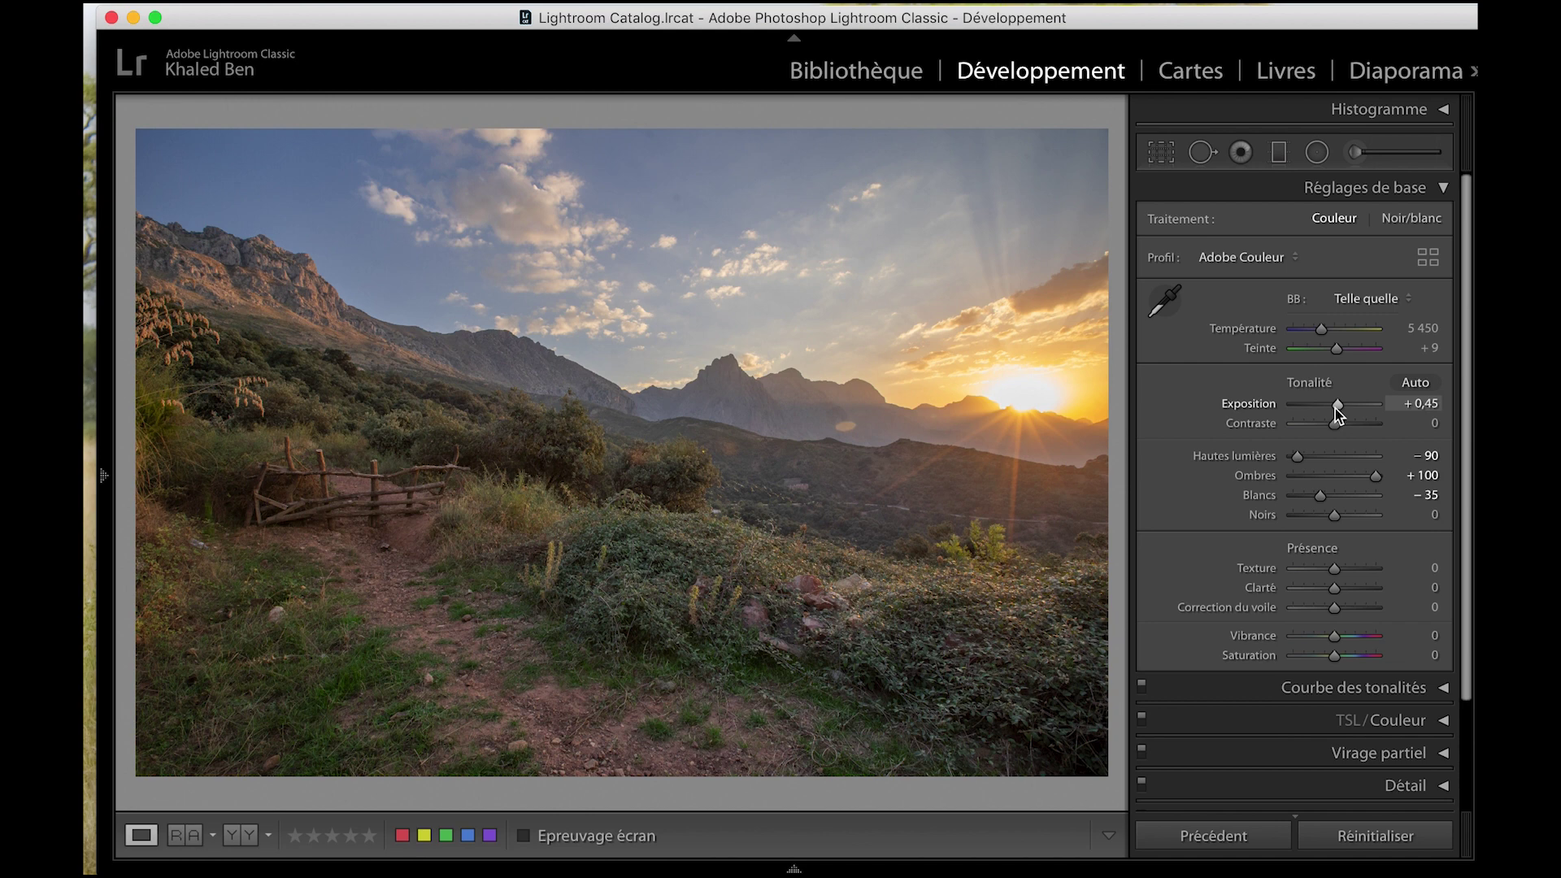
{"action": "left_click_drag", "start_coordinate": [1335, 408], "coordinate": [1336, 409]}
Try Contraste values from strongly negative to maximum, finally leaving it at +69.
{"action": "left_click_drag", "start_coordinate": [1335, 423], "coordinate": [1356, 435]}
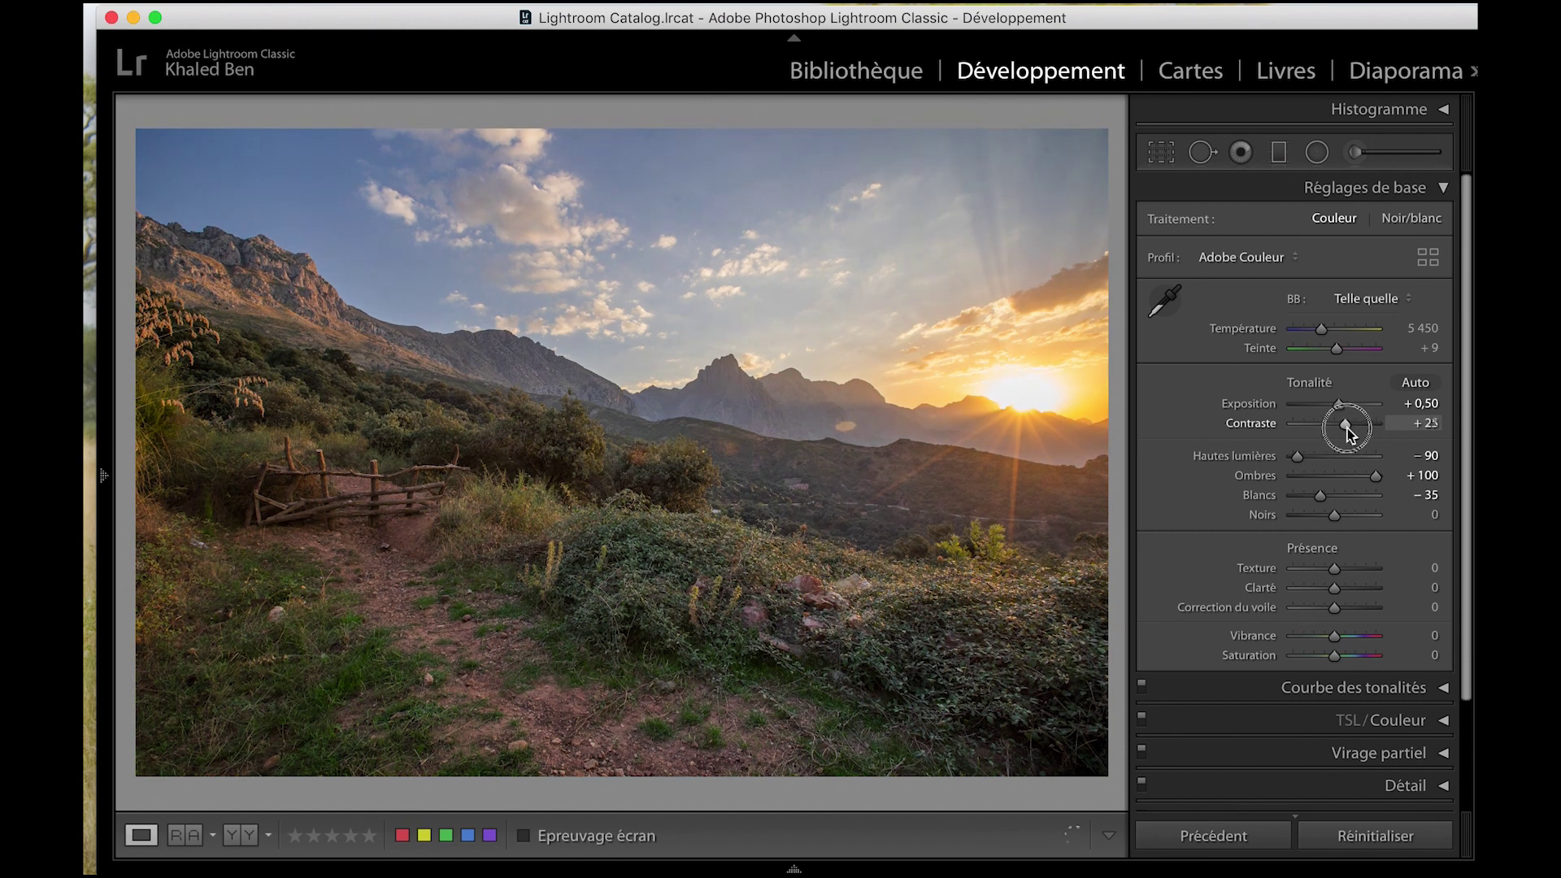
{"action": "left_click_drag", "start_coordinate": [1354, 430], "coordinate": [1358, 431]}
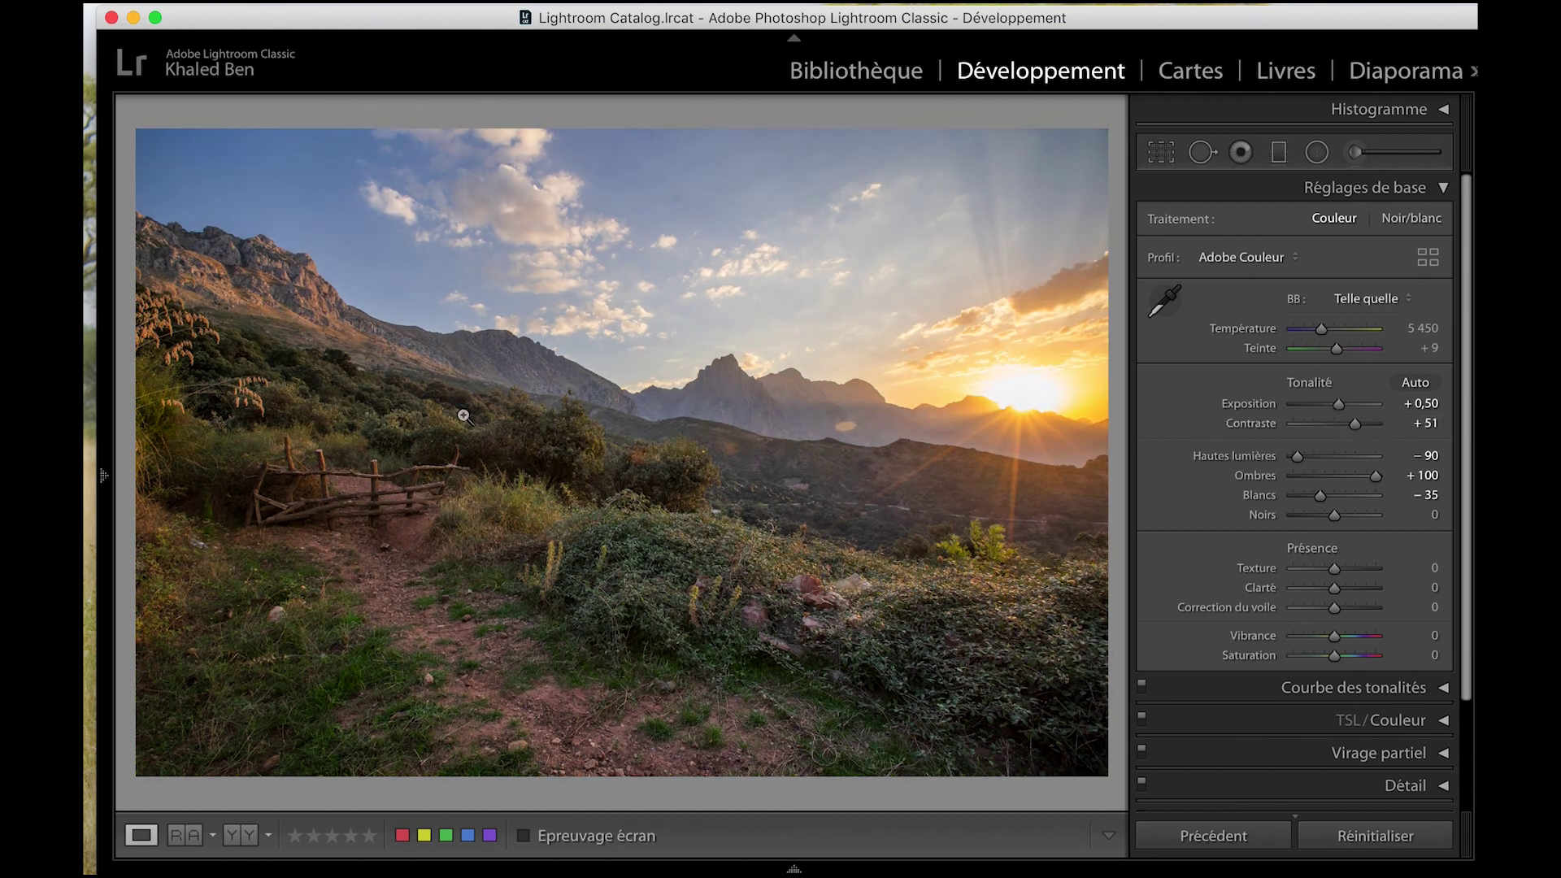
{"action": "left_click_drag", "start_coordinate": [1355, 425], "coordinate": [1364, 425]}
{"action": "left_click_drag", "start_coordinate": [1364, 424], "coordinate": [1373, 436]}
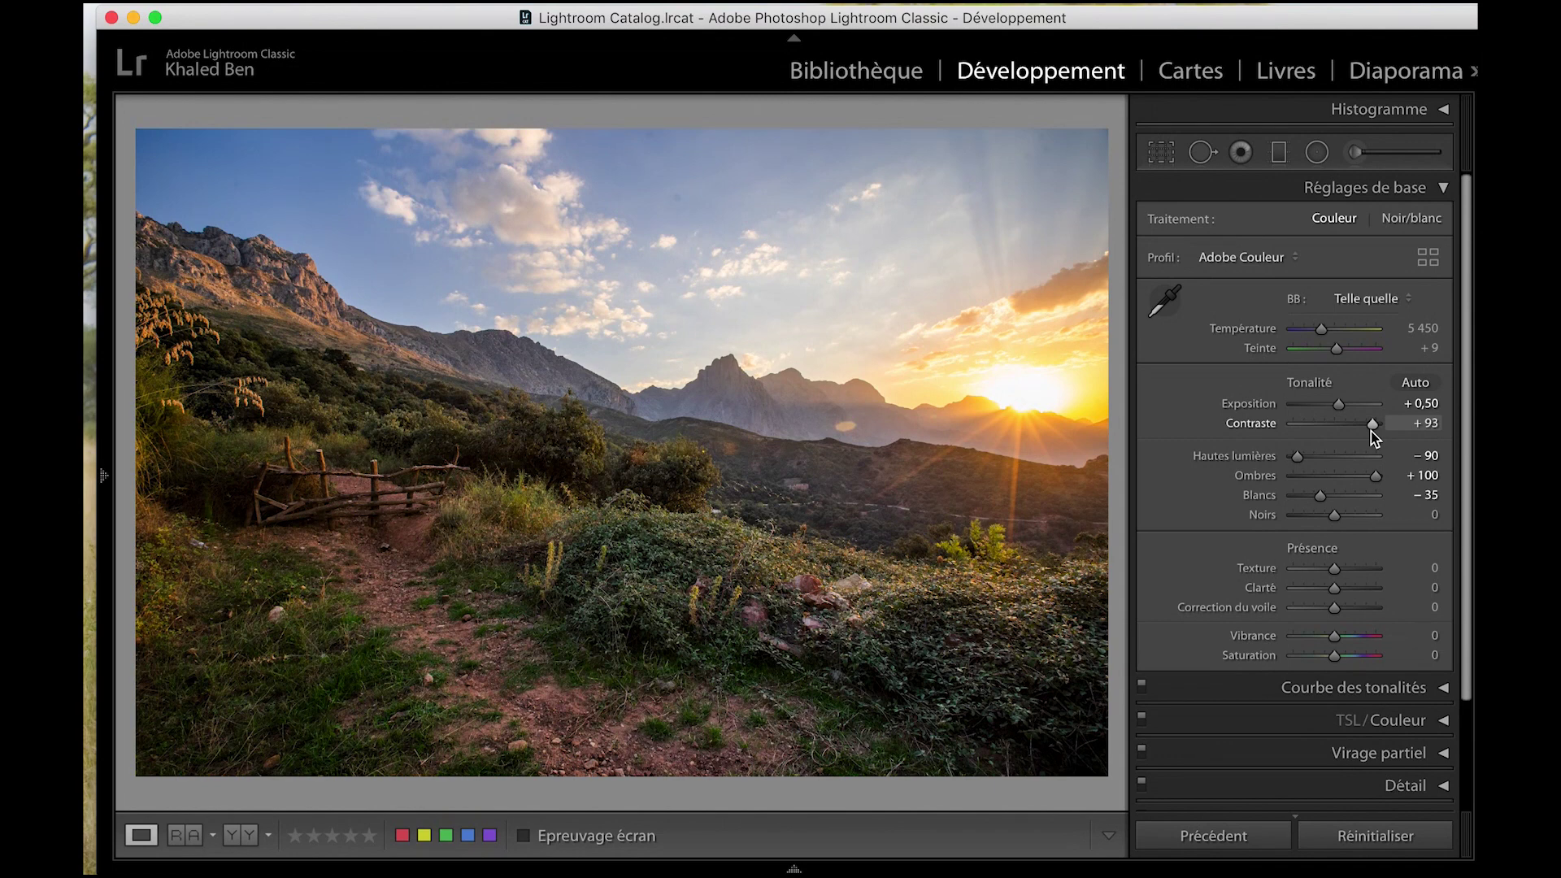
{"action": "left_click_drag", "start_coordinate": [1370, 431], "coordinate": [1335, 433]}
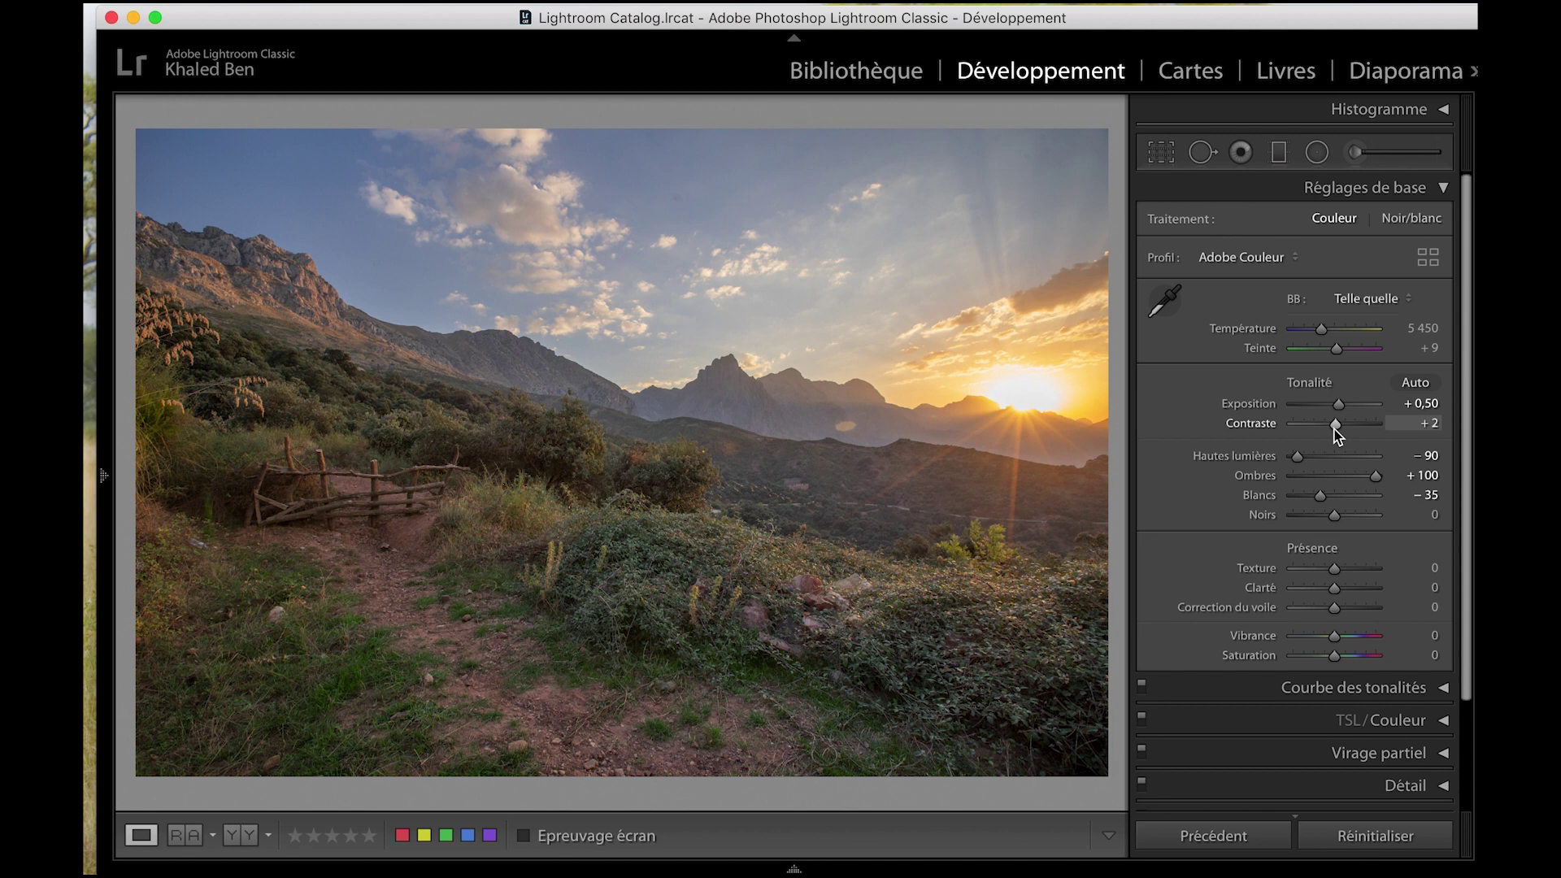
{"action": "left_click_drag", "start_coordinate": [1334, 429], "coordinate": [1305, 430]}
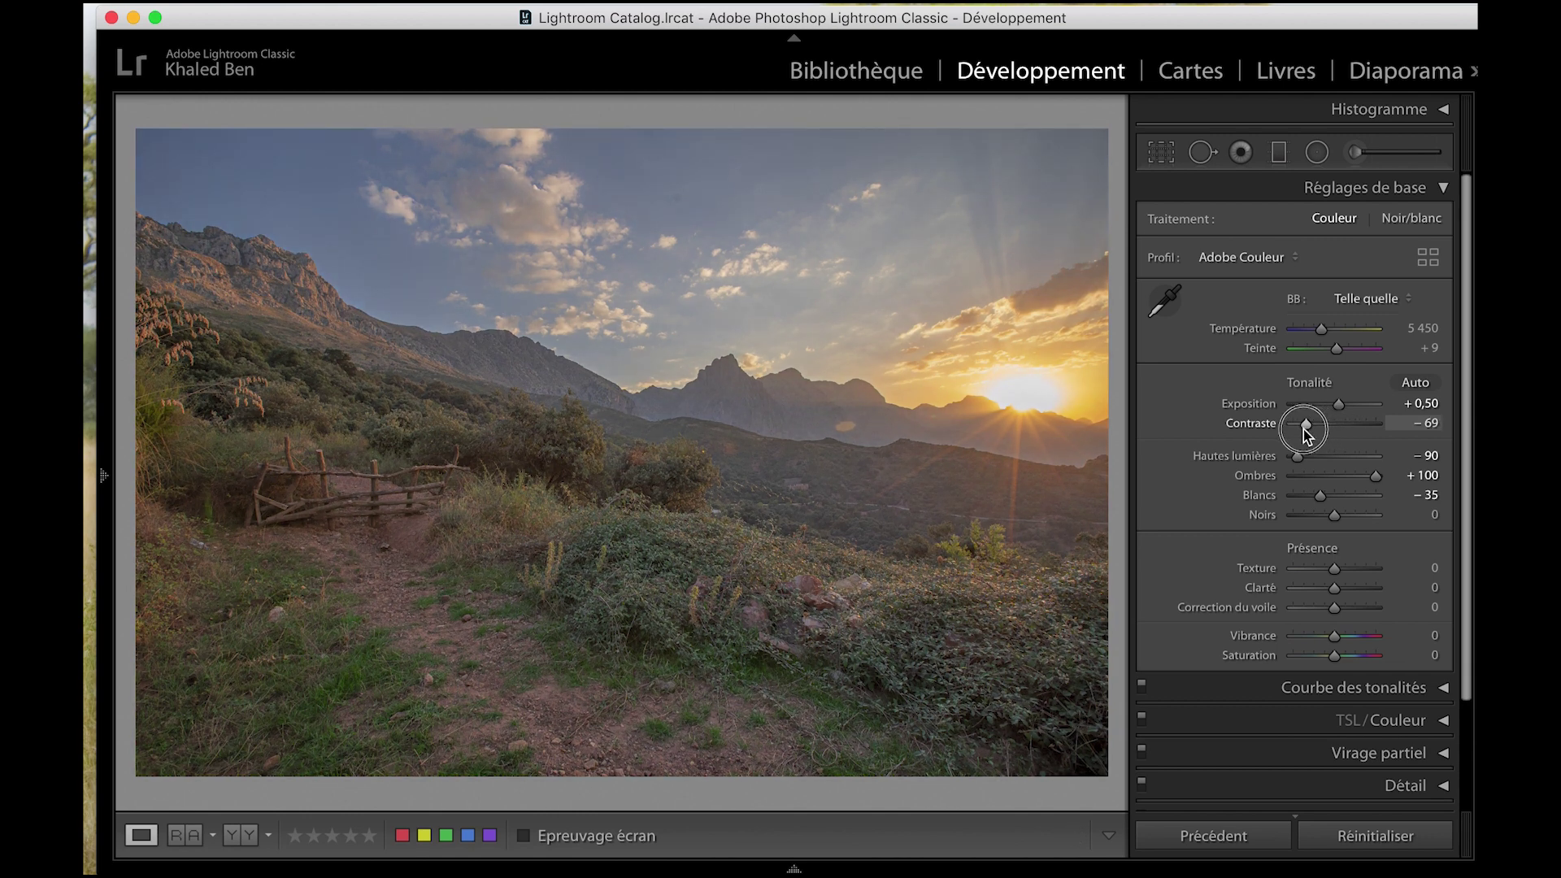
{"action": "left_click_drag", "start_coordinate": [1304, 429], "coordinate": [1302, 435]}
{"action": "left_click_drag", "start_coordinate": [1301, 428], "coordinate": [1338, 427]}
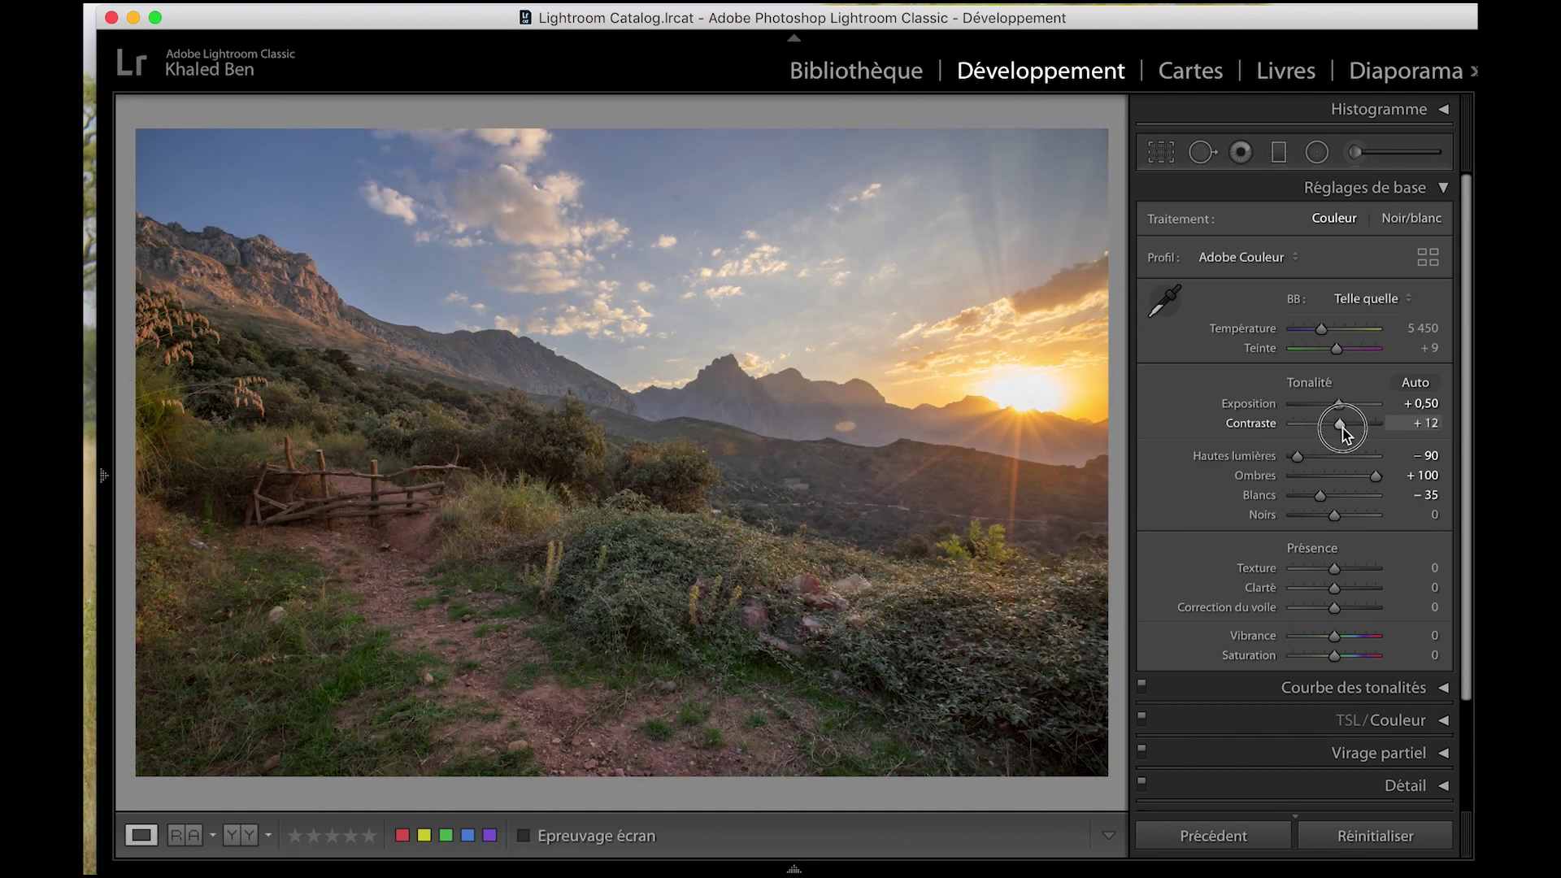
{"action": "left_click_drag", "start_coordinate": [1339, 427], "coordinate": [1407, 439]}
{"action": "left_click_drag", "start_coordinate": [1336, 424], "coordinate": [1346, 435]}
{"action": "left_click_drag", "start_coordinate": [1340, 423], "coordinate": [1362, 423]}
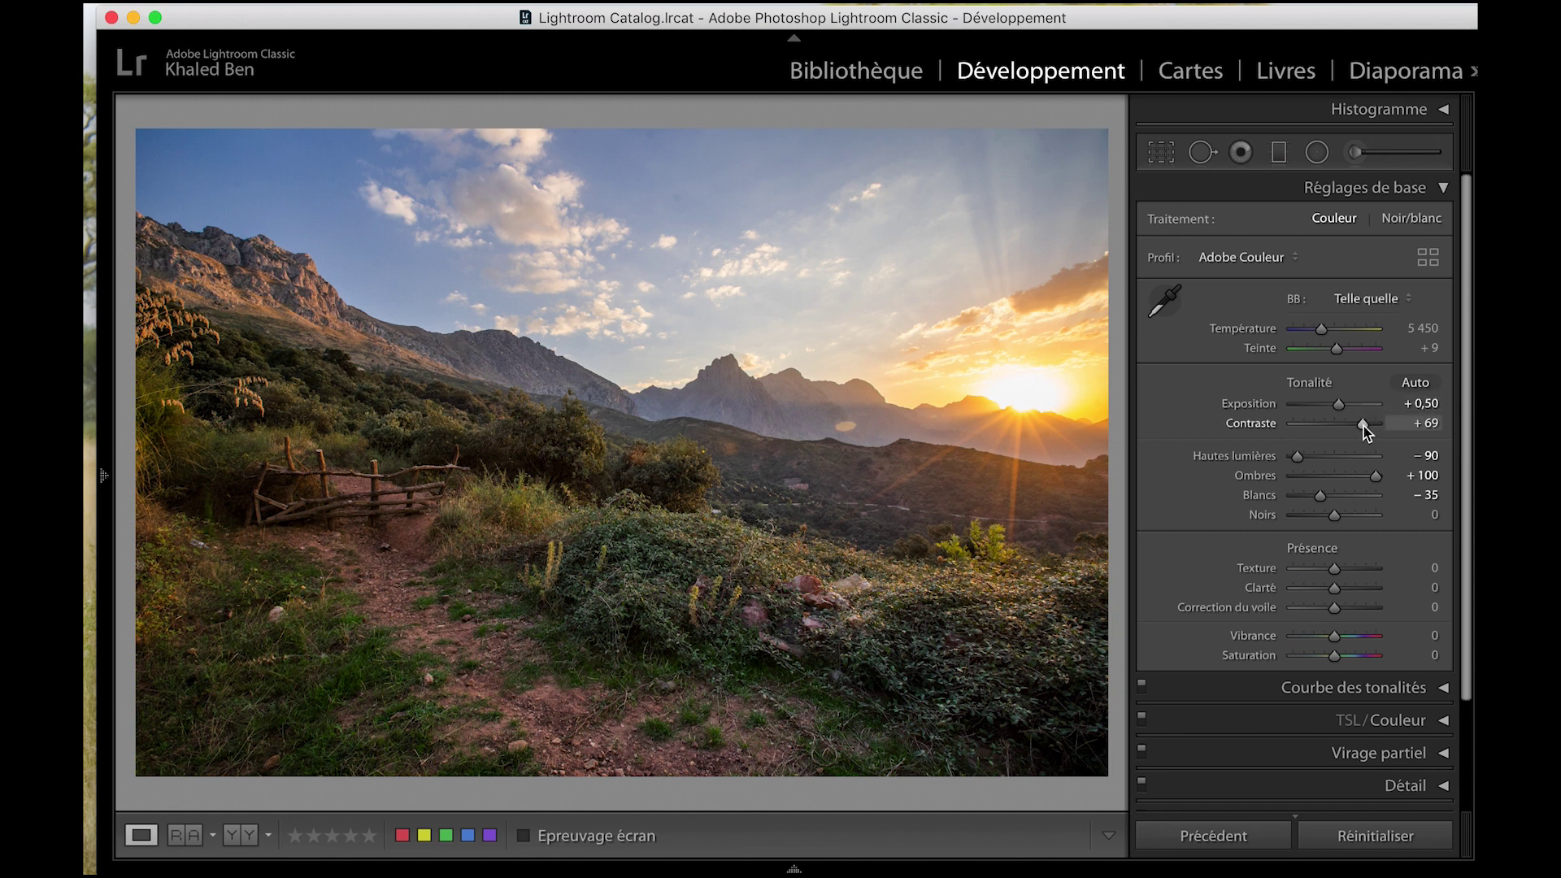
Reset Contraste and set it to +15, then nudge the Clarity slider.
{"action": "double_click", "coordinate": [1363, 425]}
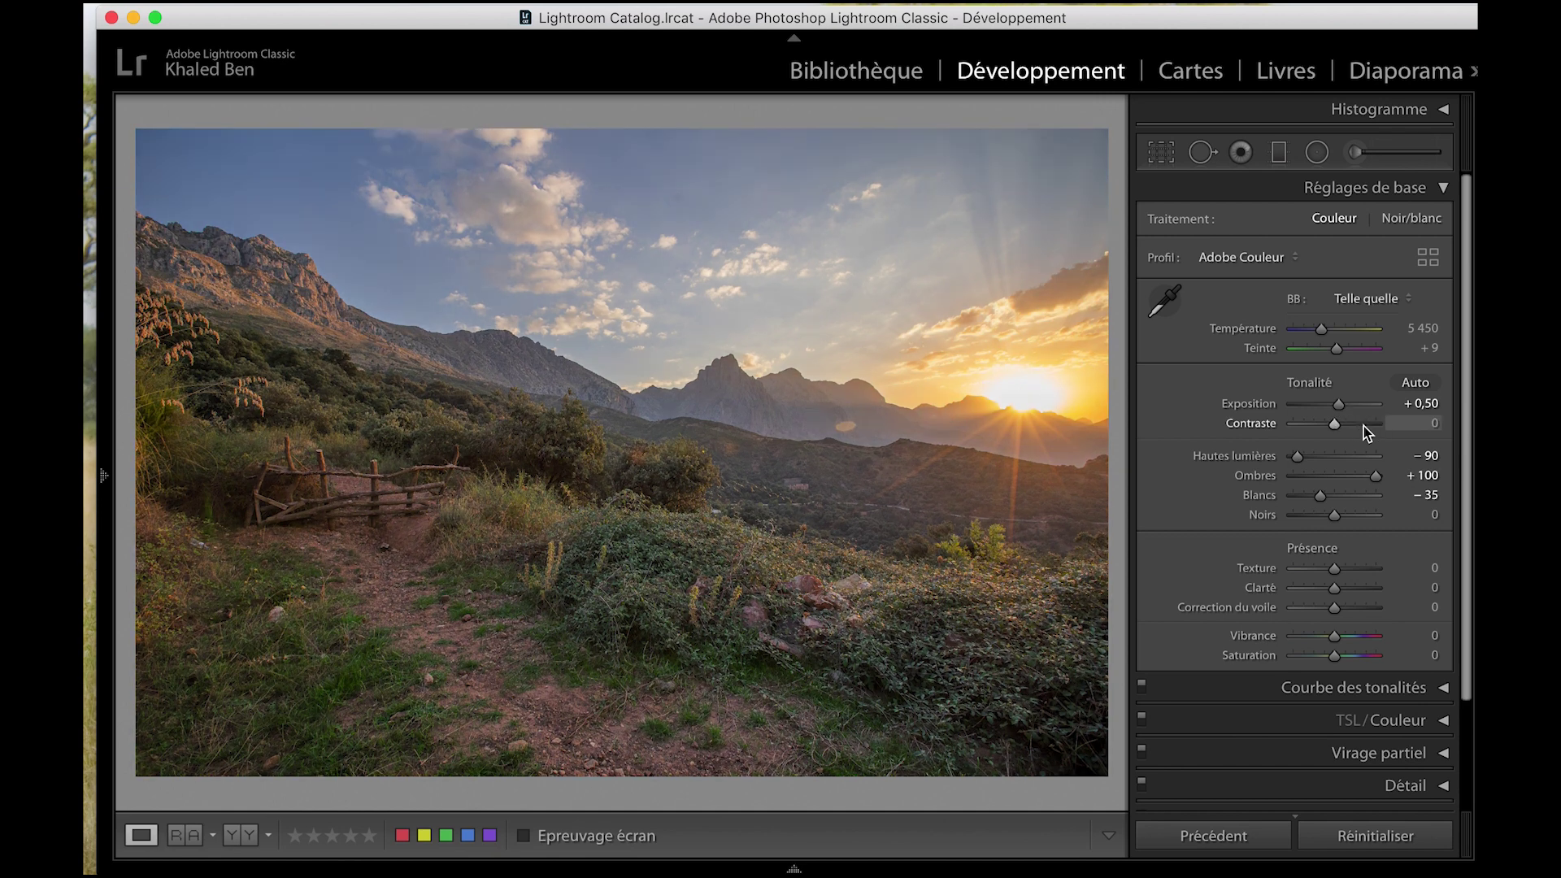
{"action": "left_click_drag", "start_coordinate": [1339, 425], "coordinate": [1342, 426]}
{"action": "scroll", "coordinate": [1374, 557], "scroll_direction": "down", "scroll_amount": 1}
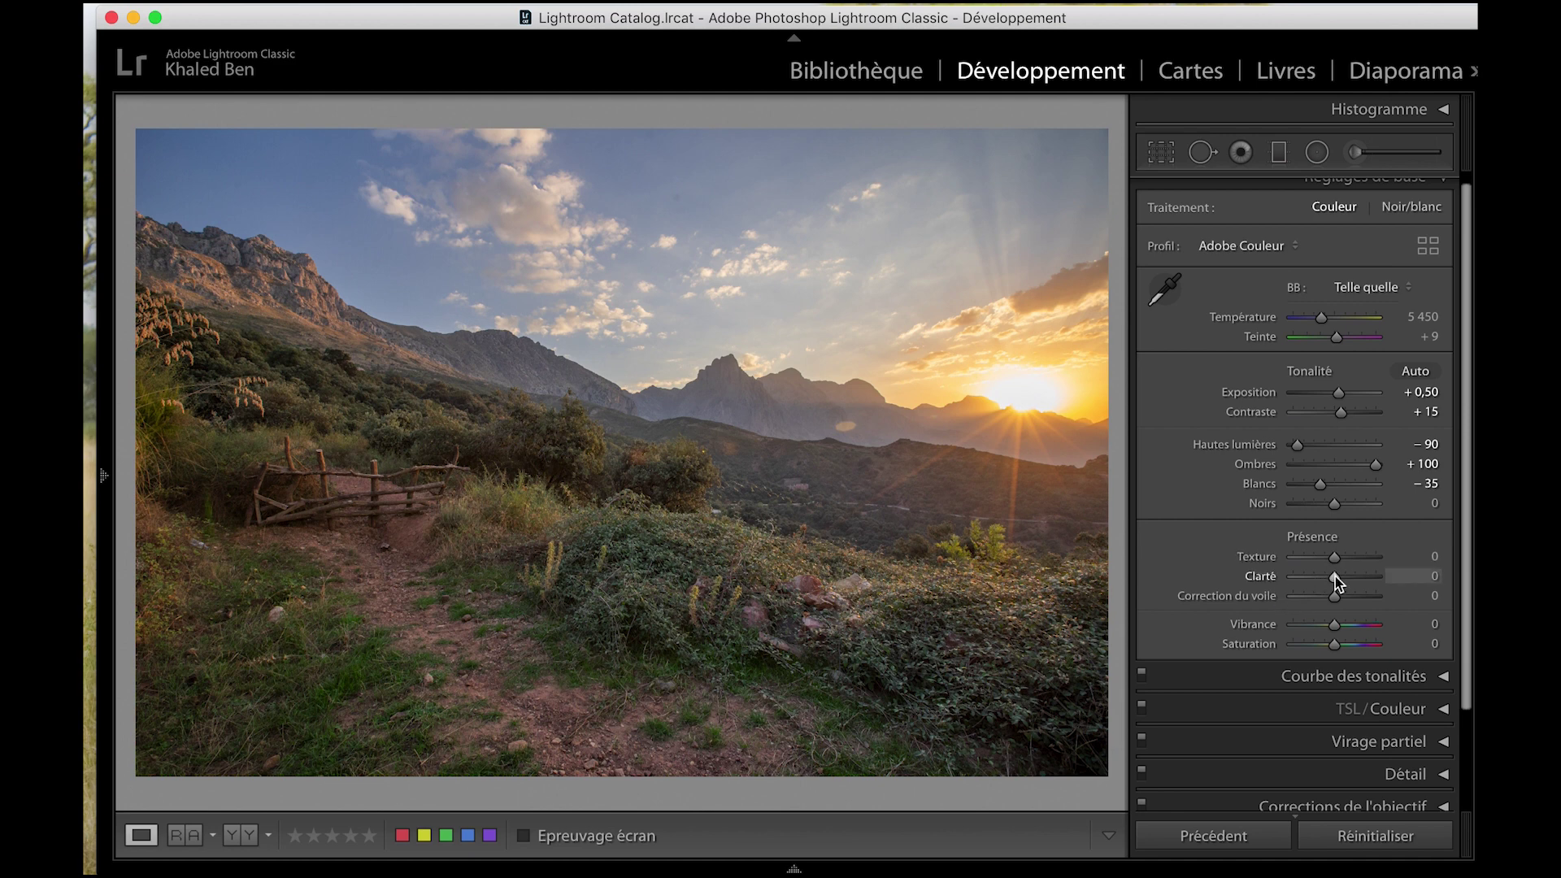
{"action": "left_click_drag", "start_coordinate": [1335, 578], "coordinate": [1339, 579]}
{"action": "left_click_drag", "start_coordinate": [1338, 579], "coordinate": [1305, 578]}
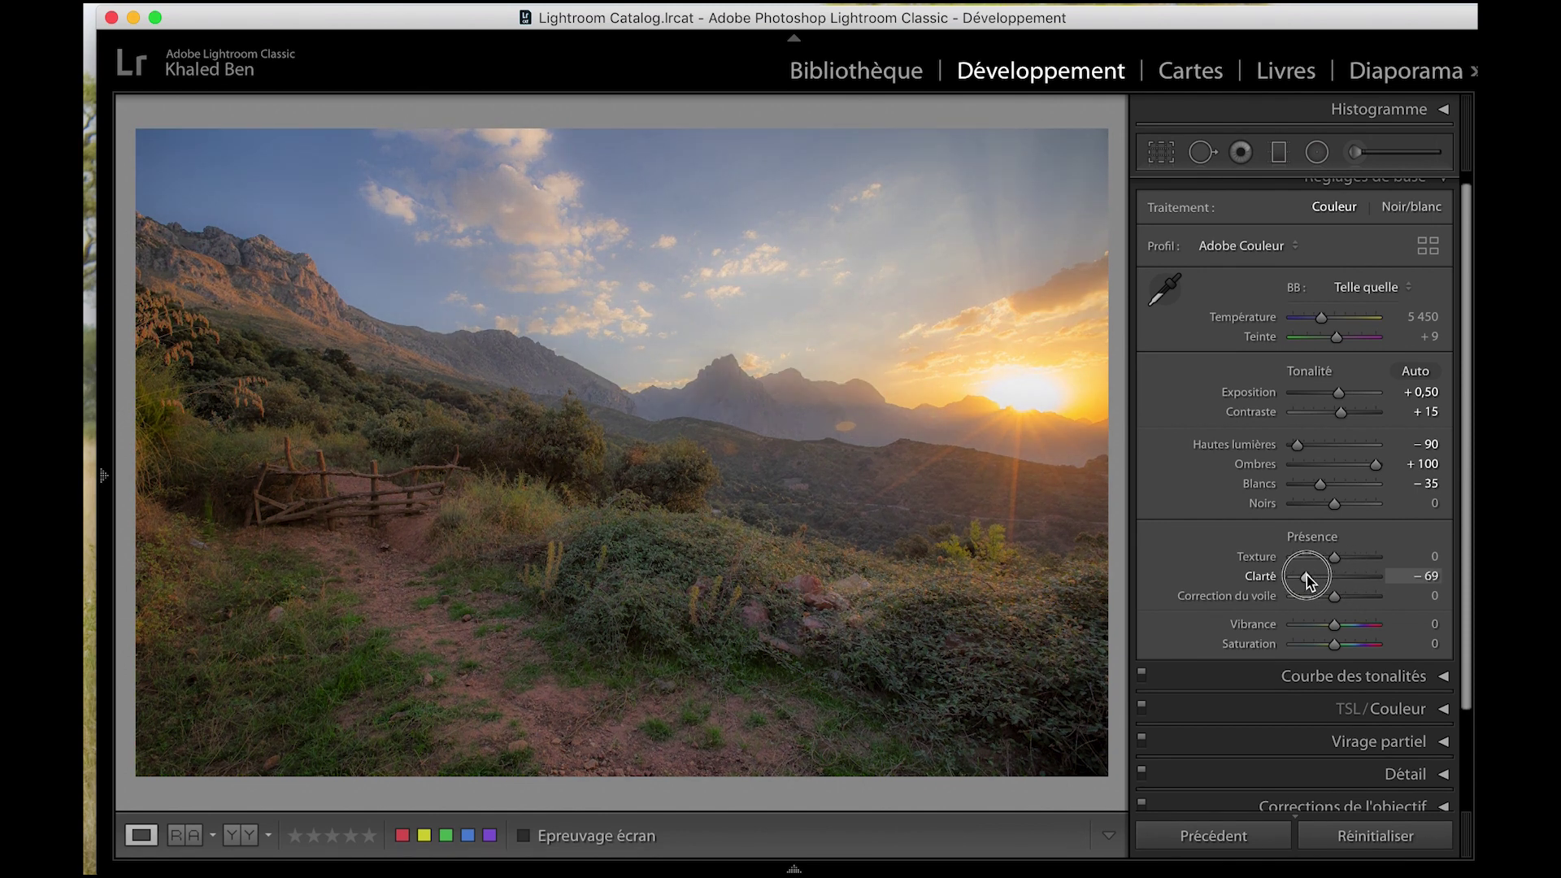
{"action": "left_click_drag", "start_coordinate": [1306, 575], "coordinate": [1339, 576]}
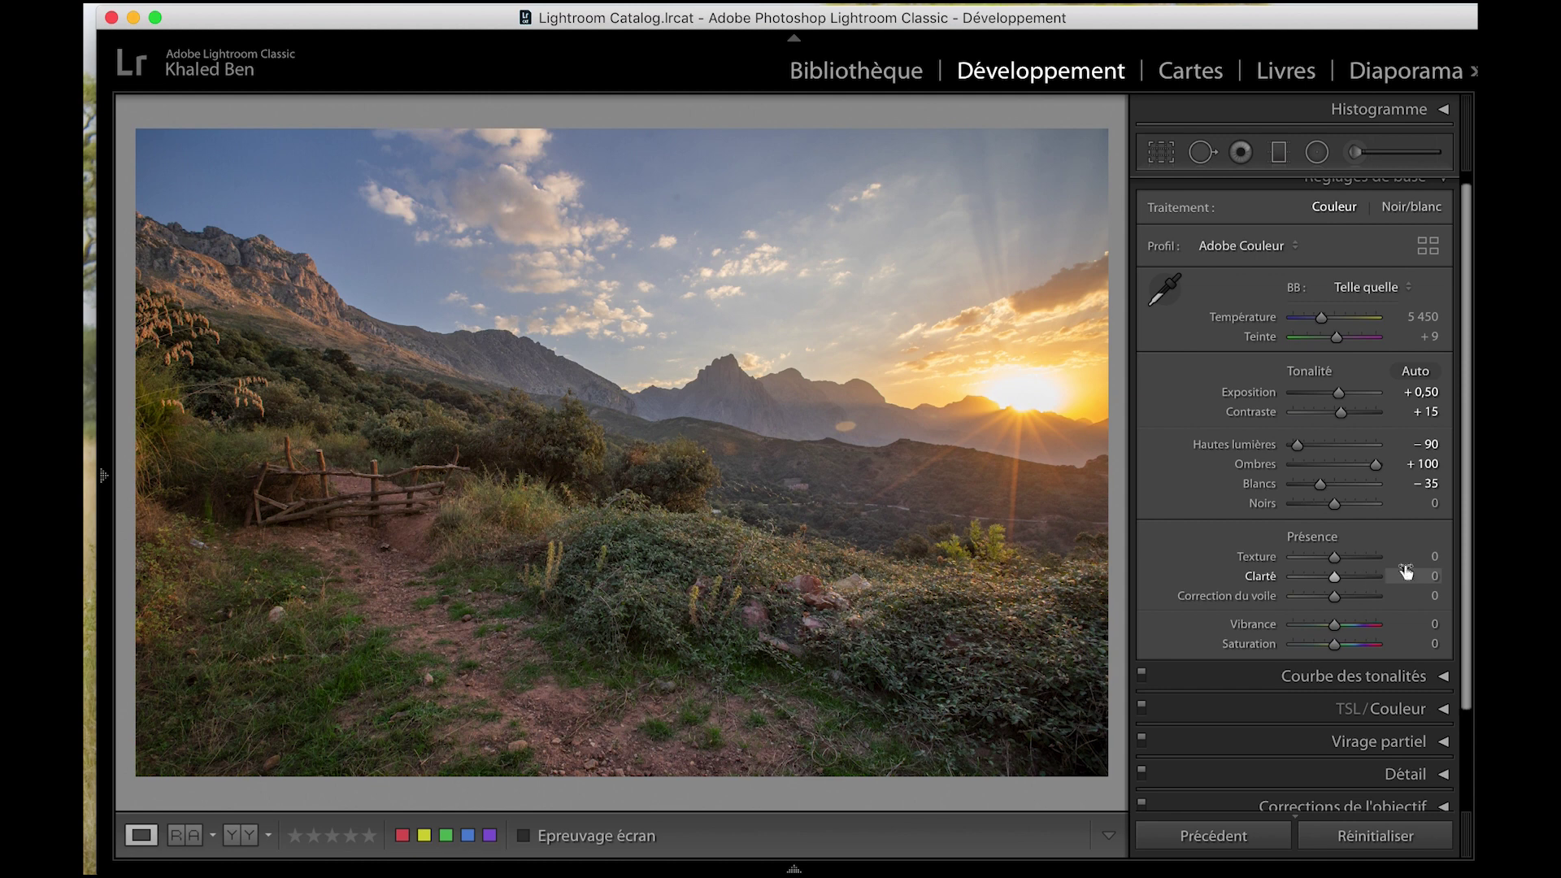
{"action": "left_click", "coordinate": [1429, 576]}
{"action": "type", "text": "30"}
{"action": "key", "text": "Return"}
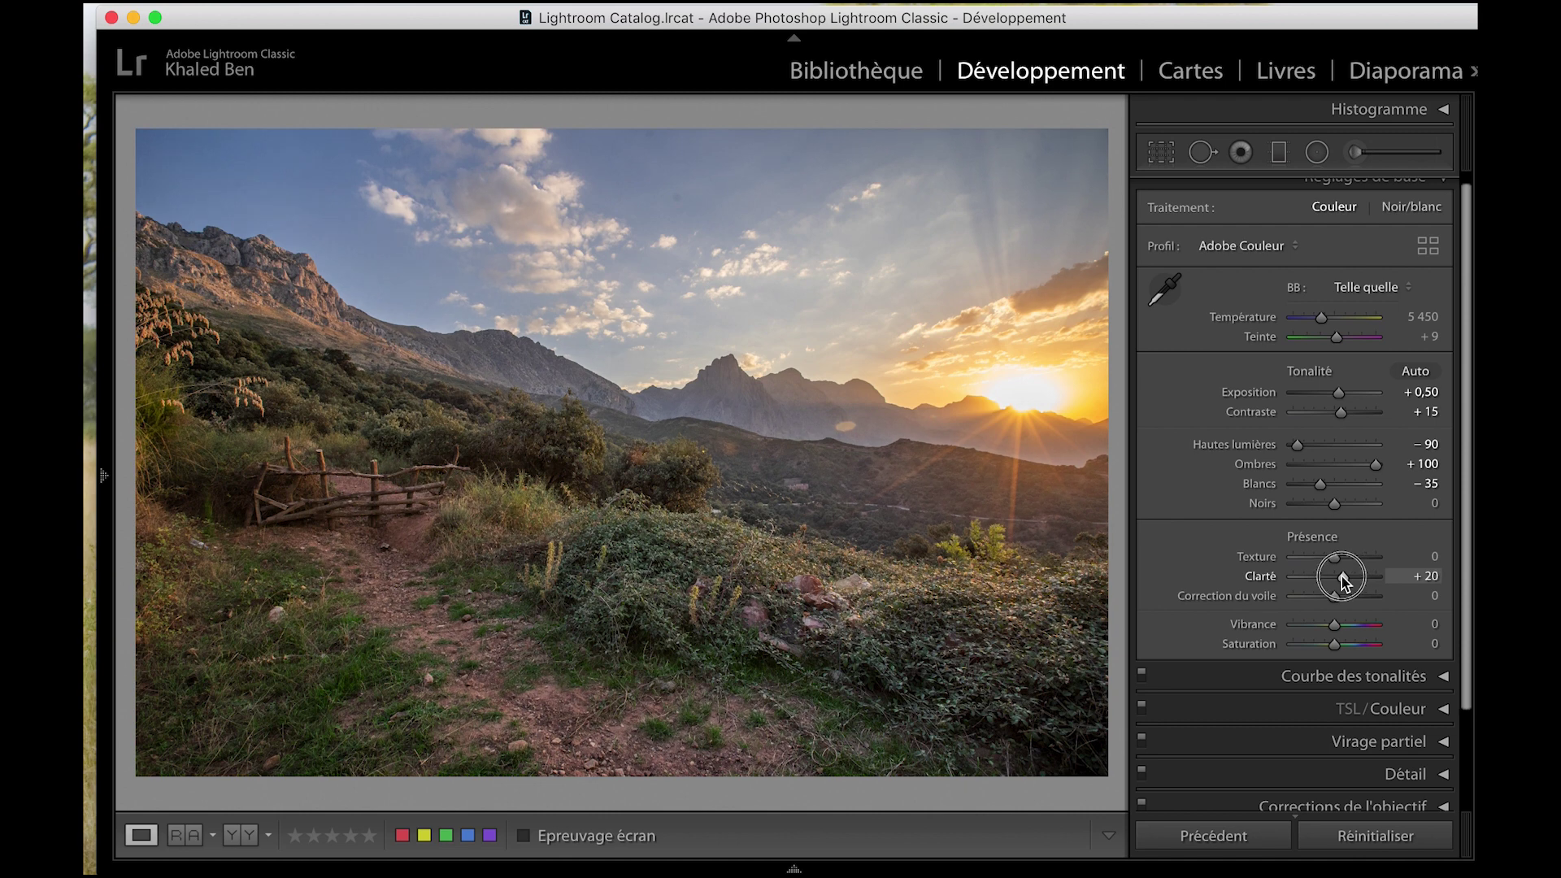
{"action": "left_click_drag", "start_coordinate": [1348, 578], "coordinate": [1339, 562]}
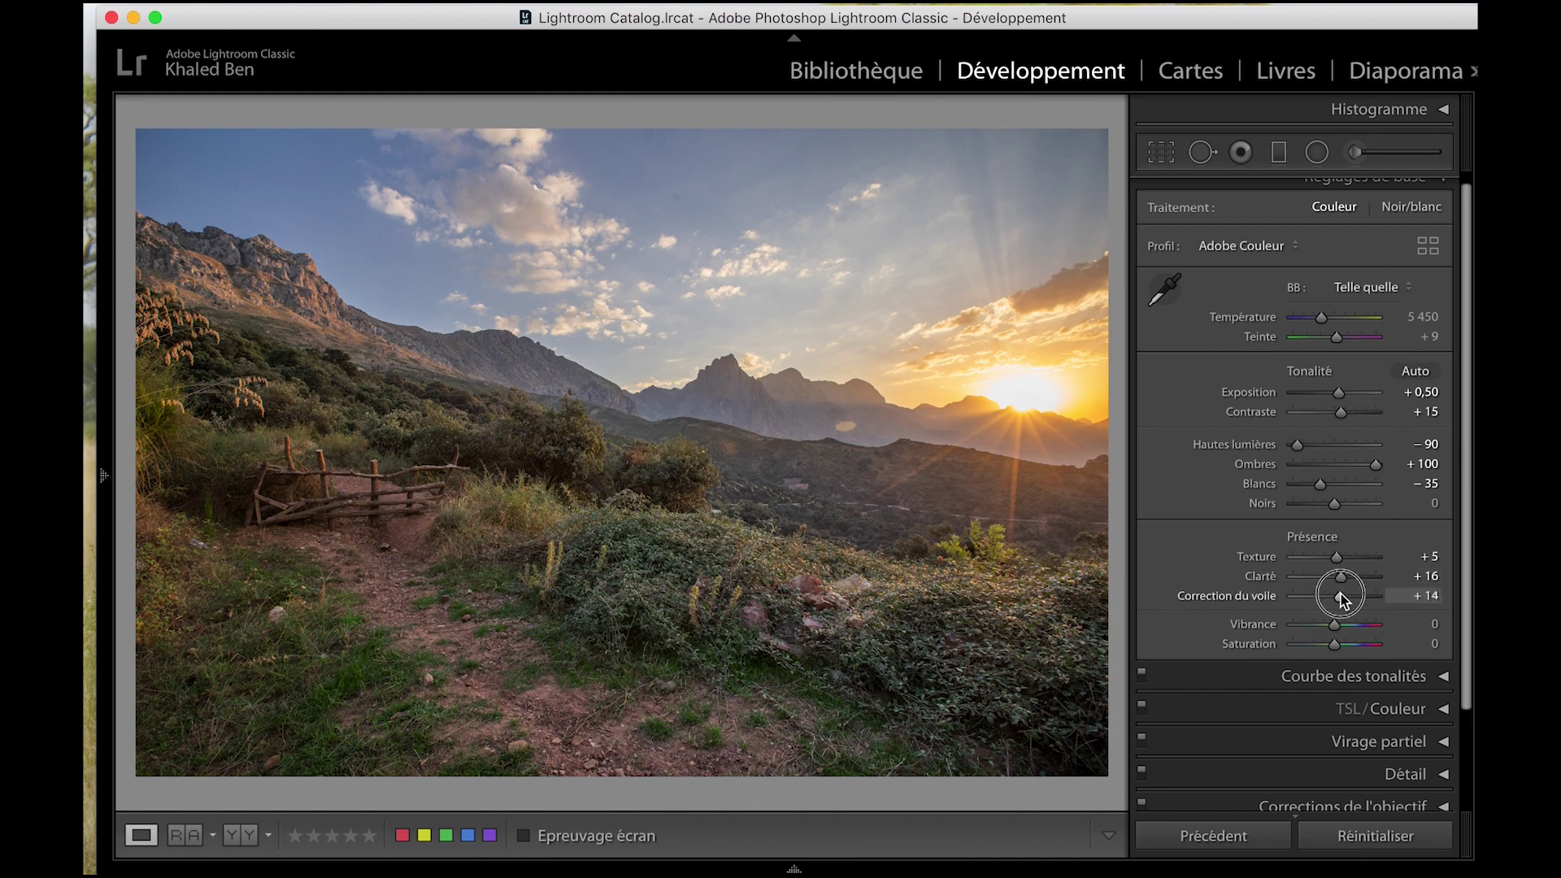
{"action": "left_click_drag", "start_coordinate": [1334, 596], "coordinate": [1335, 596]}
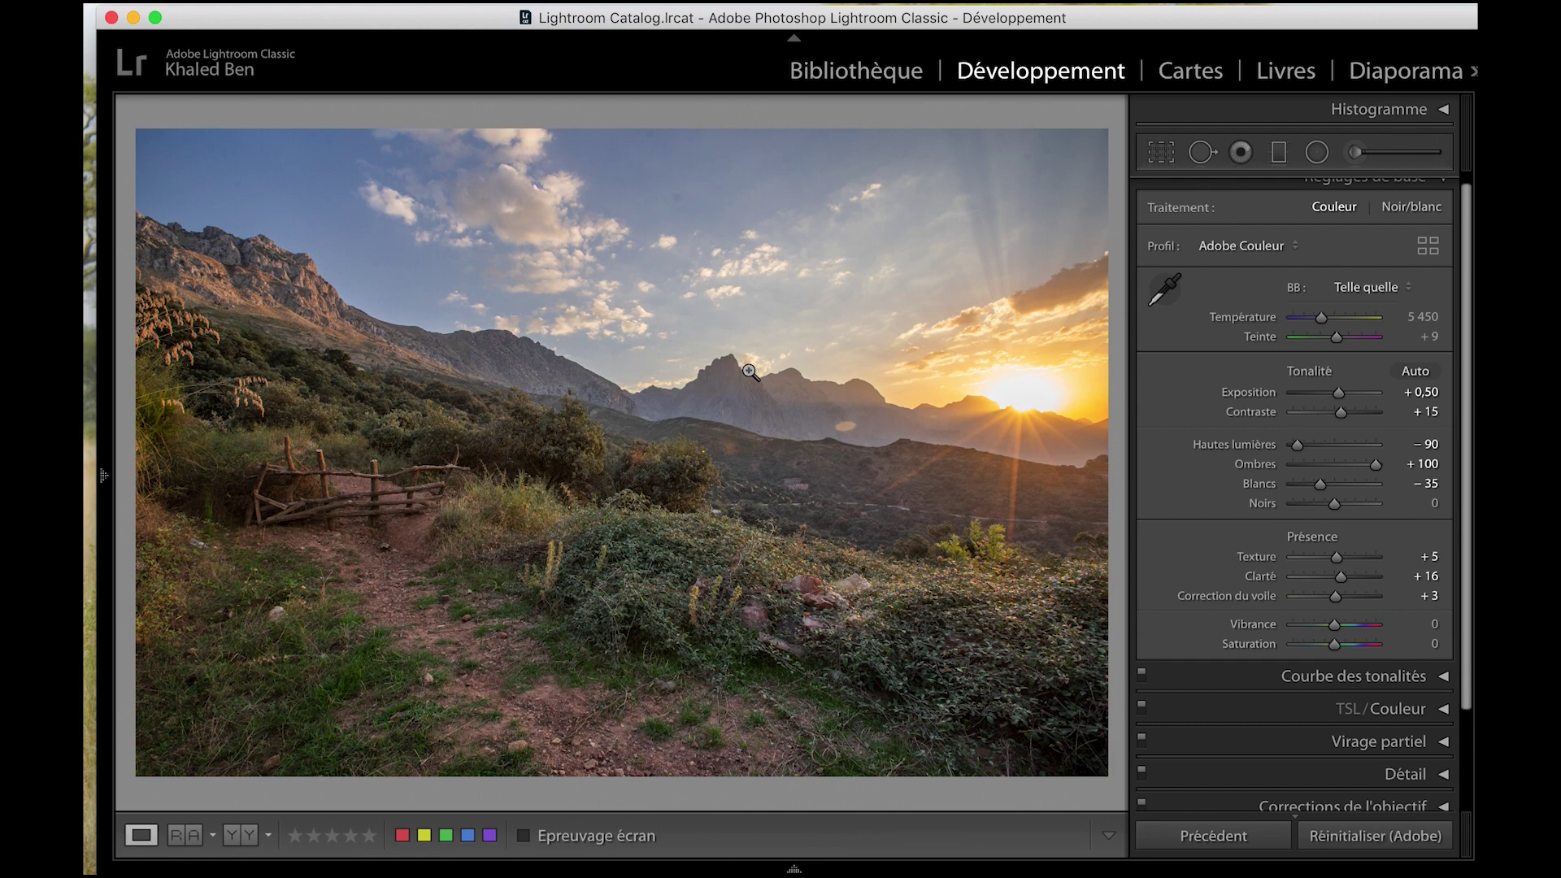
{"action": "key", "text": "backslash"}
{"action": "key", "text": "backslash"}
{"action": "key", "text": "backslash"}
{"action": "key", "text": "backslash"}
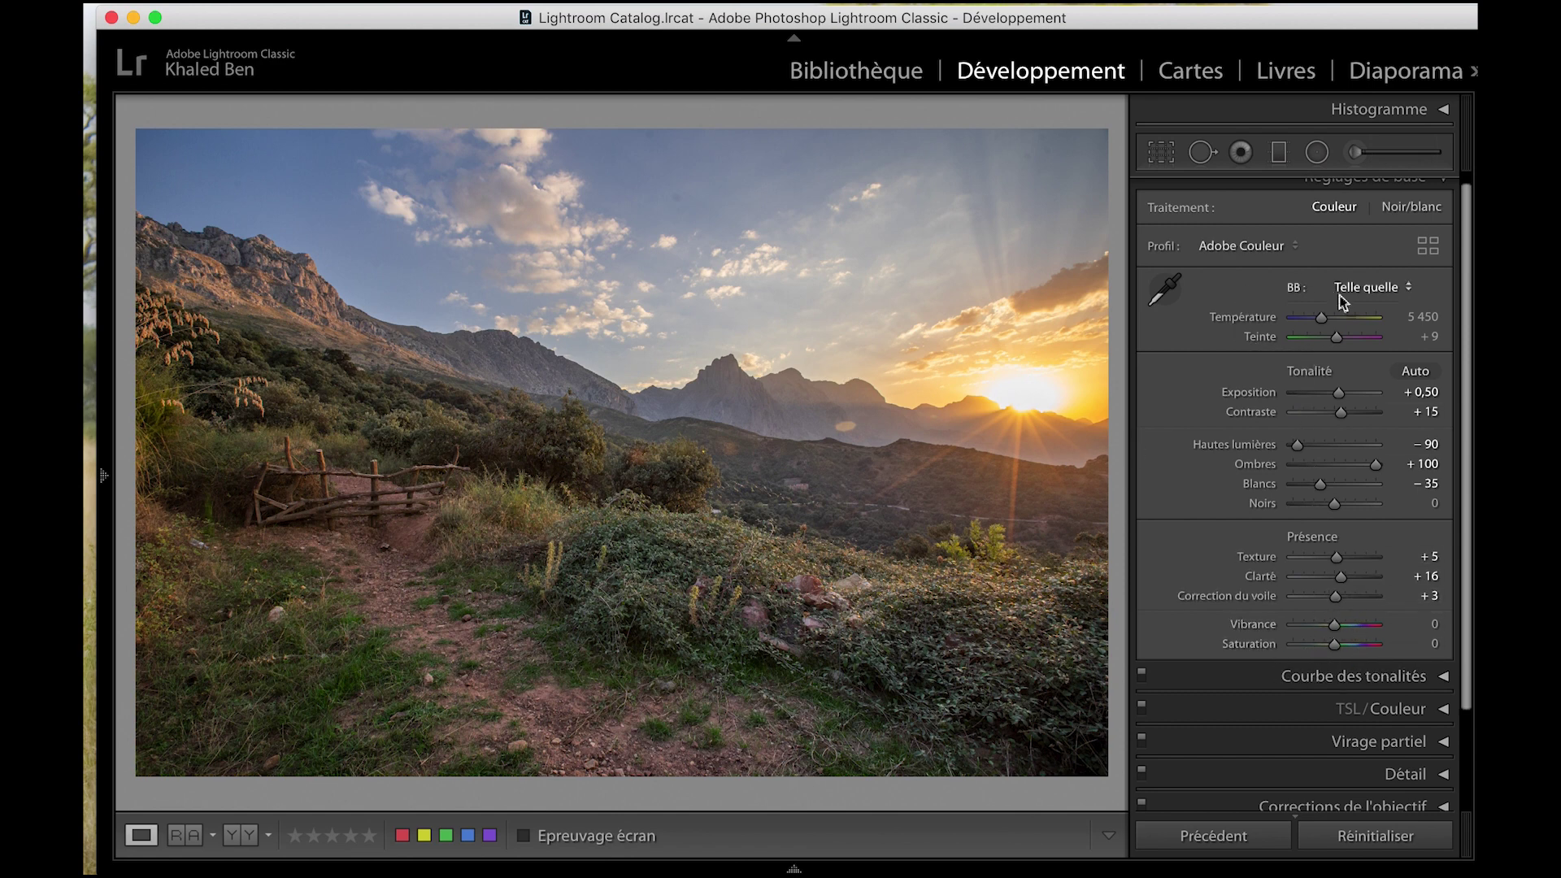
{"action": "left_click", "coordinate": [1397, 319]}
Cycle the Loupe info overlay to show the file name, exposure settings and lens details.
{"action": "key", "text": "i"}
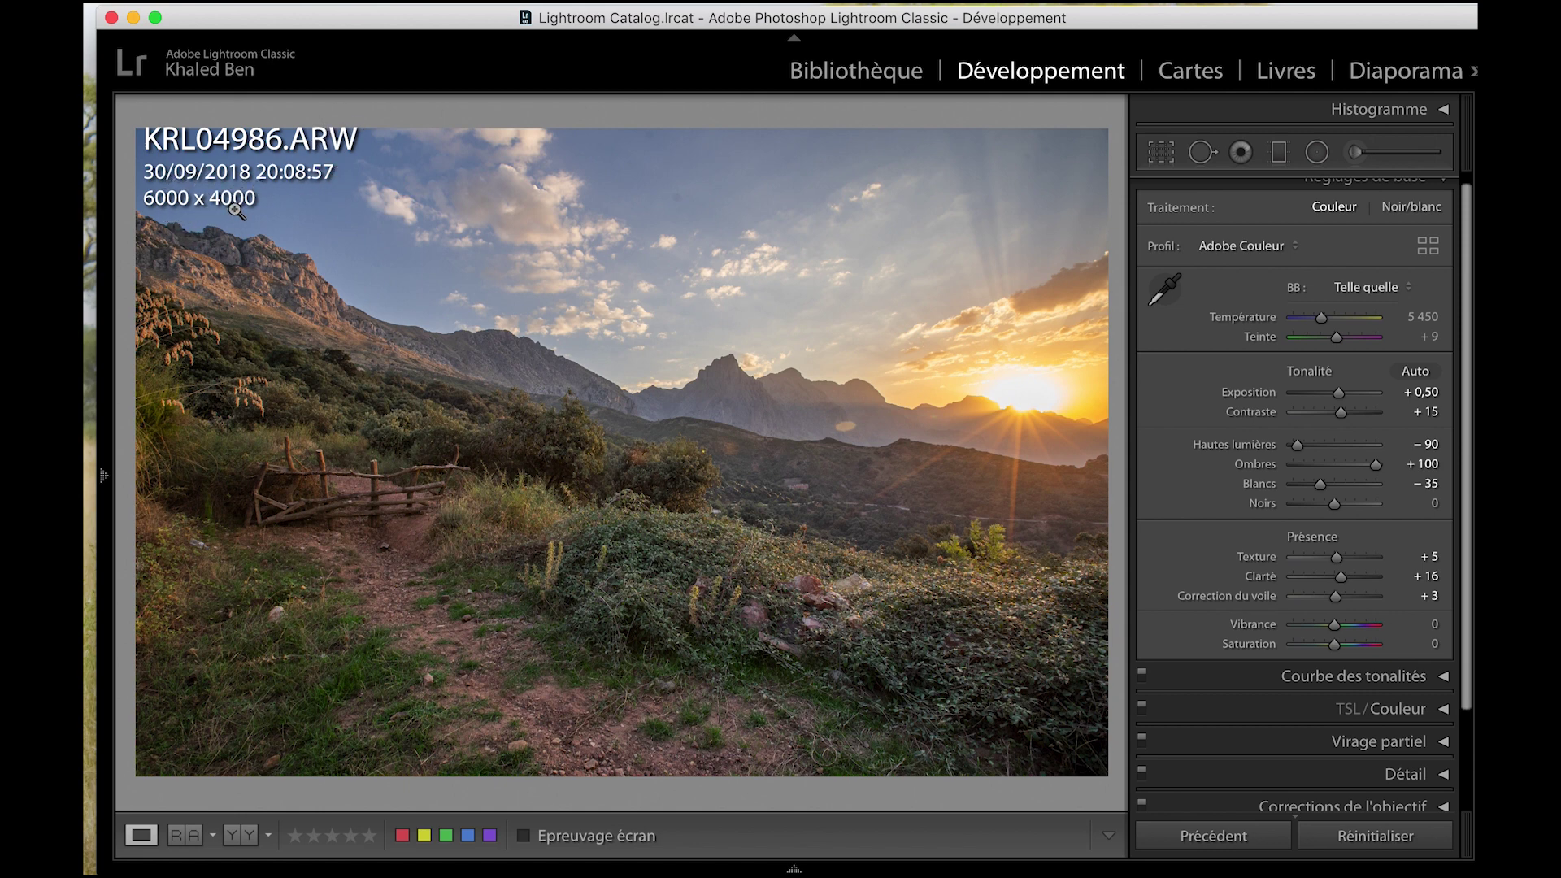
{"action": "key", "text": "i"}
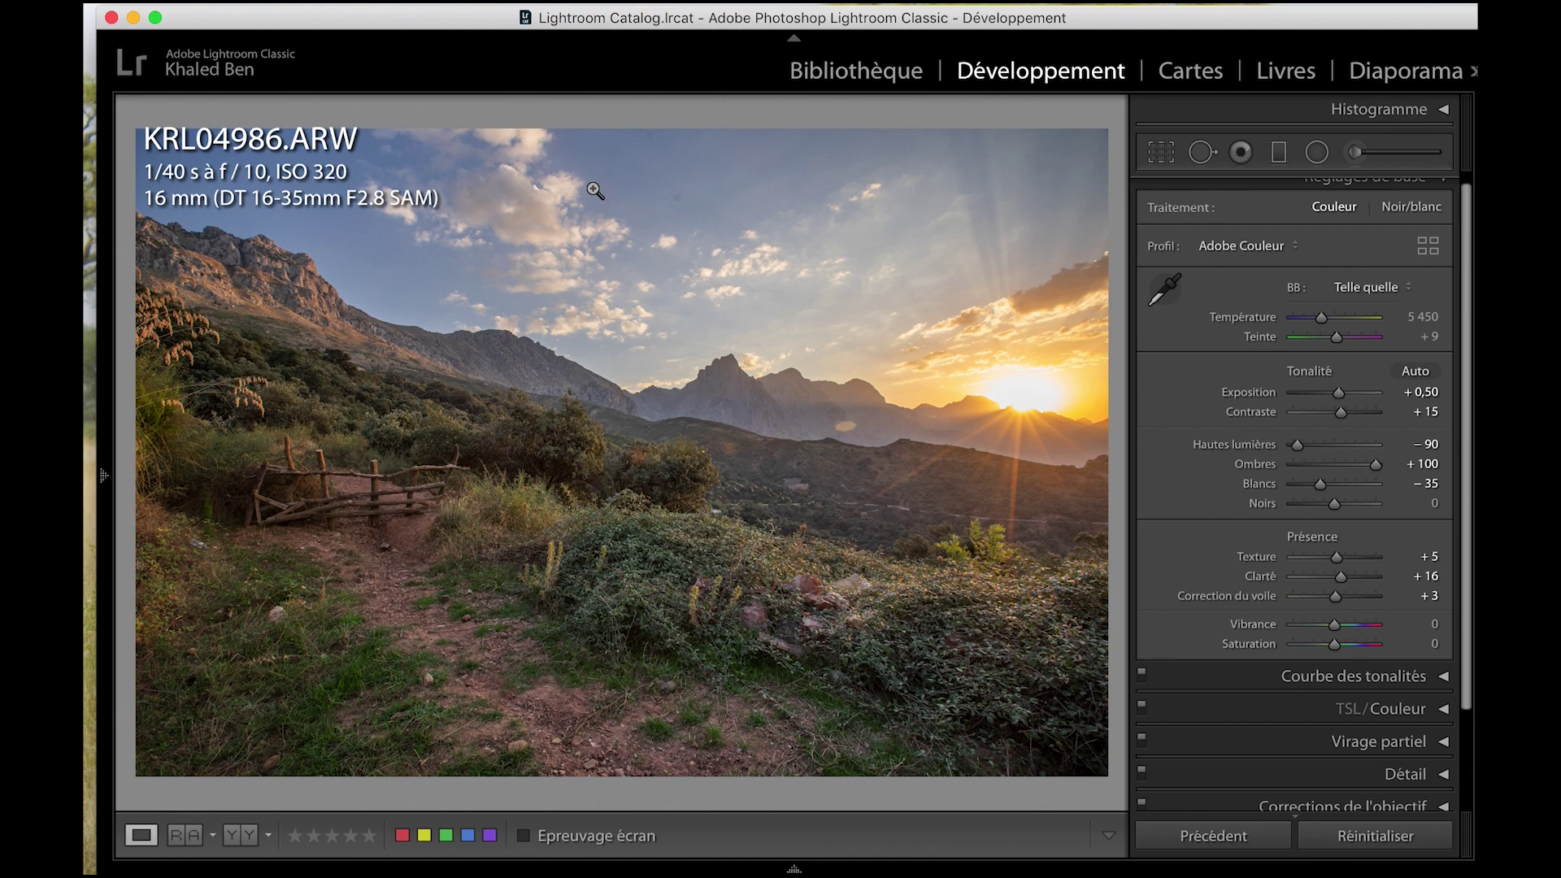
{"action": "left_click_drag", "start_coordinate": [629, 20], "coordinate": [616, 20]}
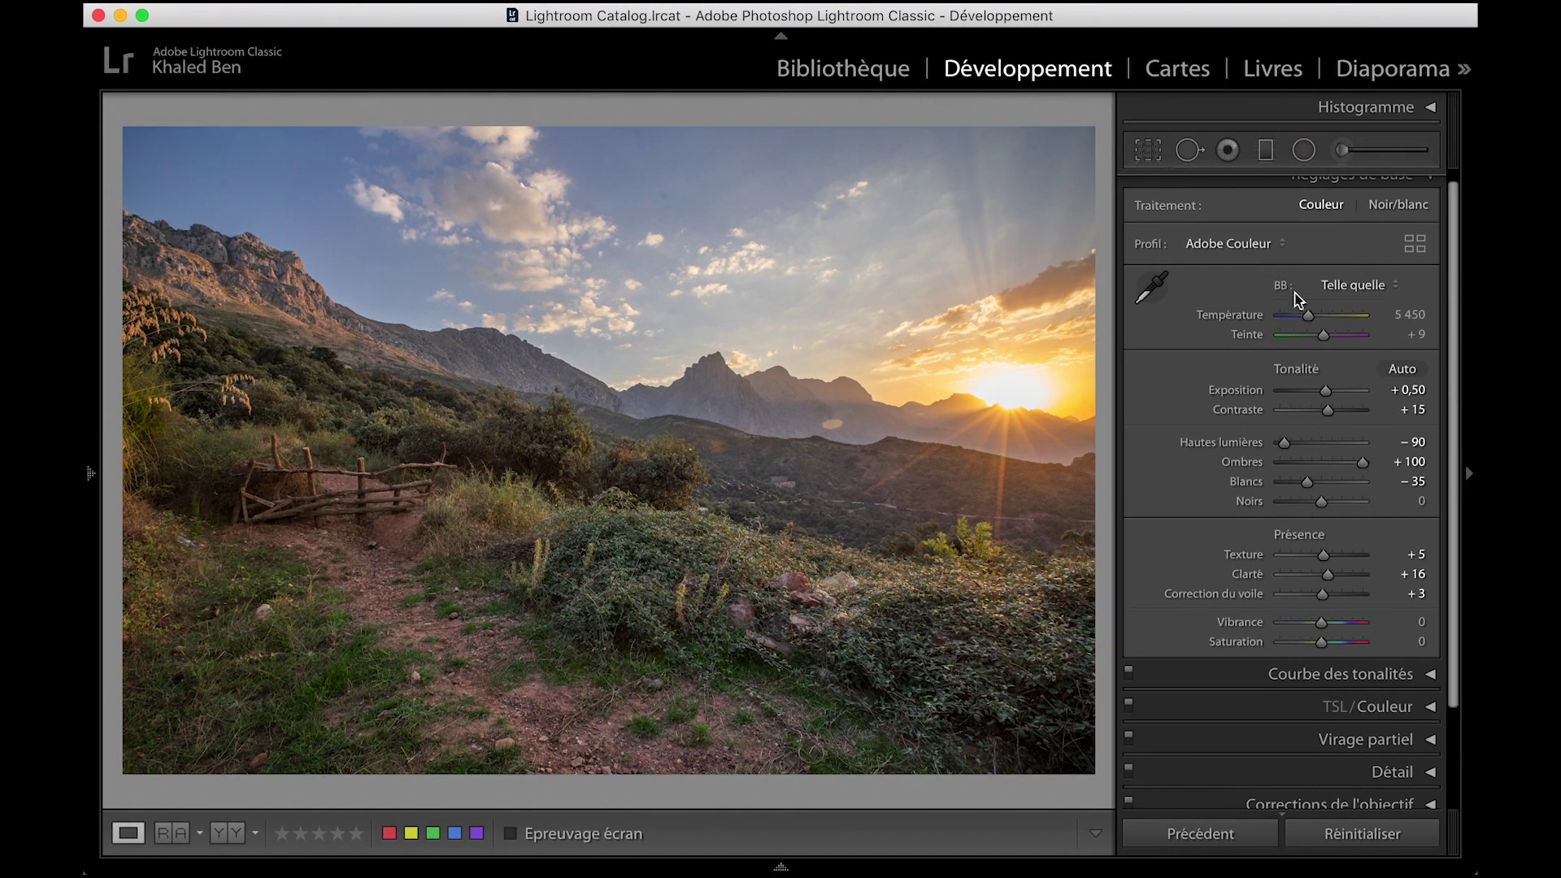
Try the Auto, Temps nuageux, Tungstène and Telle quelle presets, then settle on Lumière naturelle (5 500, +10).
{"action": "left_click", "coordinate": [1368, 287]}
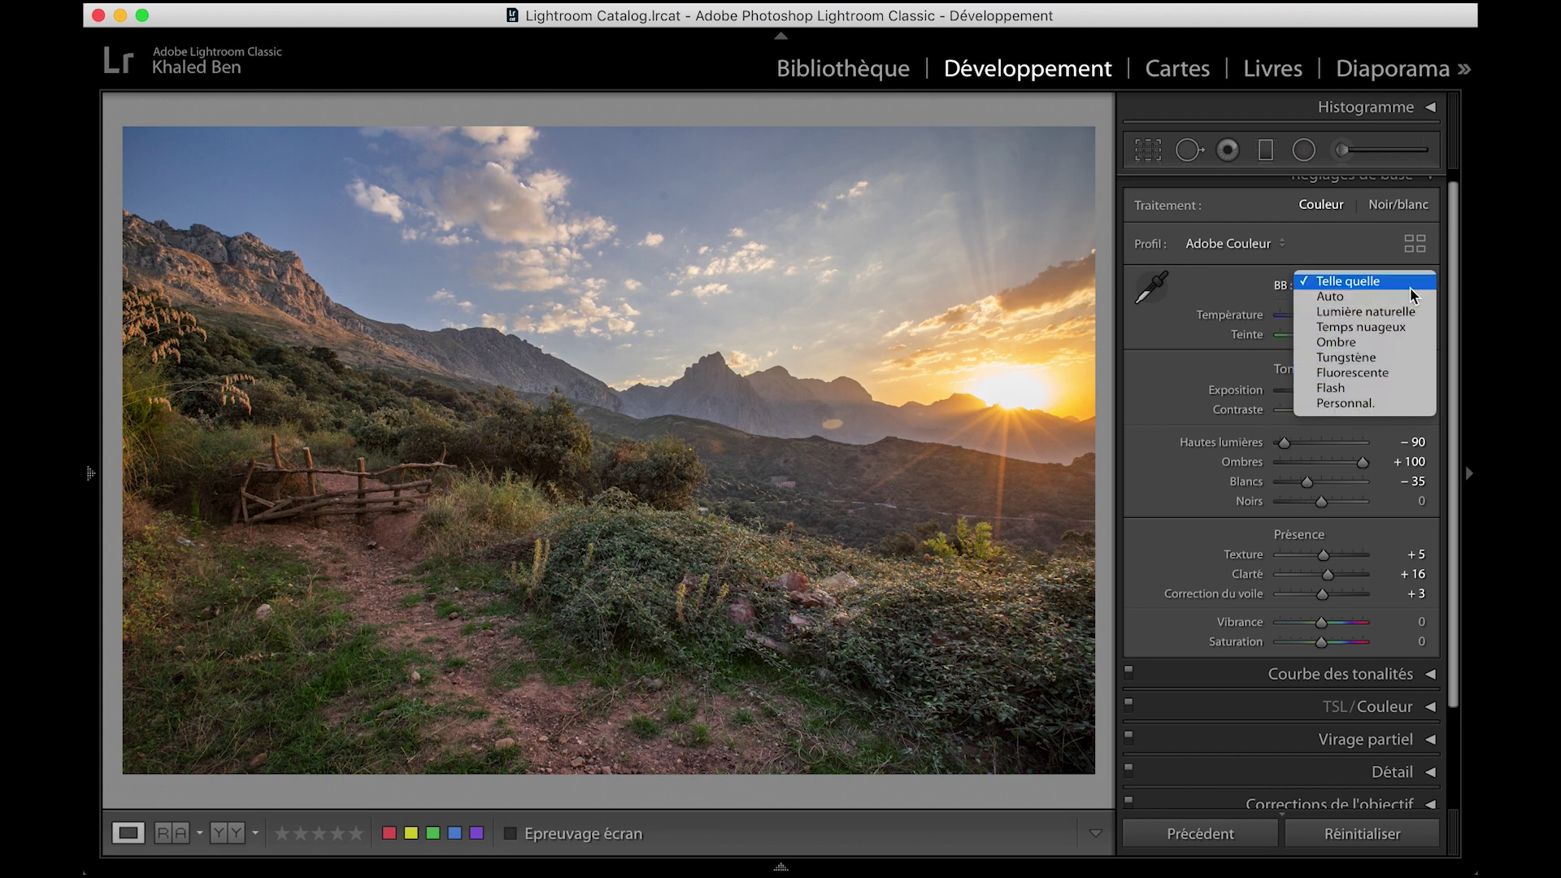
{"action": "left_click", "coordinate": [1422, 301]}
{"action": "left_click", "coordinate": [1370, 287]}
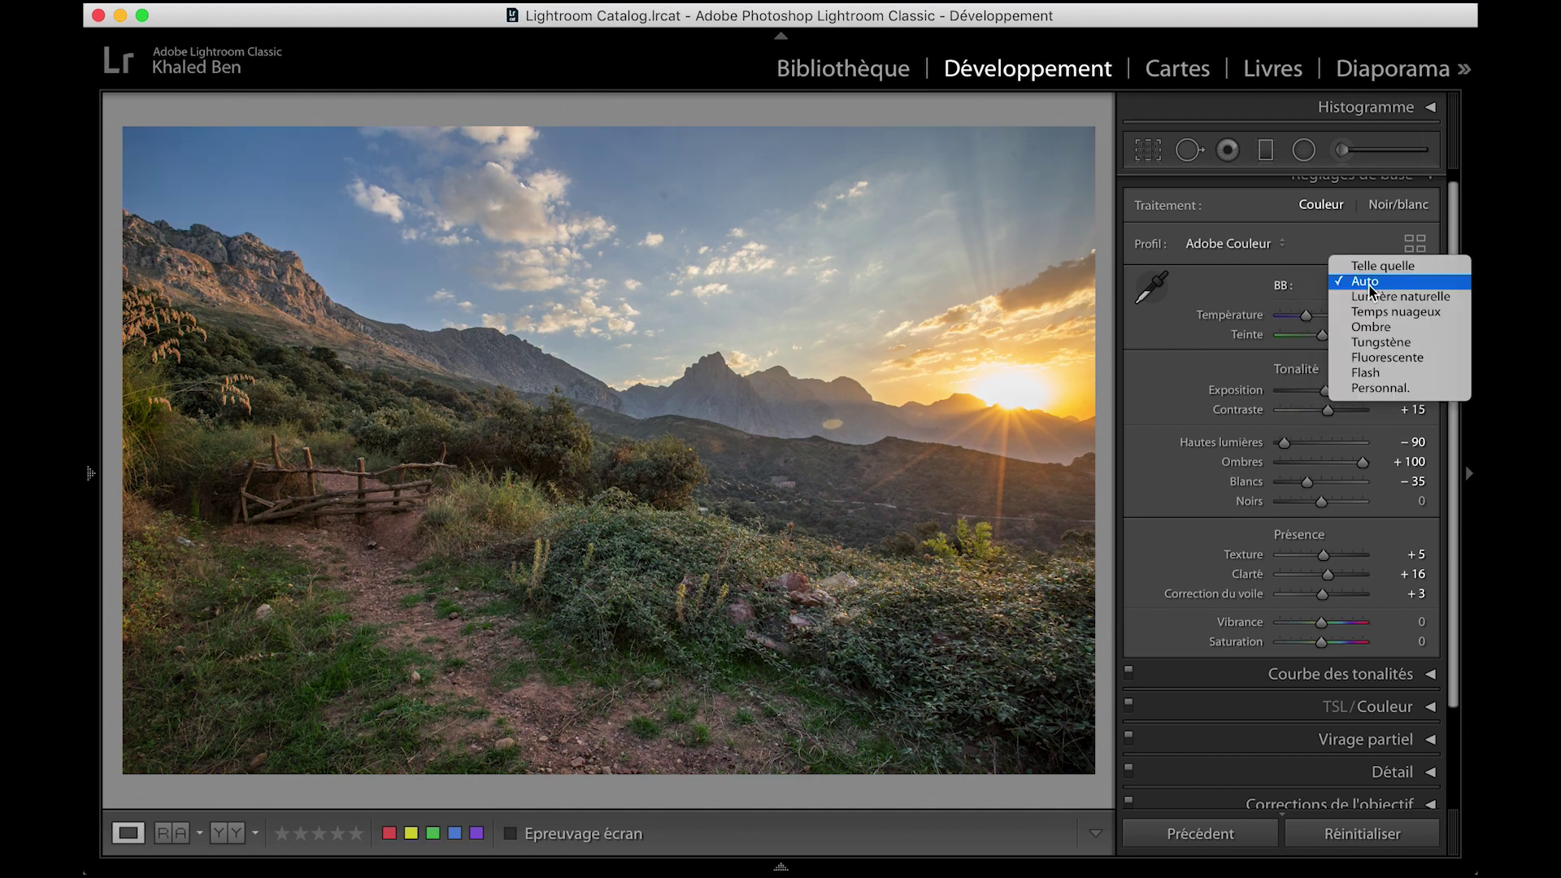
{"action": "left_click", "coordinate": [1382, 312]}
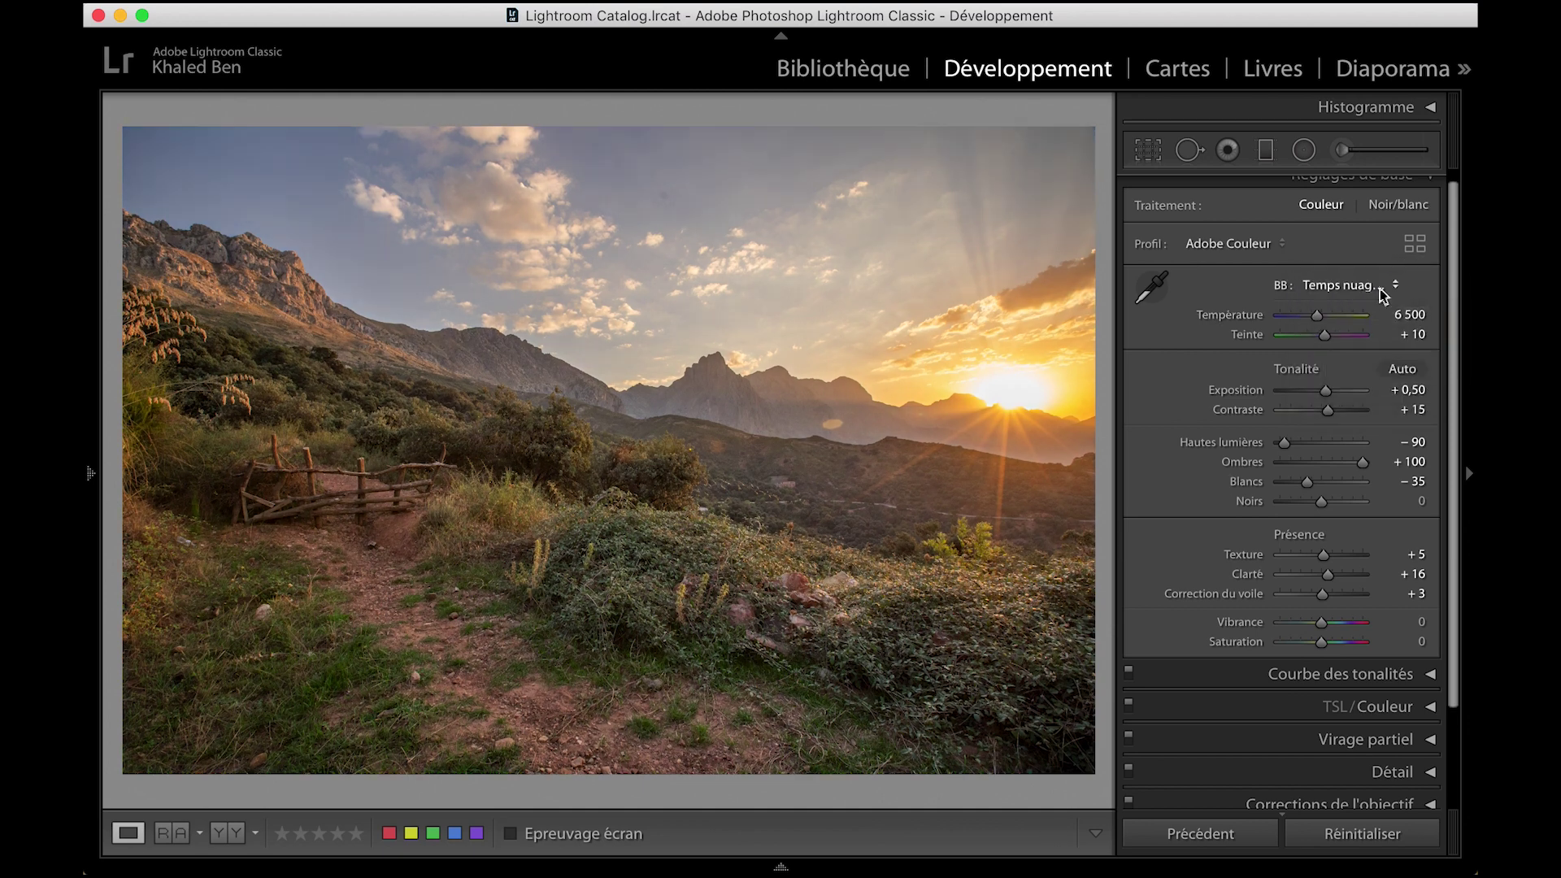
{"action": "left_click", "coordinate": [1383, 293]}
{"action": "left_click", "coordinate": [1369, 309]}
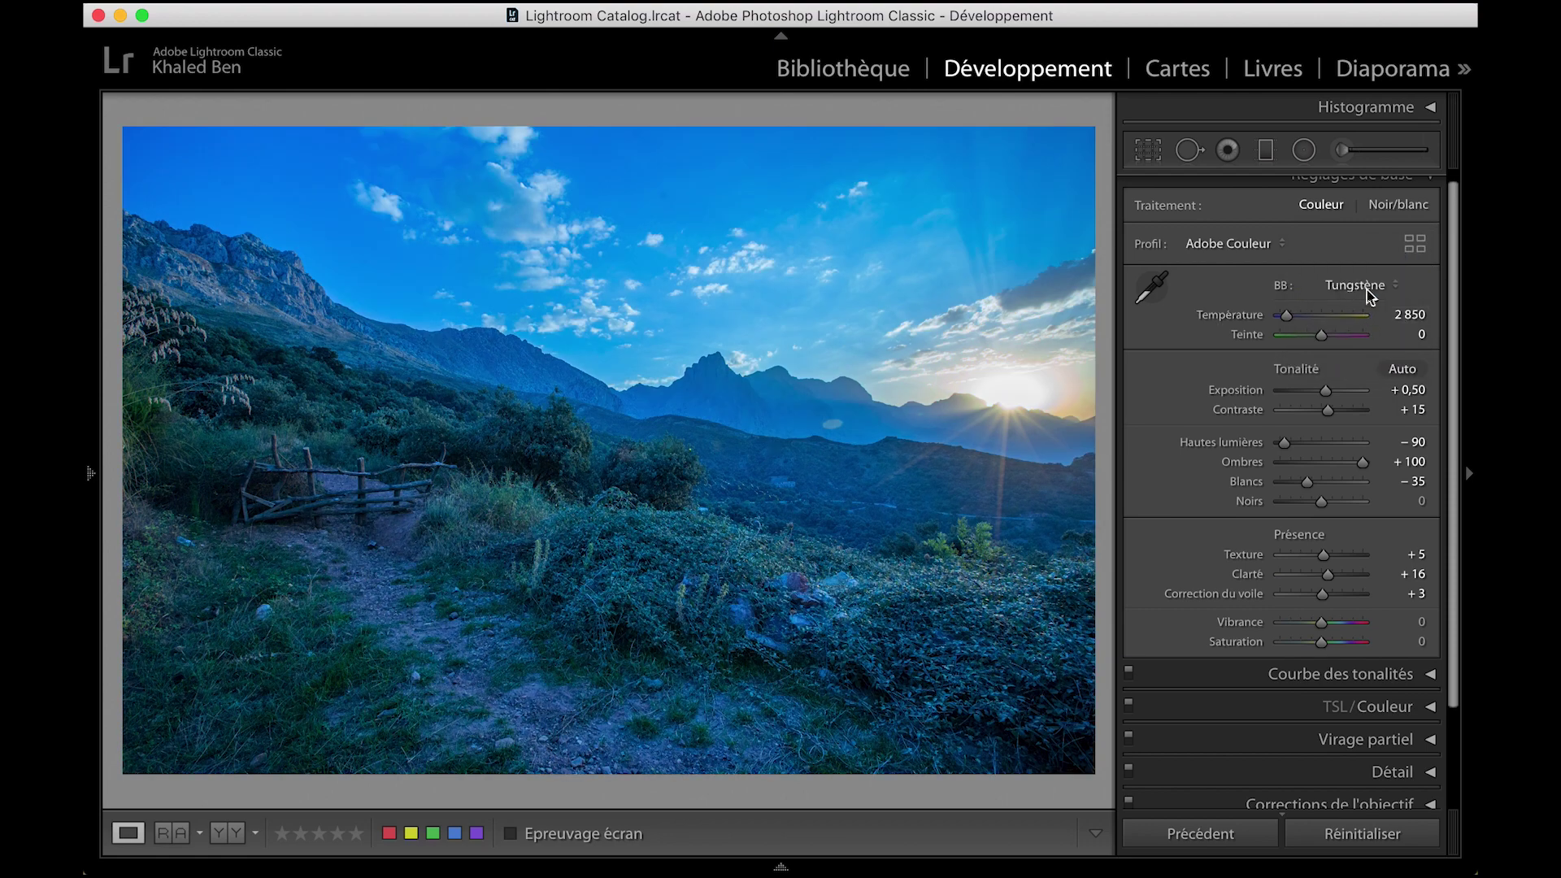
{"action": "left_click", "coordinate": [1371, 287]}
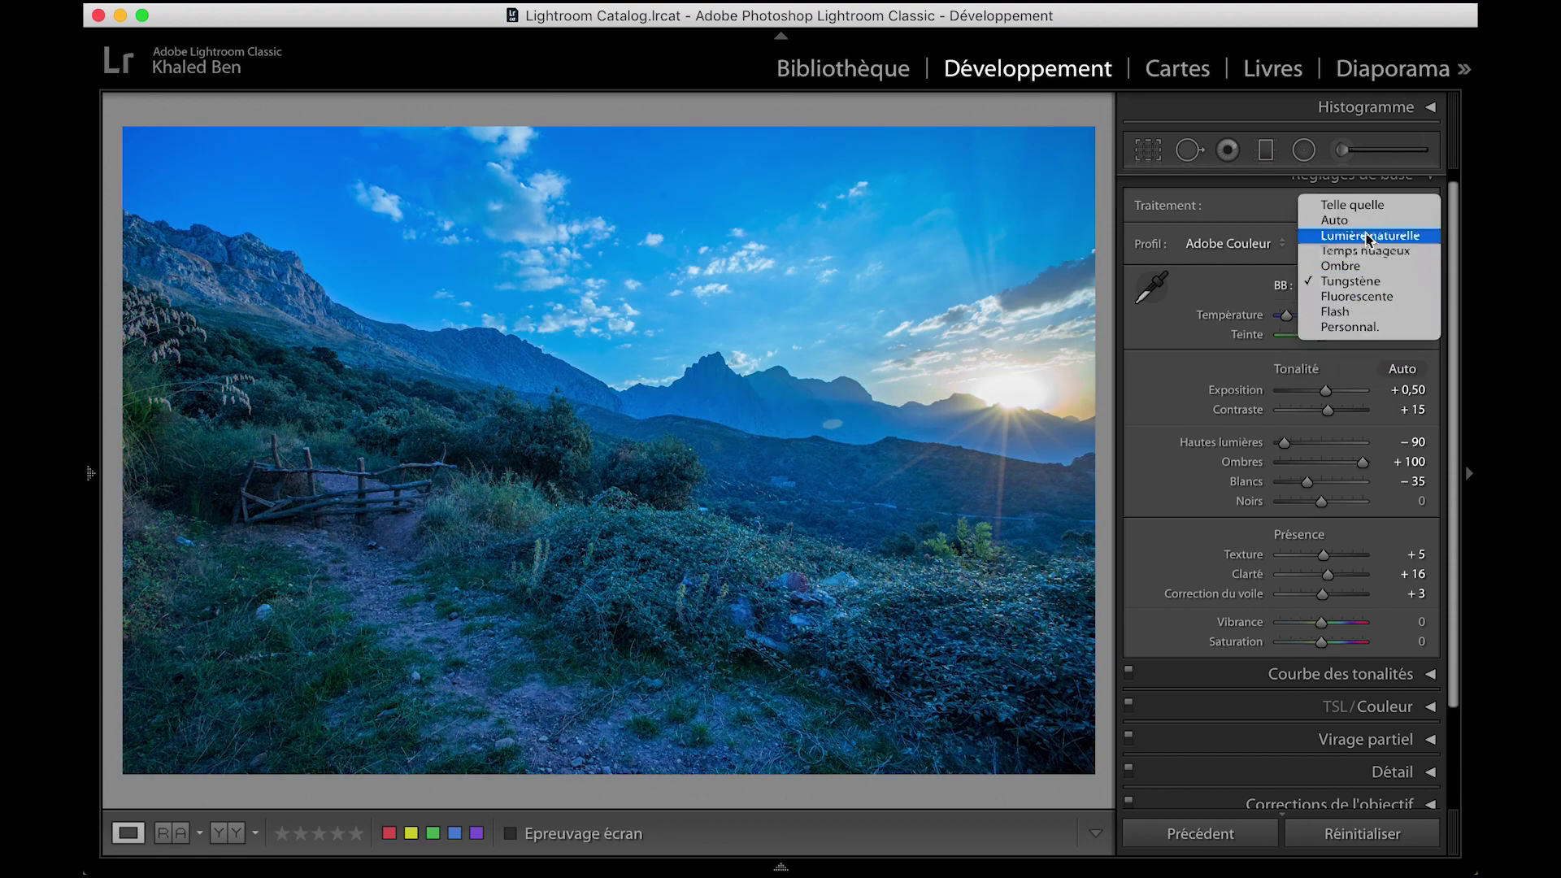
{"action": "left_click", "coordinate": [1374, 213]}
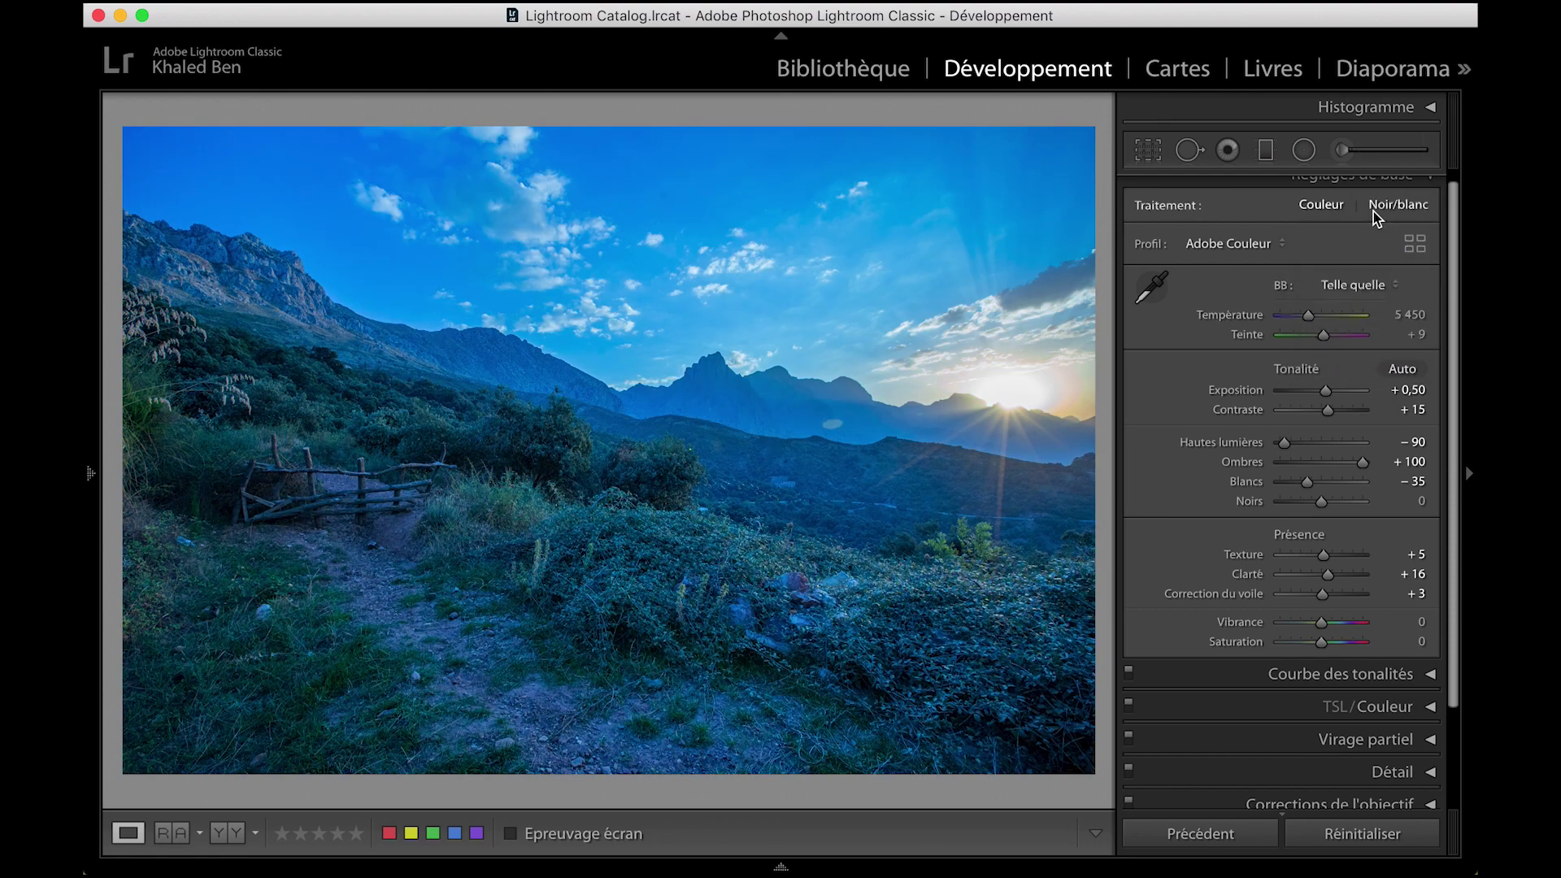
{"action": "left_click", "coordinate": [1353, 286]}
{"action": "left_click", "coordinate": [1356, 296]}
{"action": "left_click", "coordinate": [1366, 291]}
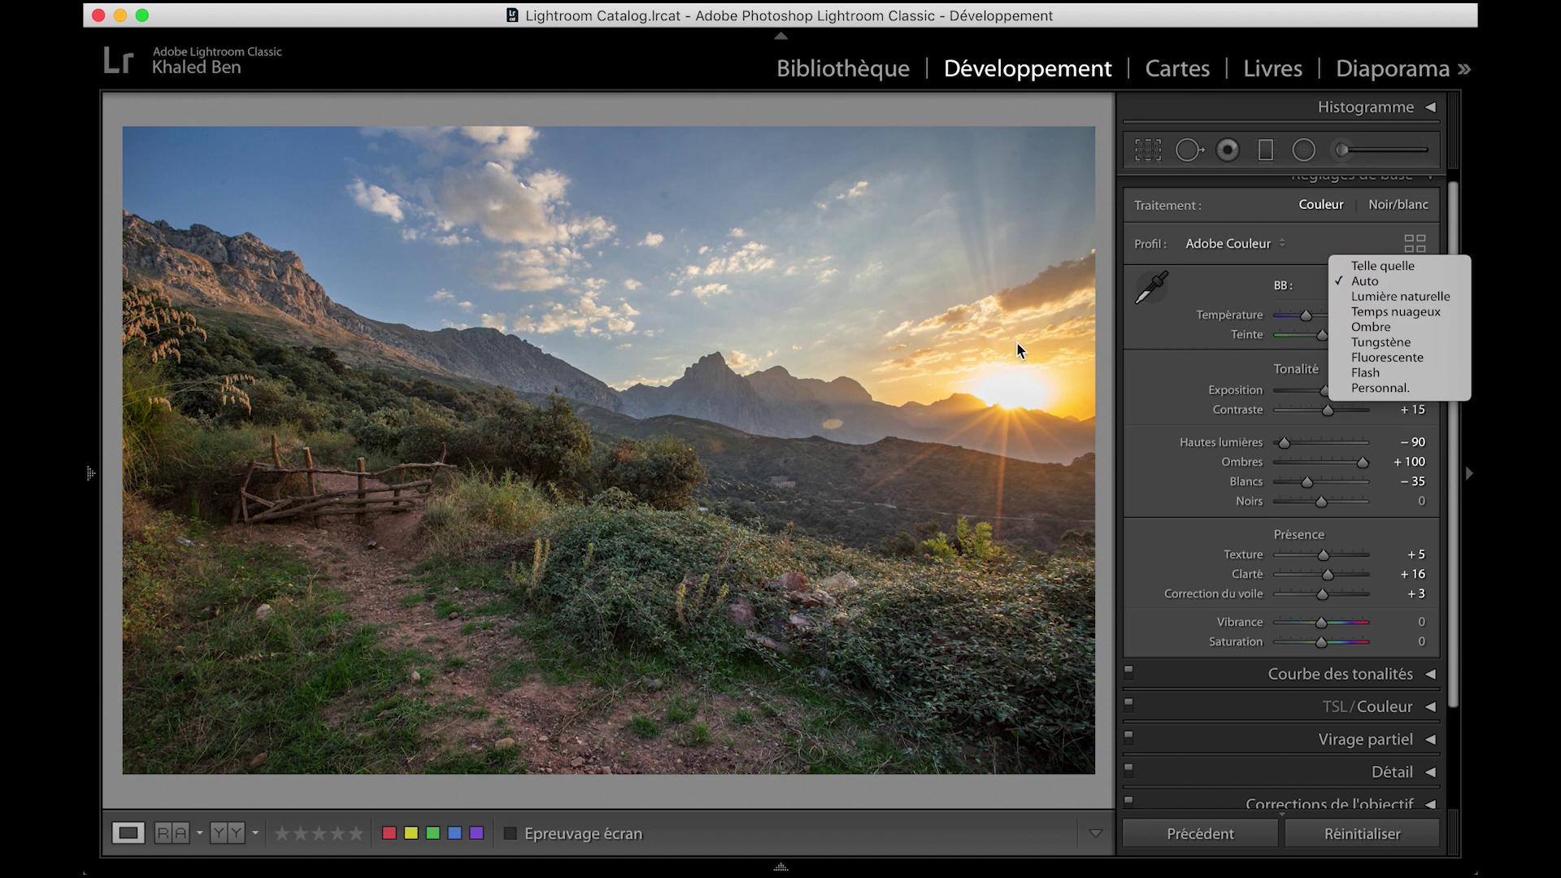
{"action": "left_click", "coordinate": [1440, 297]}
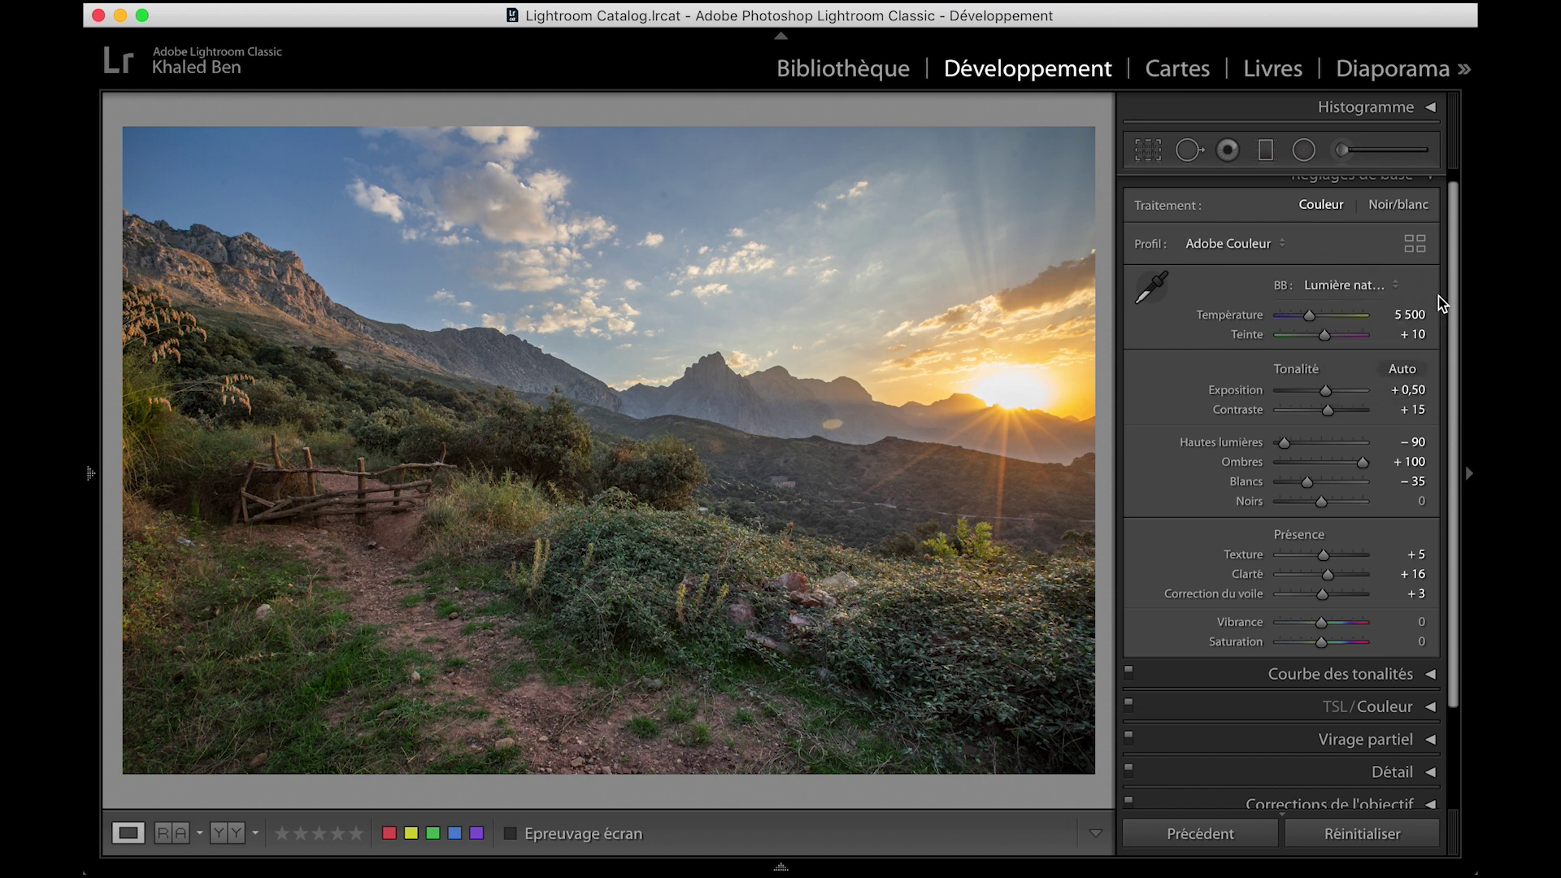
Push Température to an extreme warm value, then reset it to the as-shot 5 450.
{"action": "left_click", "coordinate": [1310, 323]}
{"action": "mouse_move", "coordinate": [1310, 324]}
{"action": "left_mouse_down"}
{"action": "mouse_move", "coordinate": [1351, 320]}
{"action": "mouse_move", "coordinate": [1284, 322]}
{"action": "left_mouse_up"}
{"action": "double_click", "coordinate": [1284, 322]}
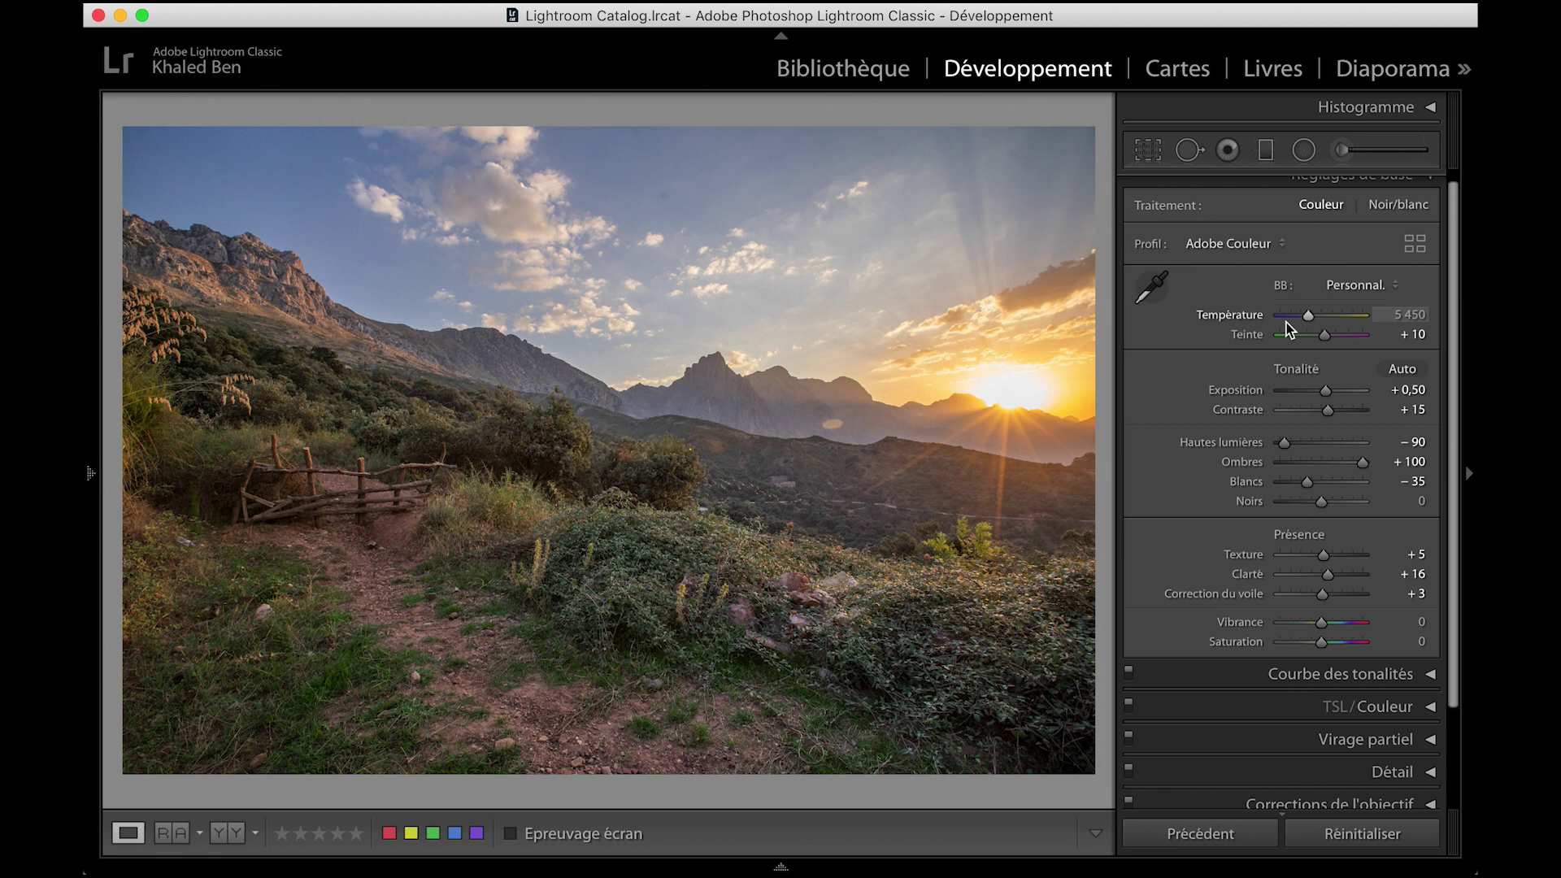
Sample white balance from a neutral sky spot, then warm Température to 5 674.
{"action": "left_click", "coordinate": [1152, 289]}
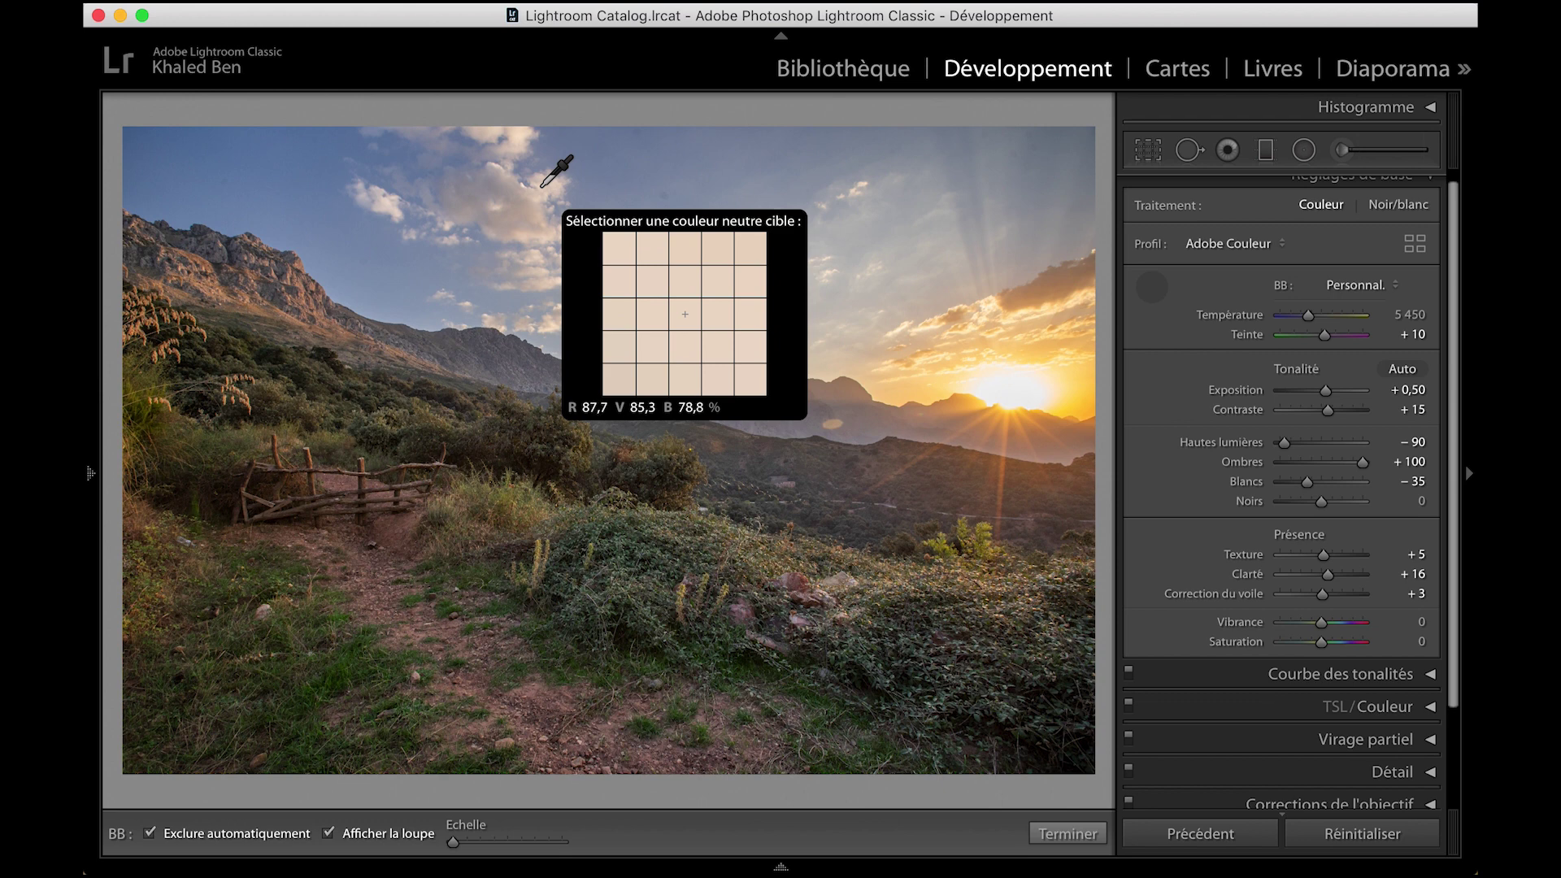
{"action": "left_click", "coordinate": [542, 186]}
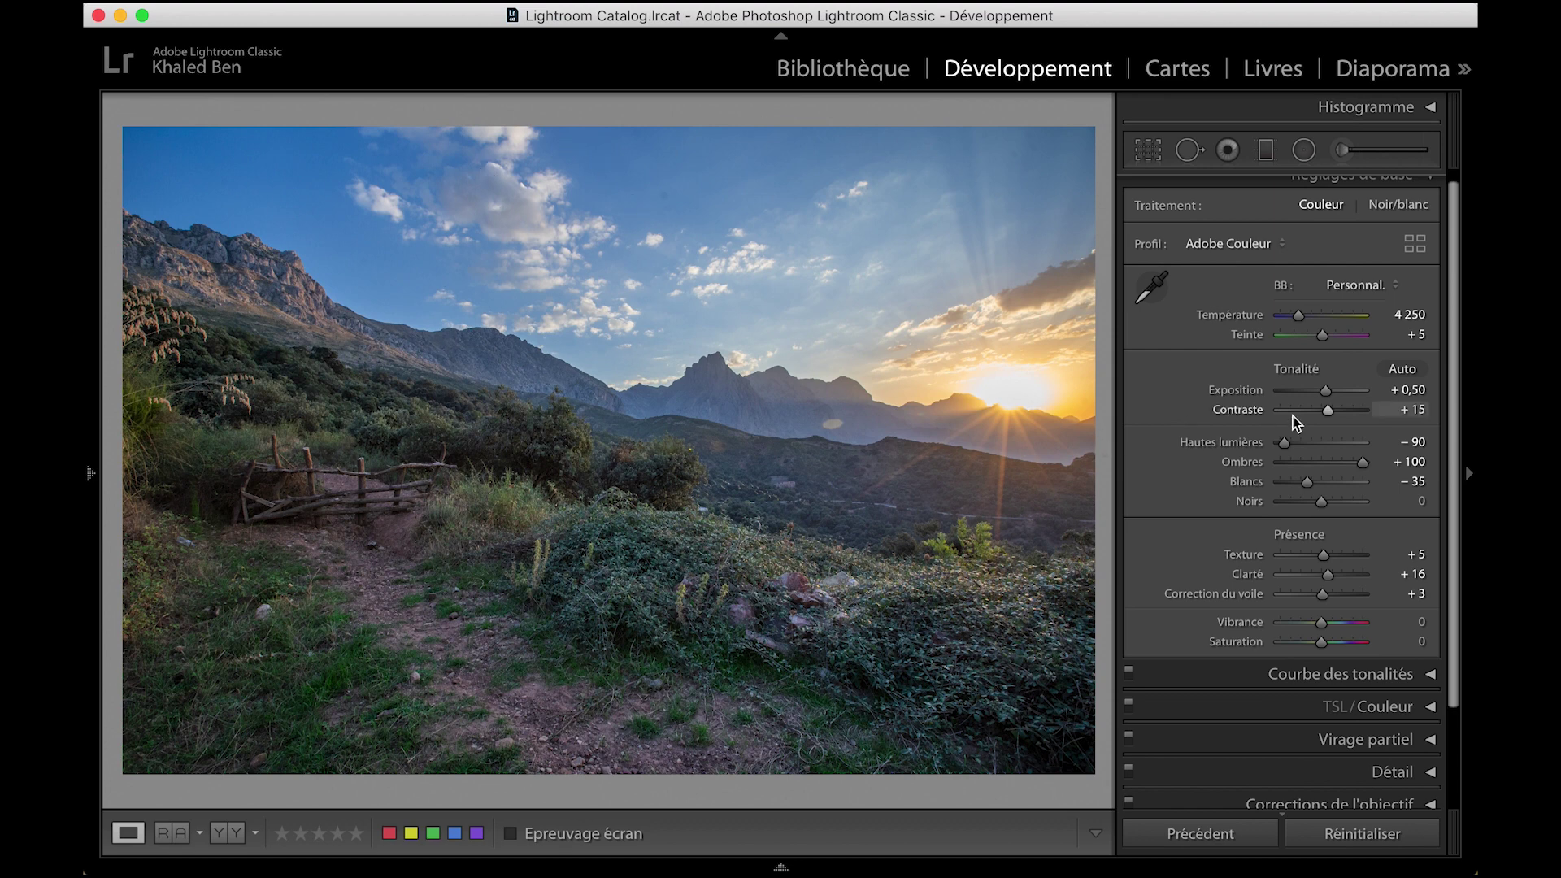
{"action": "left_click_drag", "start_coordinate": [1299, 316], "coordinate": [1311, 320]}
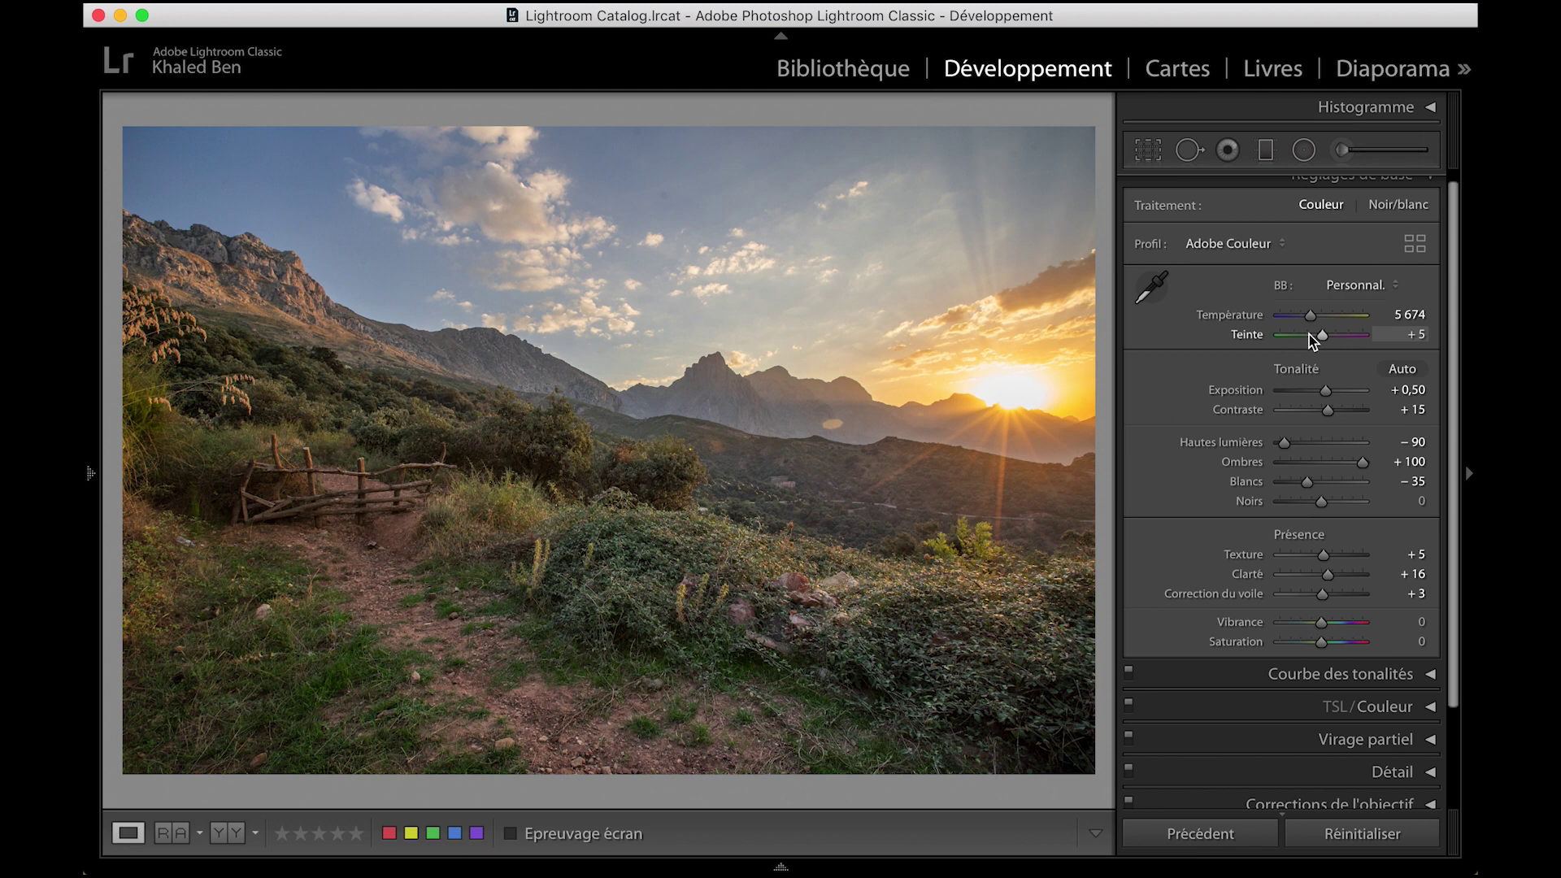
Test Teinte toward green and magenta, settle it at −15, and compare Before/After.
{"action": "left_click_drag", "start_coordinate": [1323, 335], "coordinate": [1295, 336]}
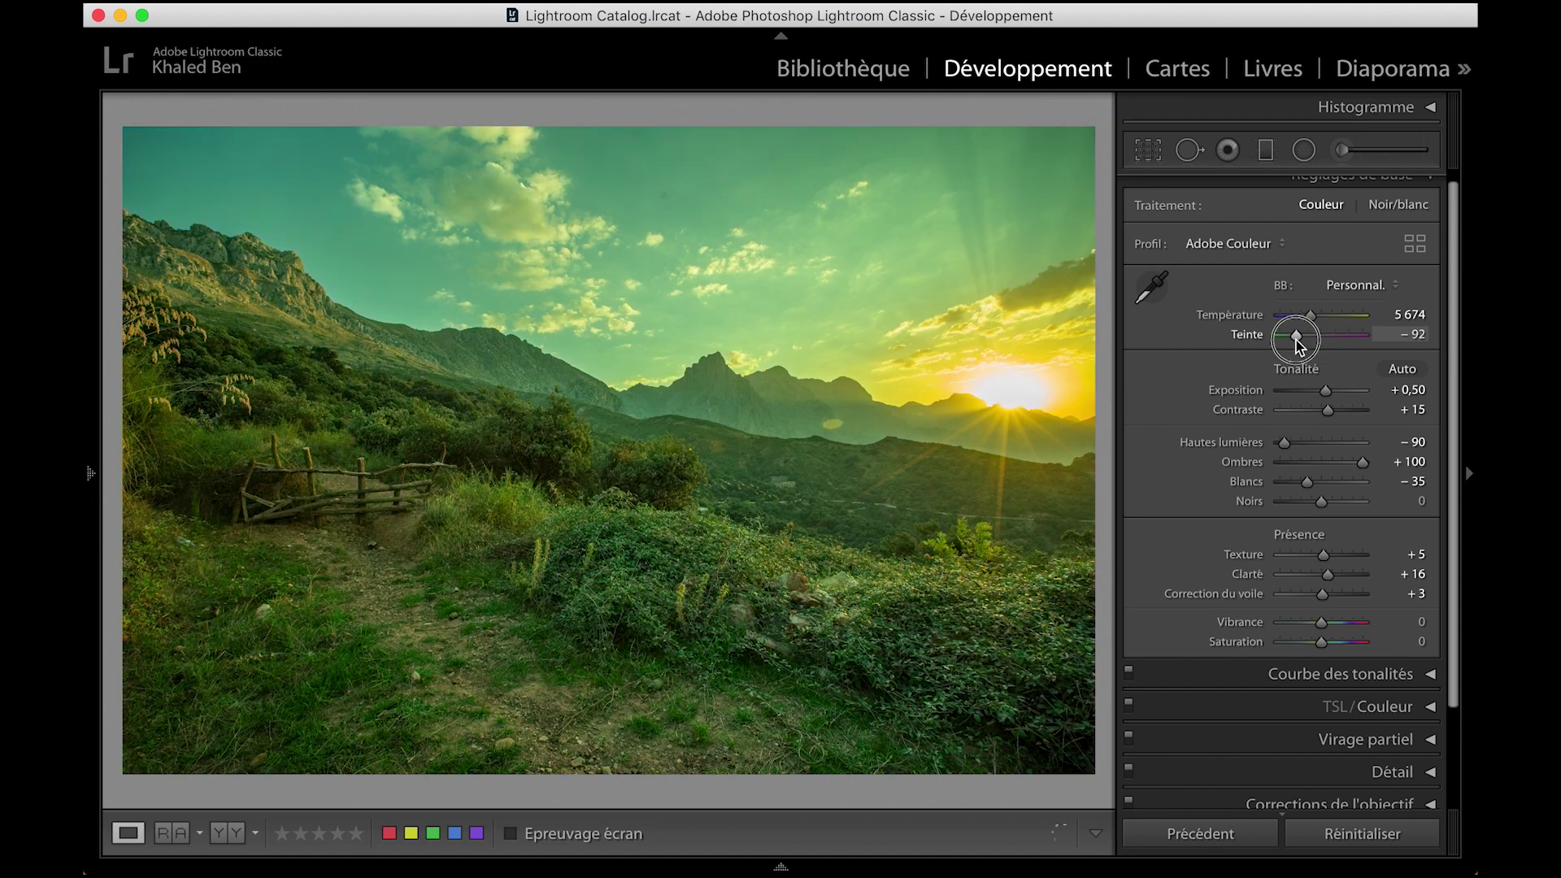
{"action": "mouse_move", "coordinate": [1297, 340]}
{"action": "left_mouse_down"}
{"action": "mouse_move", "coordinate": [1338, 346]}
{"action": "mouse_move", "coordinate": [1319, 342]}
{"action": "left_mouse_up"}
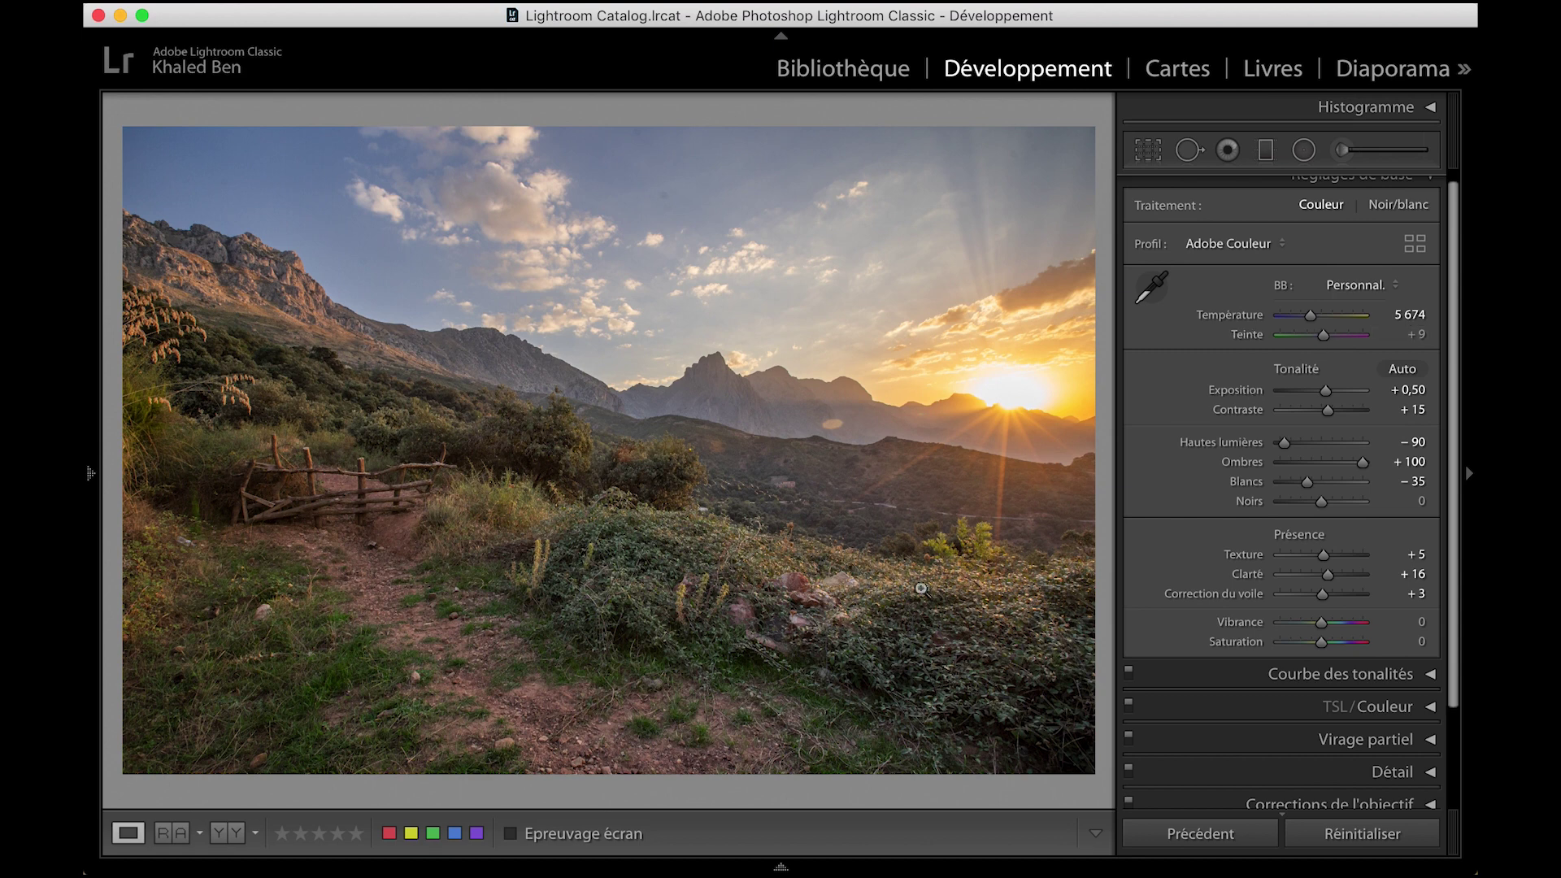
{"action": "left_click", "coordinate": [1324, 341]}
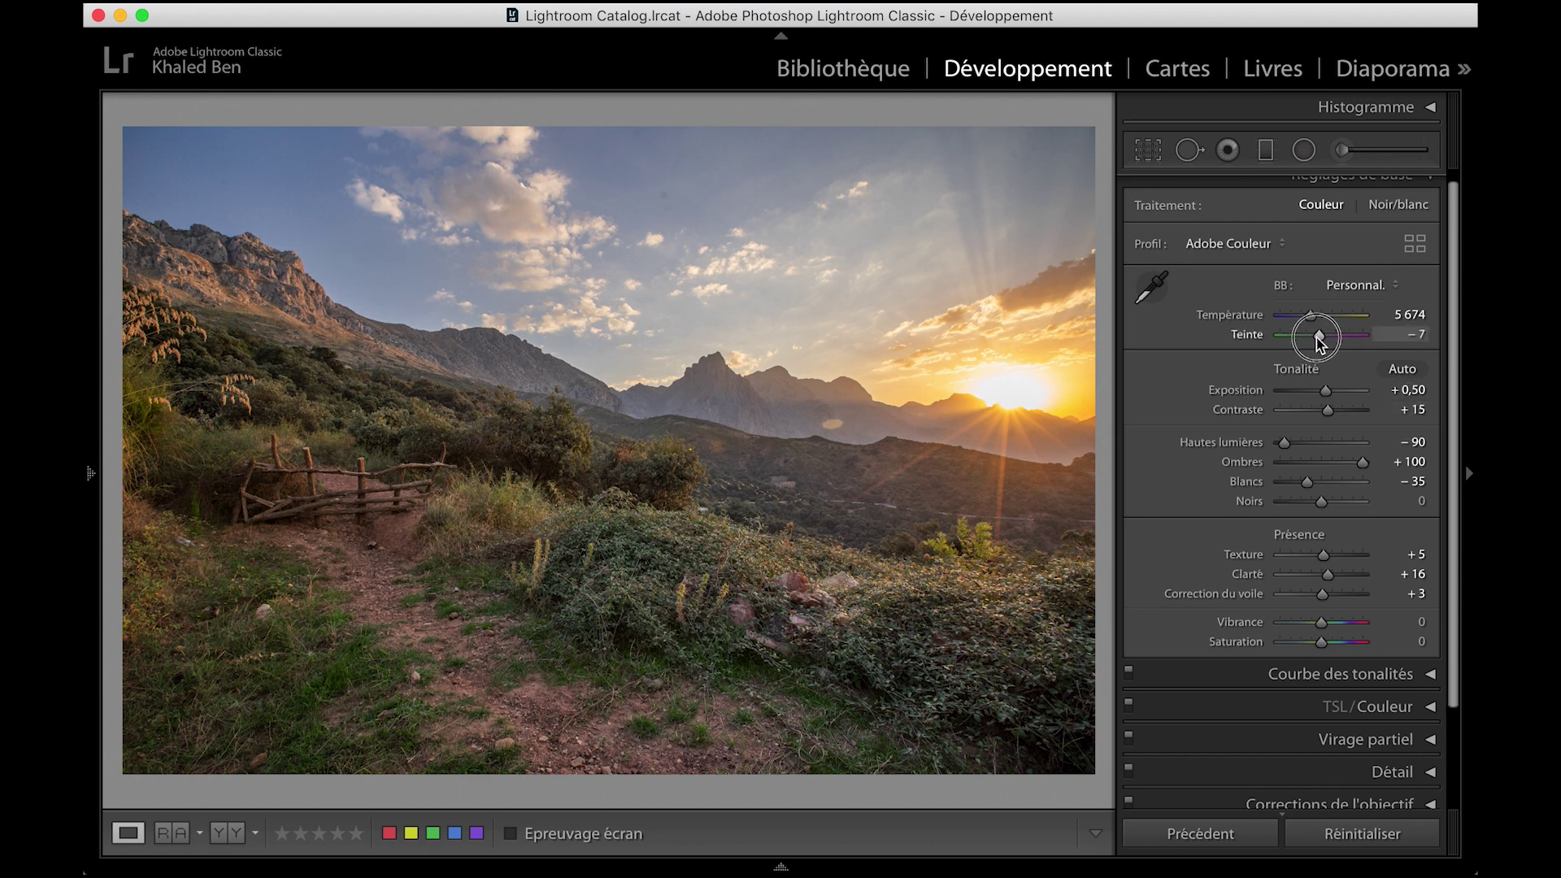
{"action": "left_click_drag", "start_coordinate": [1316, 338], "coordinate": [1309, 340]}
{"action": "left_click_drag", "start_coordinate": [1310, 338], "coordinate": [1317, 340]}
{"action": "key", "text": "backslash"}
{"action": "key", "text": "backslash"}
{"action": "key", "text": "backslash"}
{"action": "key", "text": "backslash"}
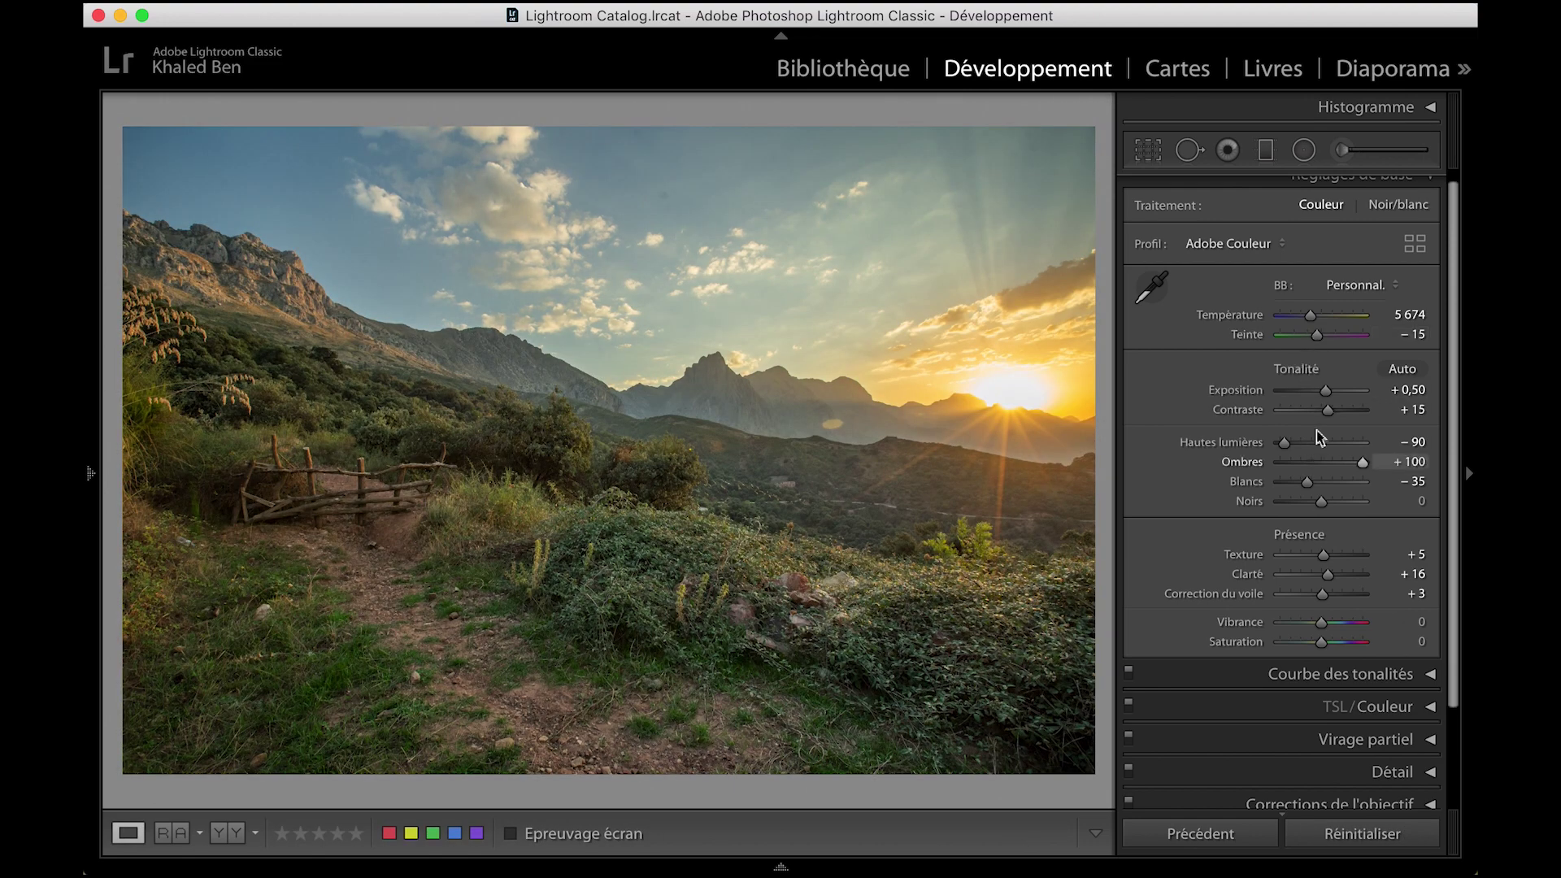
Test Saturation at +100, −42 and −100, then reset it to 0.
{"action": "scroll", "coordinate": [1325, 244], "scroll_direction": "down", "scroll_amount": 1}
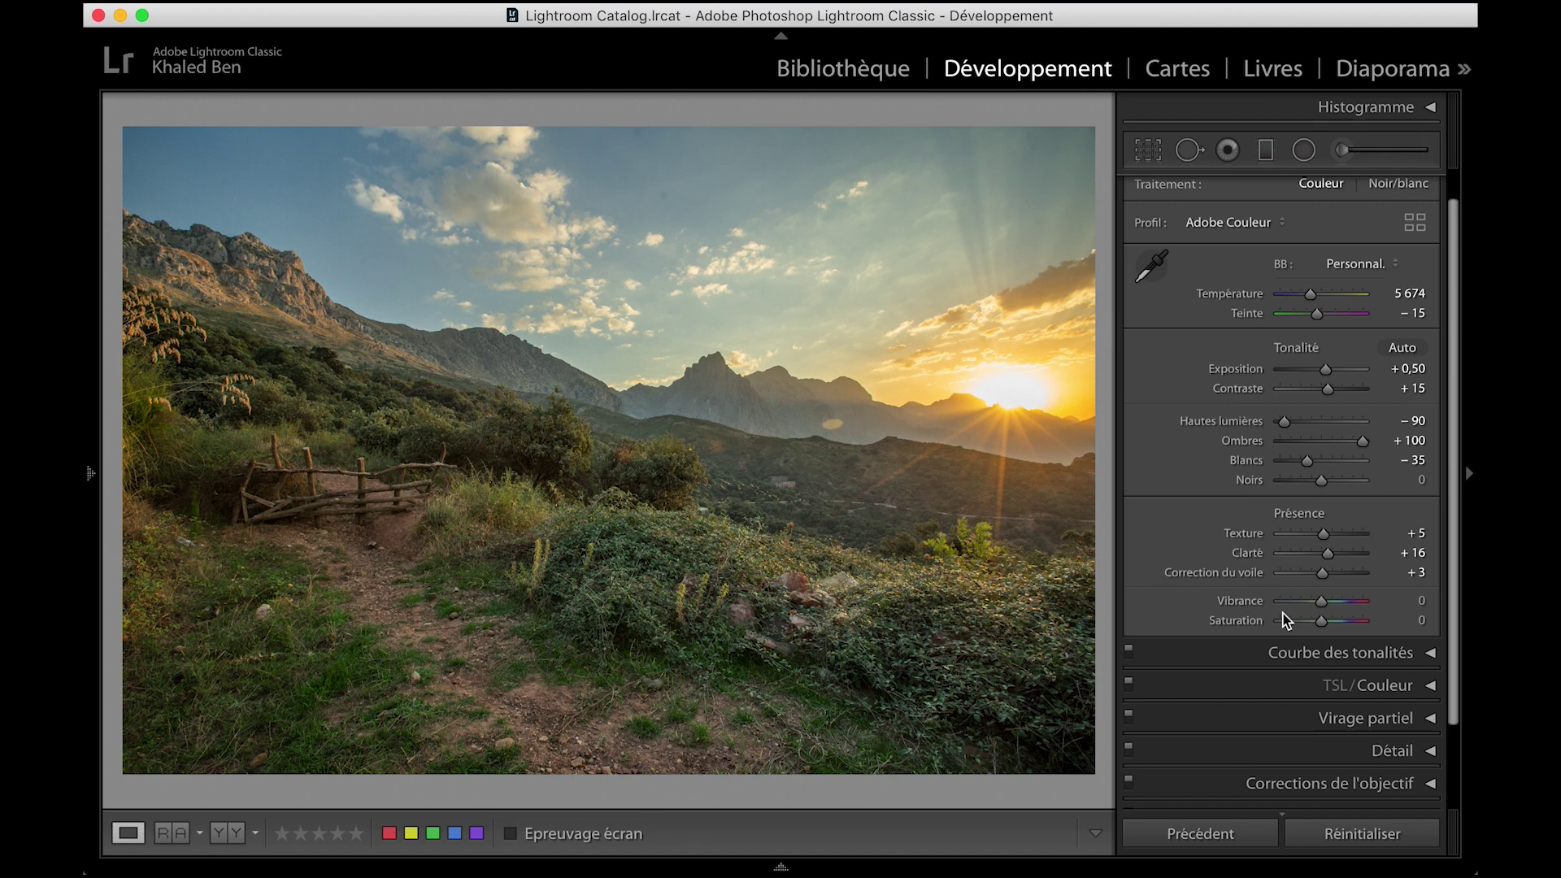
{"action": "left_click_drag", "start_coordinate": [1322, 620], "coordinate": [1447, 621]}
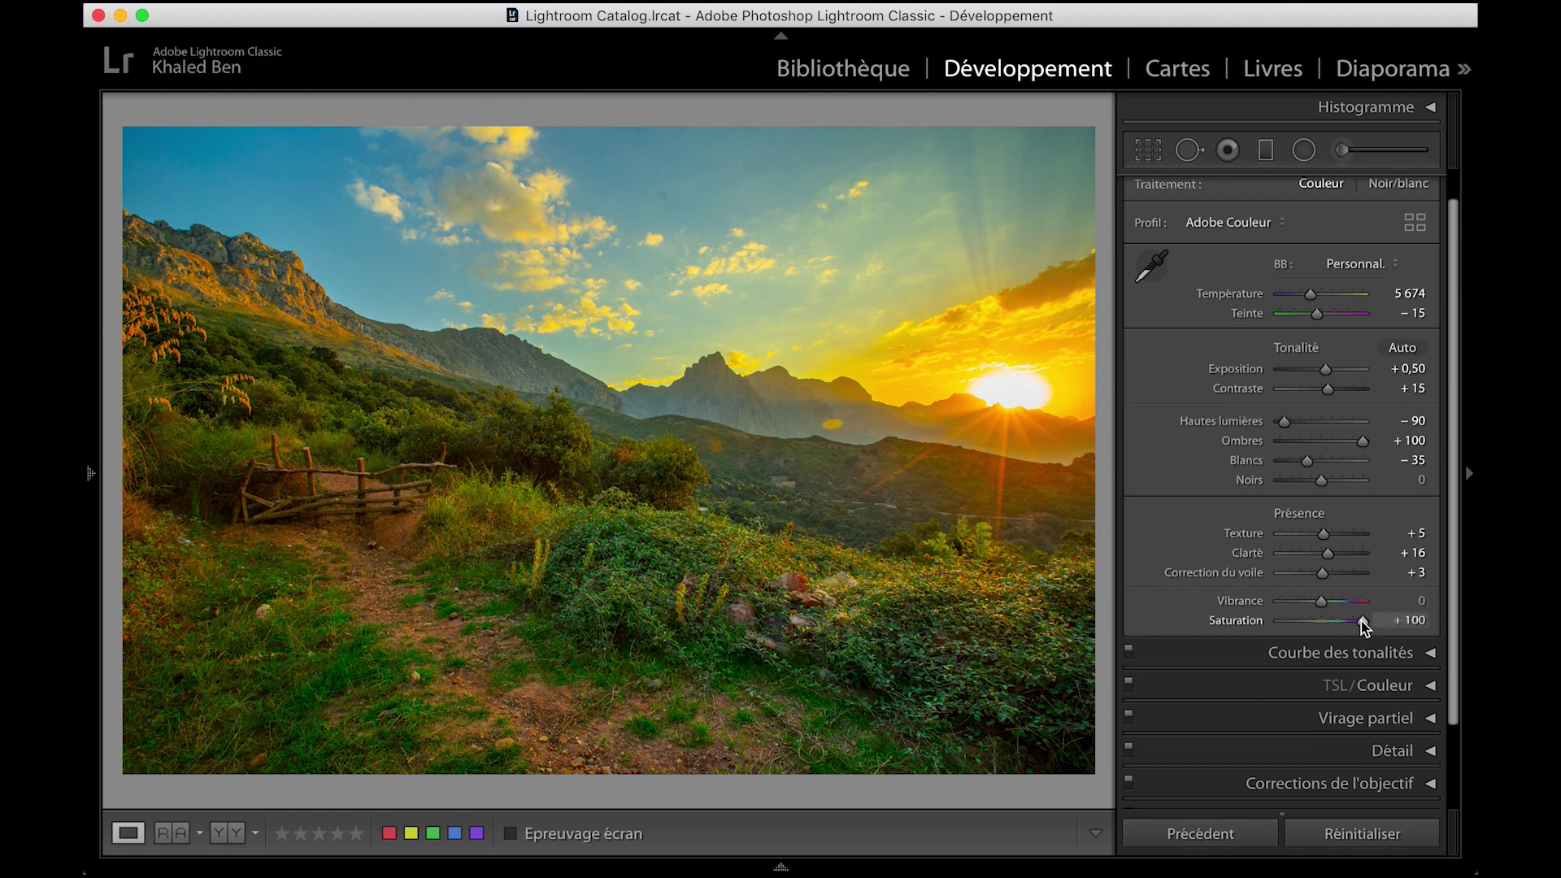
{"action": "left_click_drag", "start_coordinate": [1363, 622], "coordinate": [1304, 622]}
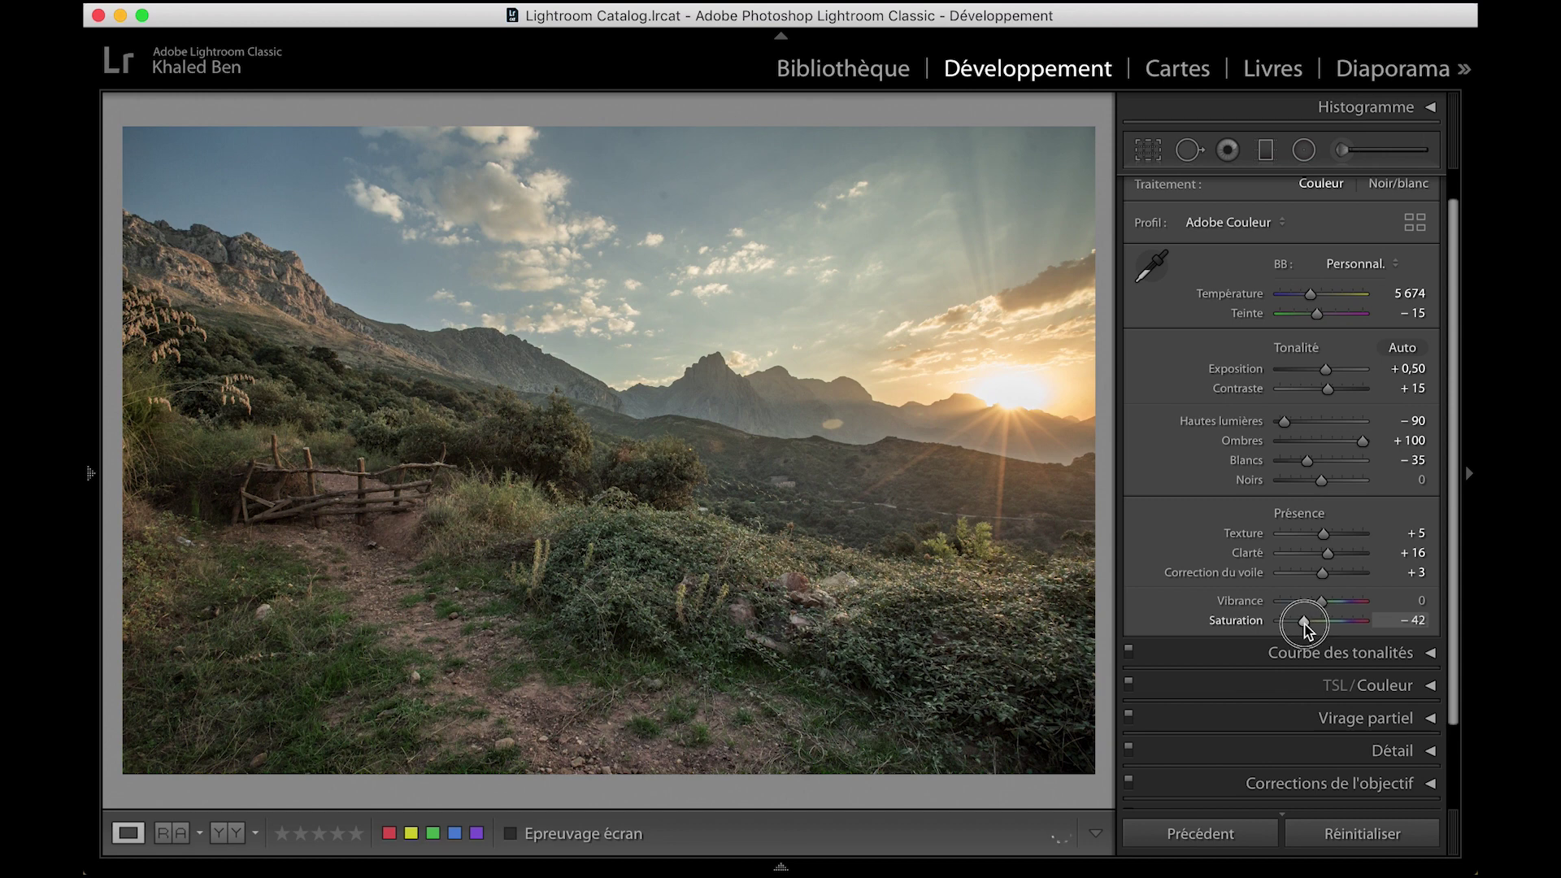
{"action": "left_click_drag", "start_coordinate": [1300, 623], "coordinate": [1195, 631]}
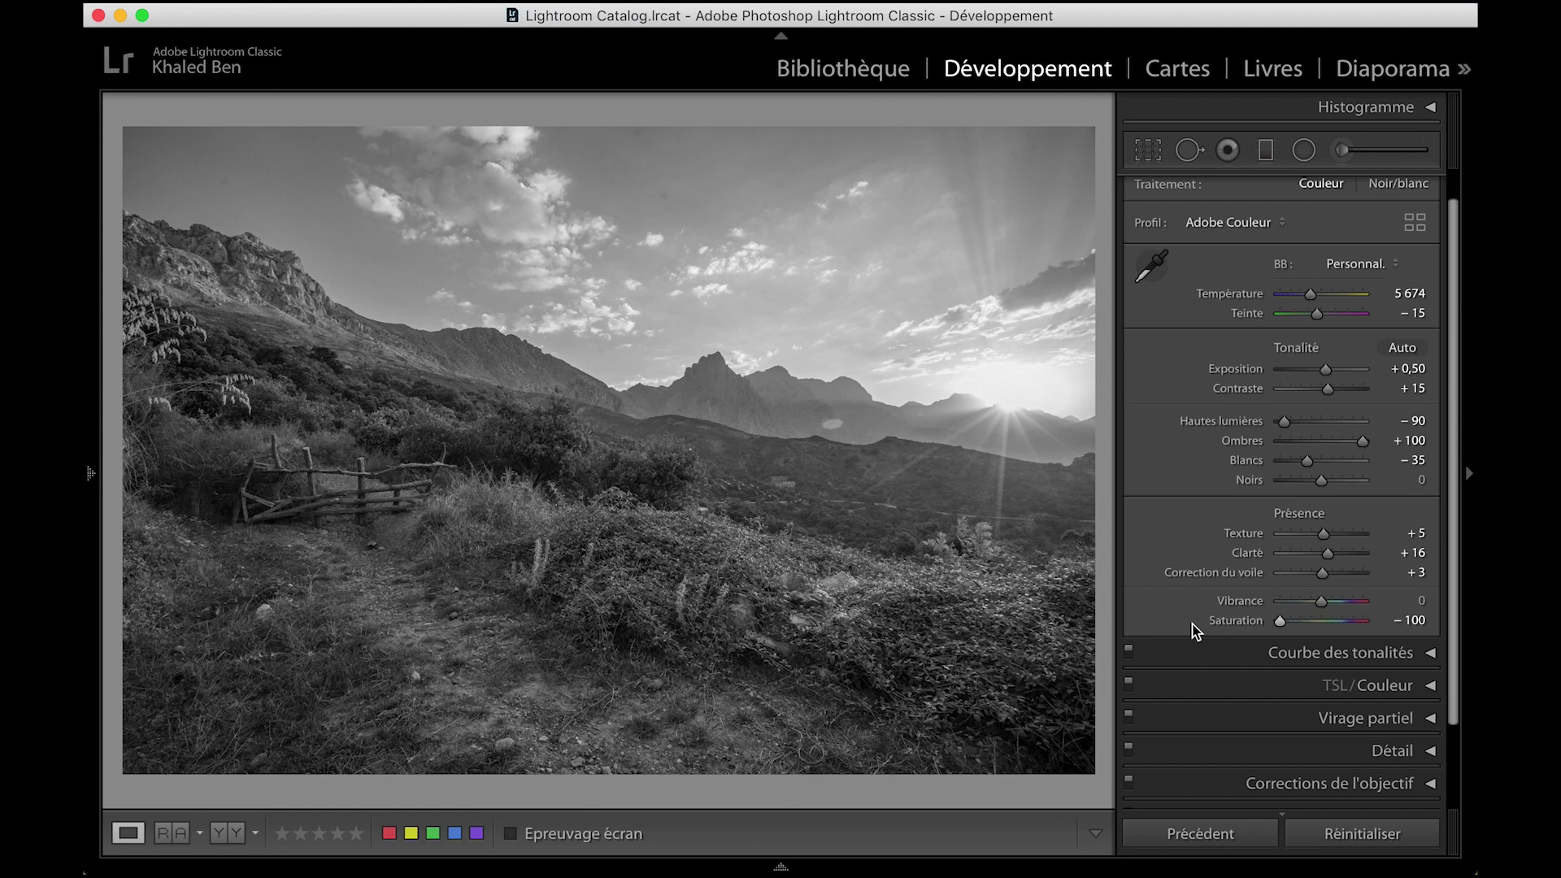
{"action": "double_click", "coordinate": [1301, 619]}
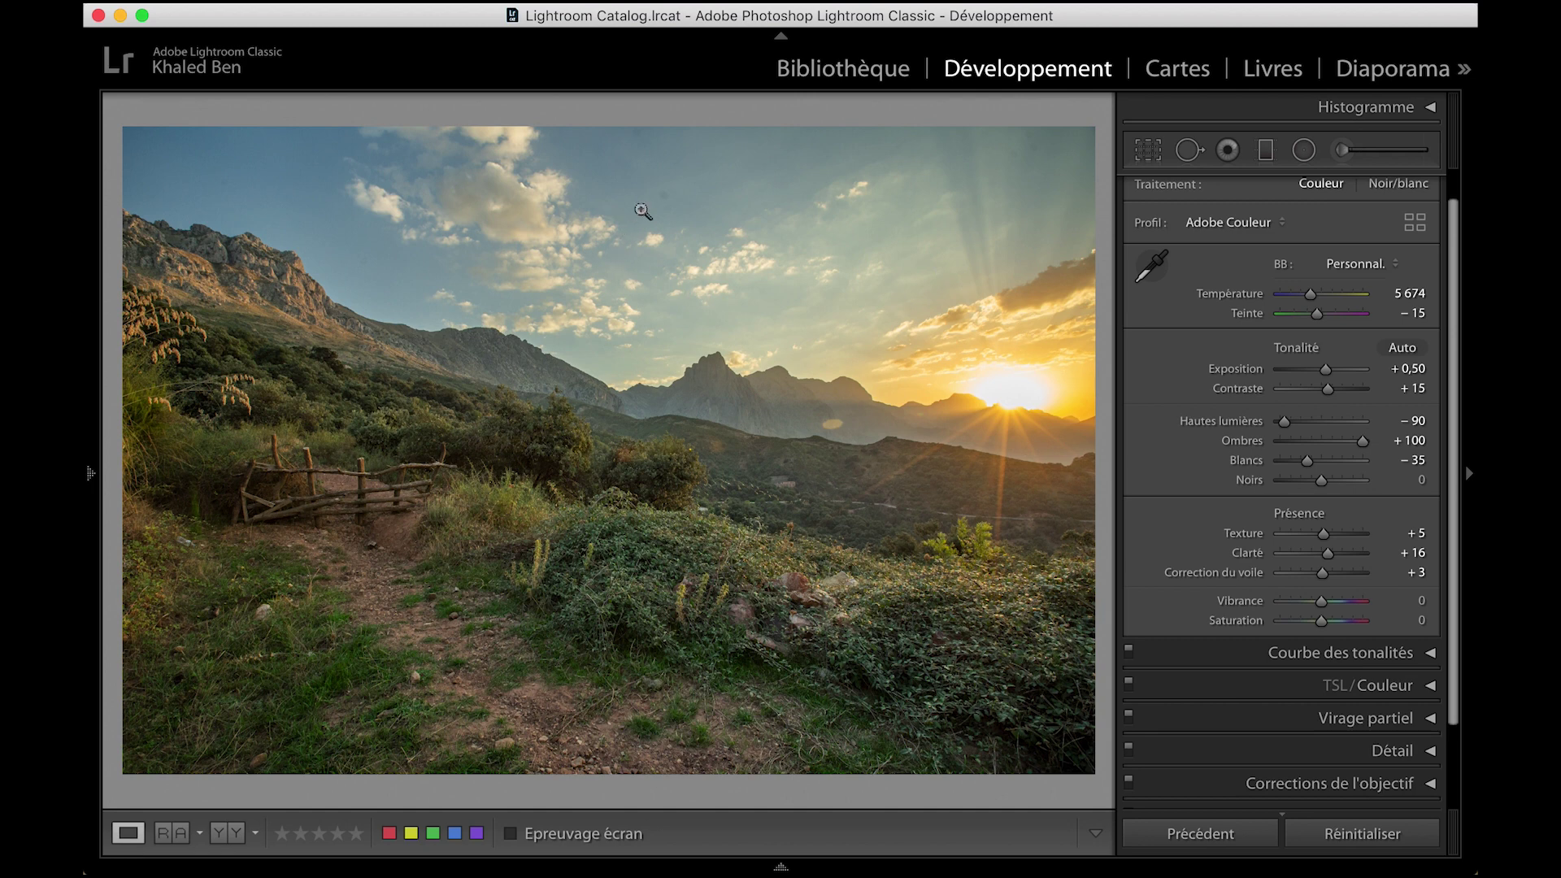
Test Vibrance up and down to −100, then return it to 0.
{"action": "left_click_drag", "start_coordinate": [1321, 601], "coordinate": [1342, 600]}
{"action": "mouse_move", "coordinate": [1341, 599]}
{"action": "left_mouse_down"}
{"action": "mouse_move", "coordinate": [1356, 603]}
{"action": "mouse_move", "coordinate": [1309, 603]}
{"action": "left_mouse_up"}
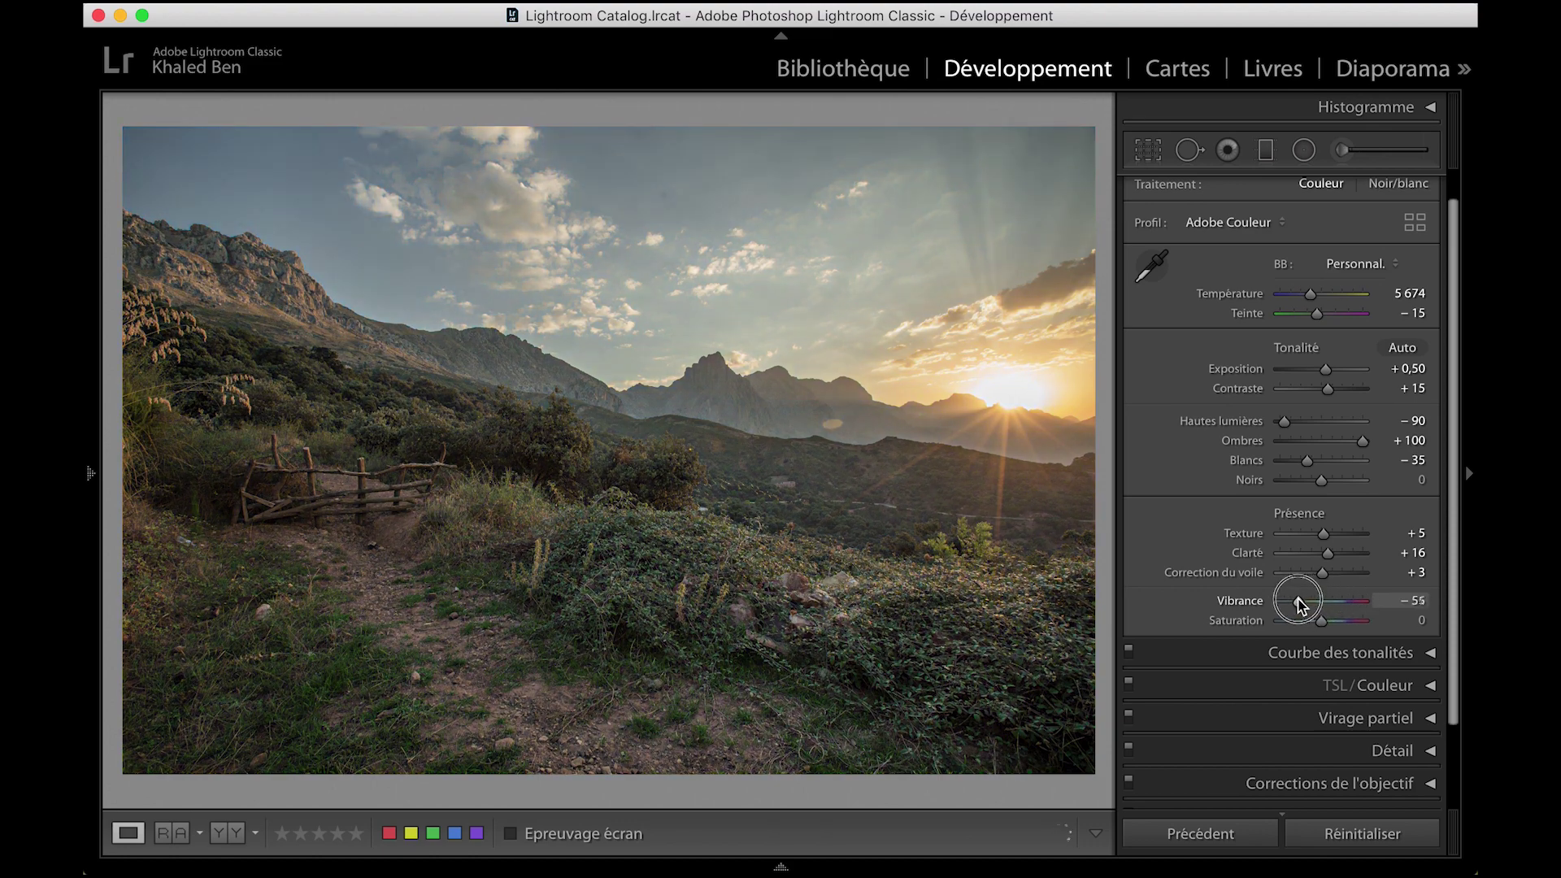
{"action": "left_click_drag", "start_coordinate": [1309, 603], "coordinate": [1279, 603]}
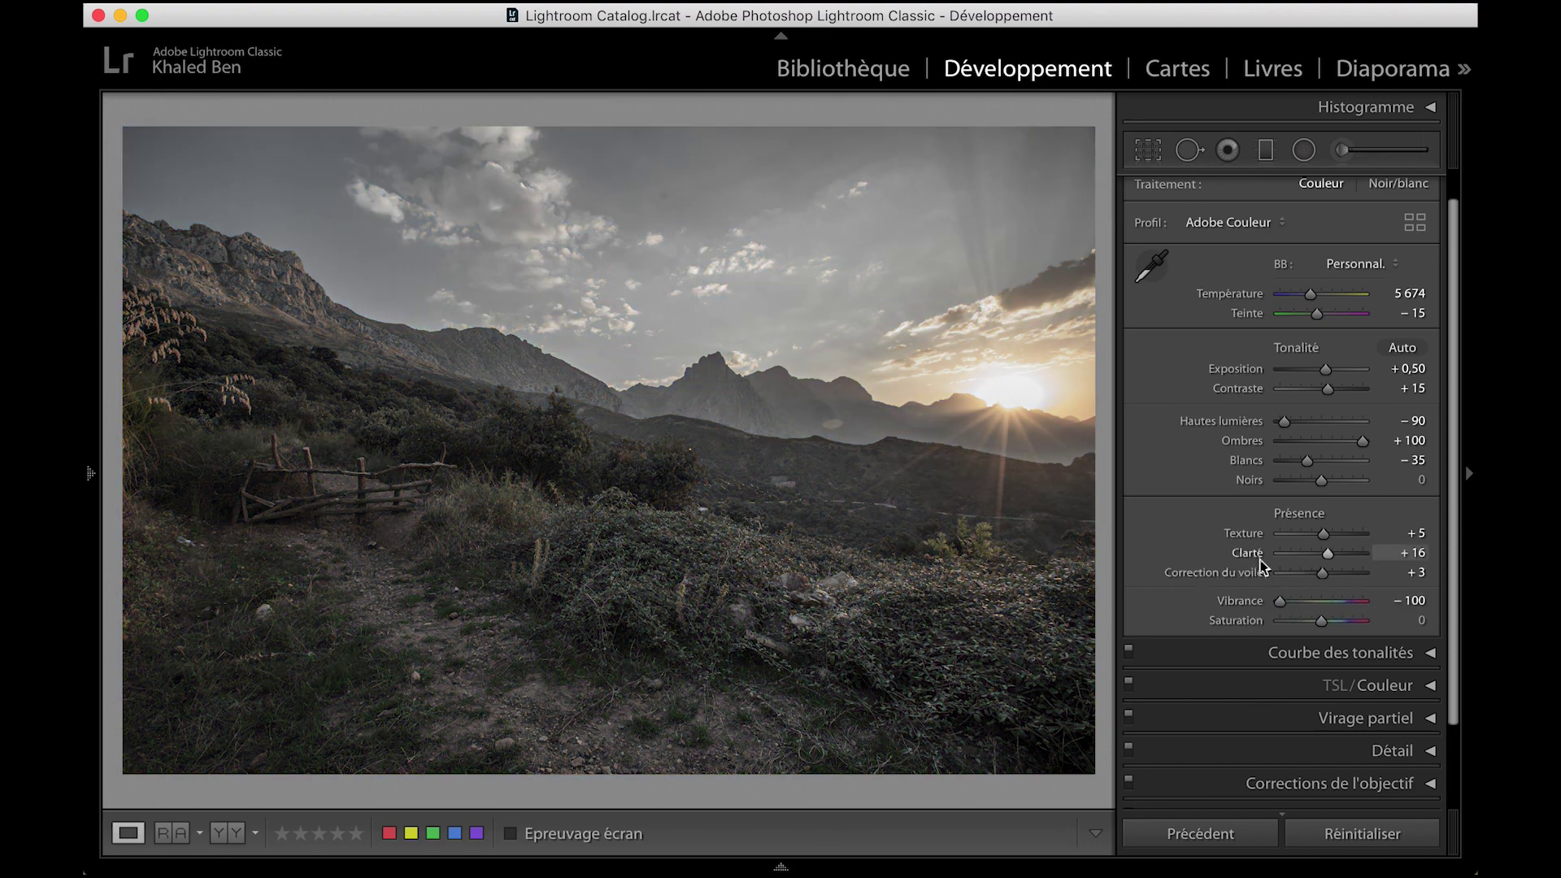
{"action": "left_click", "coordinate": [1281, 608]}
{"action": "left_click_drag", "start_coordinate": [1293, 612], "coordinate": [1274, 611]}
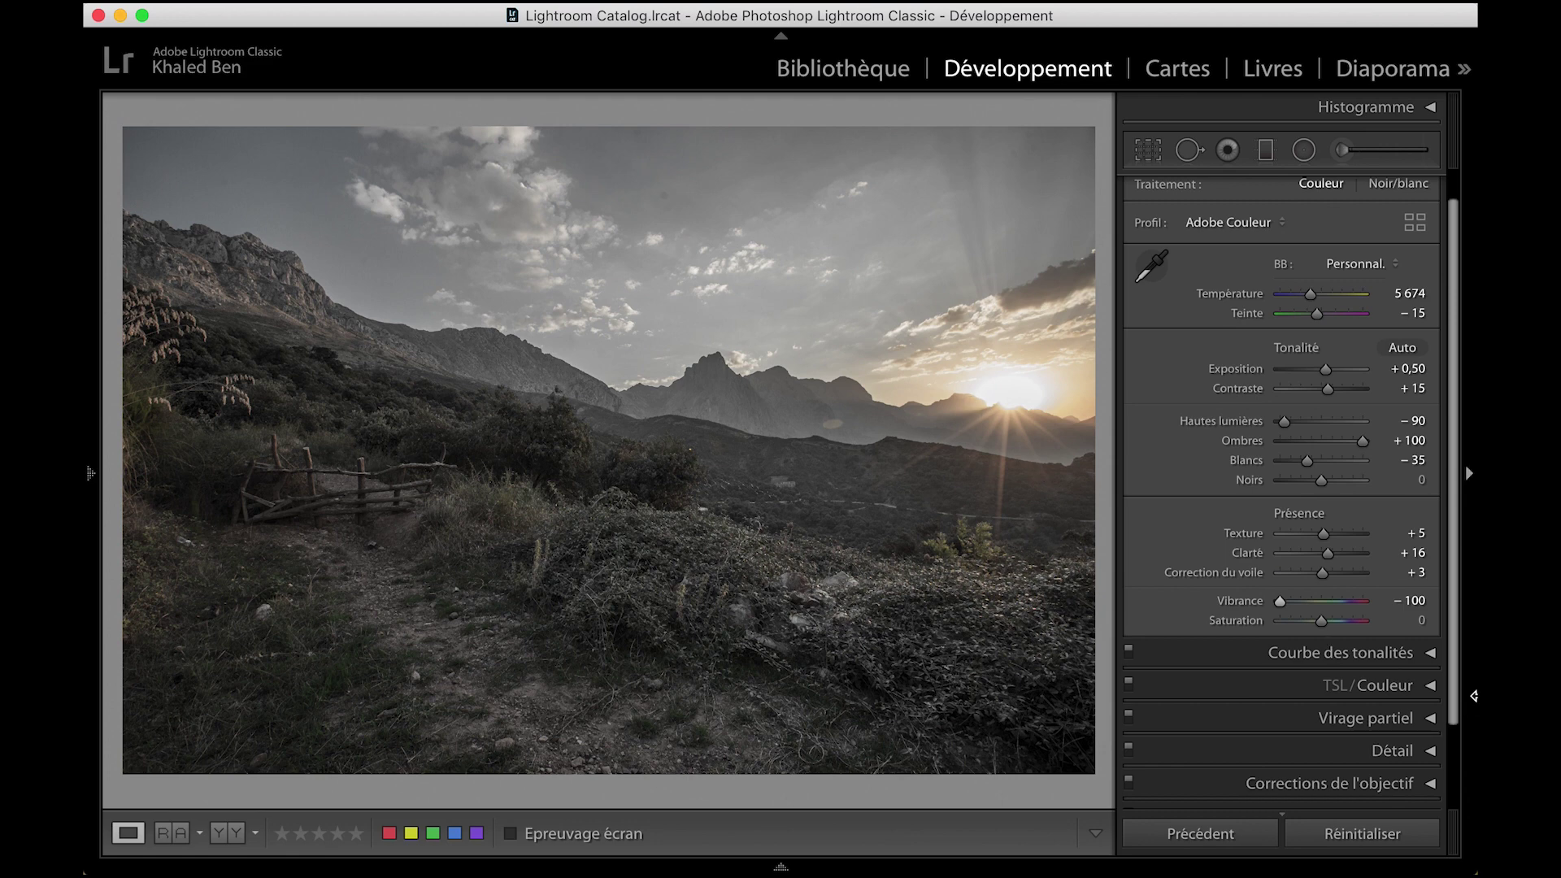
{"action": "left_click_drag", "start_coordinate": [1285, 603], "coordinate": [1322, 606]}
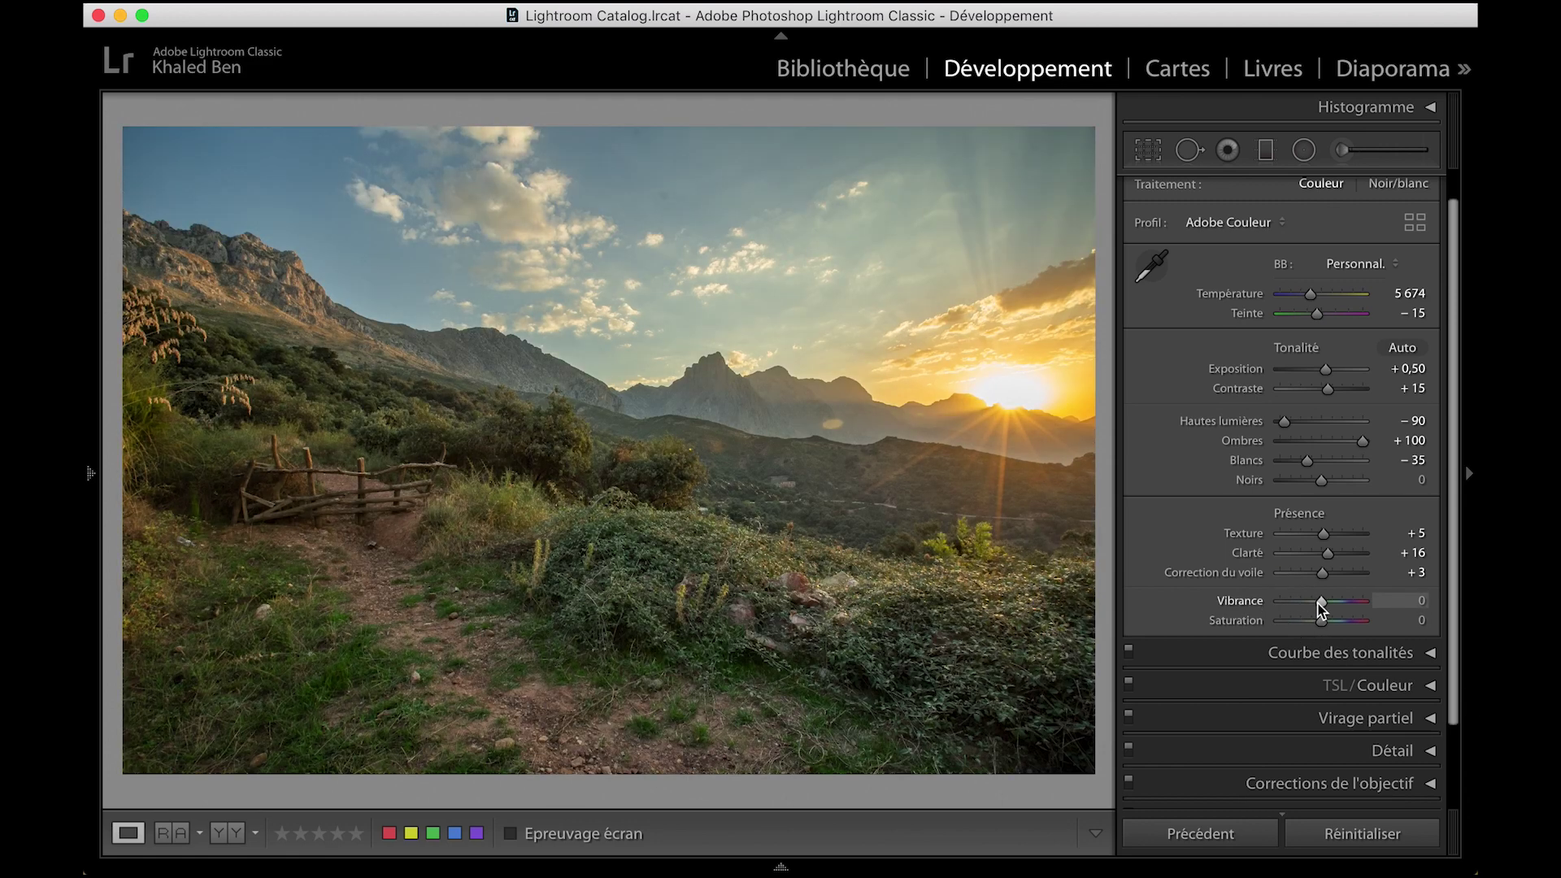
Set Vibrance to +14 and Saturation to +37, and cool Température slightly.
{"action": "left_click_drag", "start_coordinate": [1321, 605], "coordinate": [1336, 605]}
{"action": "left_click_drag", "start_coordinate": [1337, 612], "coordinate": [1340, 610]}
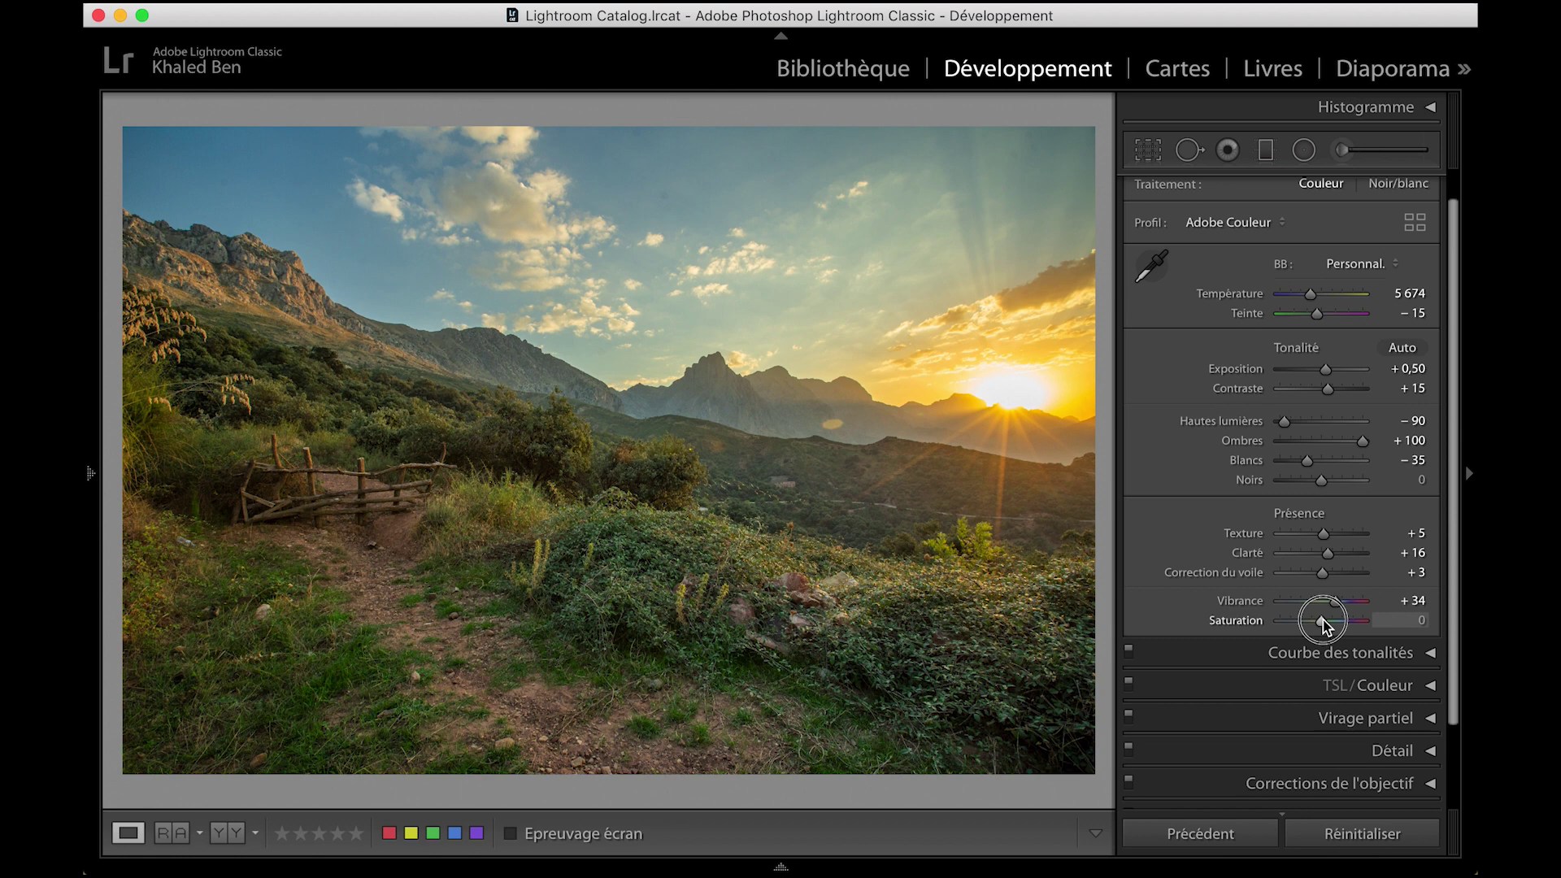
{"action": "mouse_move", "coordinate": [1323, 624]}
{"action": "left_mouse_down"}
{"action": "mouse_move", "coordinate": [1337, 626]}
{"action": "mouse_move", "coordinate": [1329, 610]}
{"action": "left_mouse_up"}
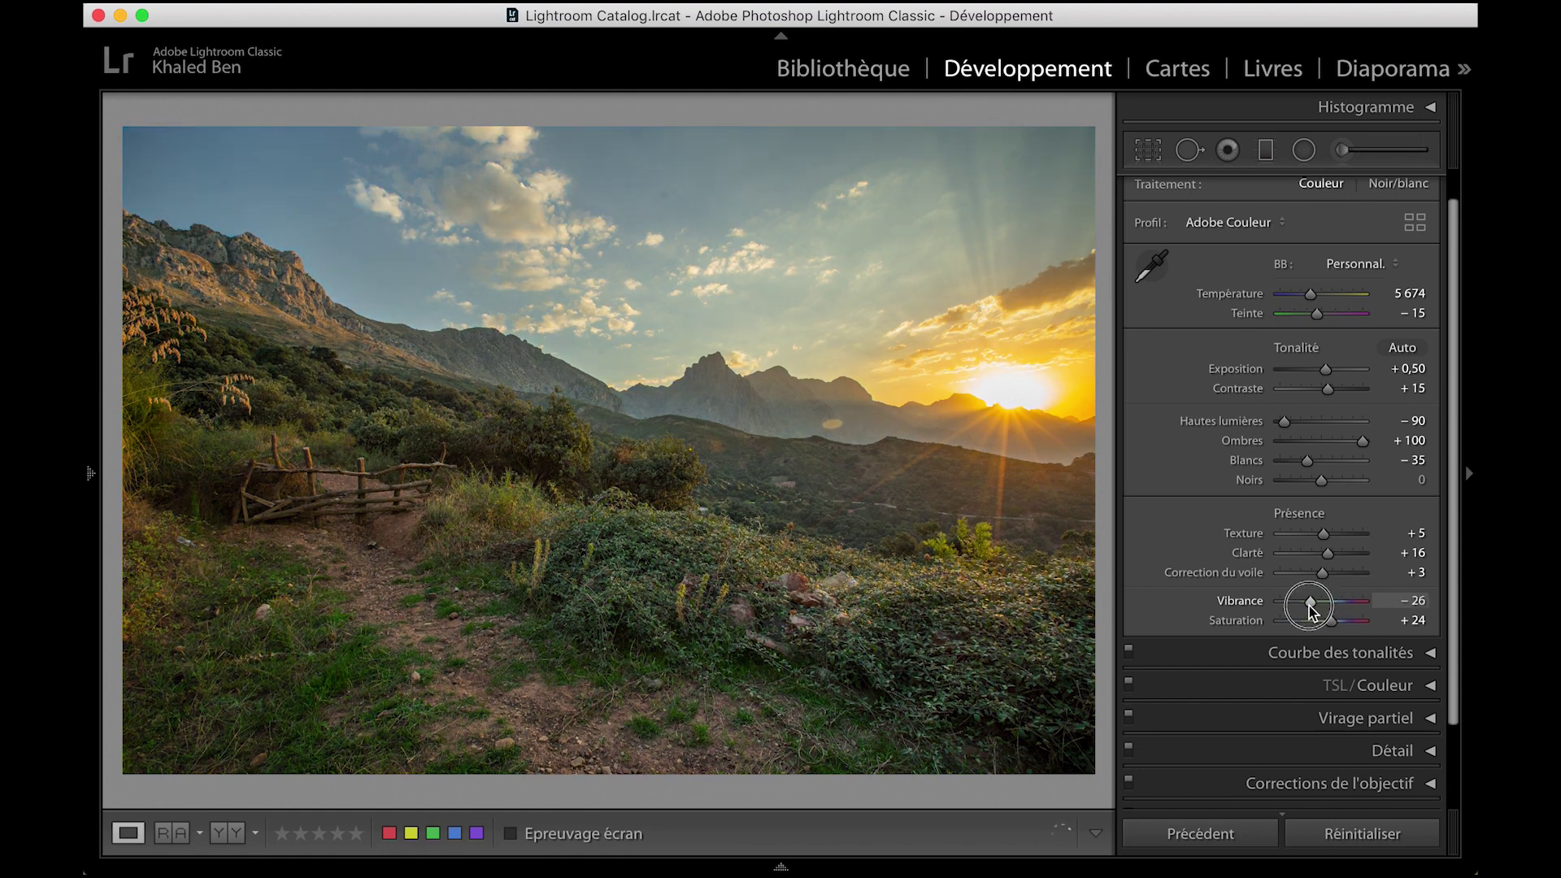
{"action": "left_click_drag", "start_coordinate": [1328, 603], "coordinate": [1336, 622]}
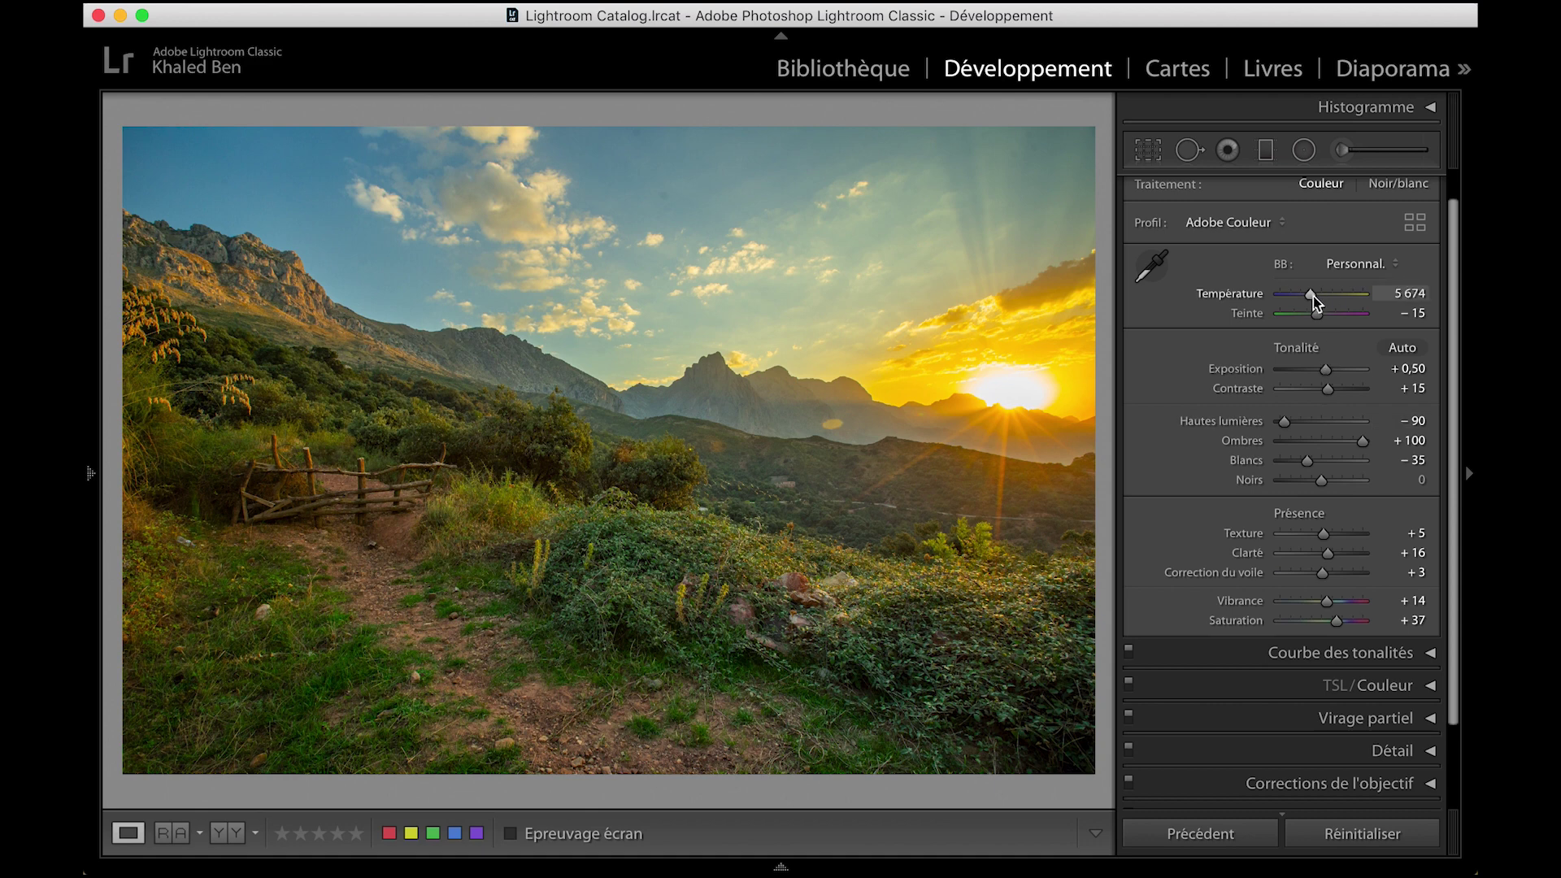
{"action": "left_click_drag", "start_coordinate": [1313, 296], "coordinate": [1308, 297]}
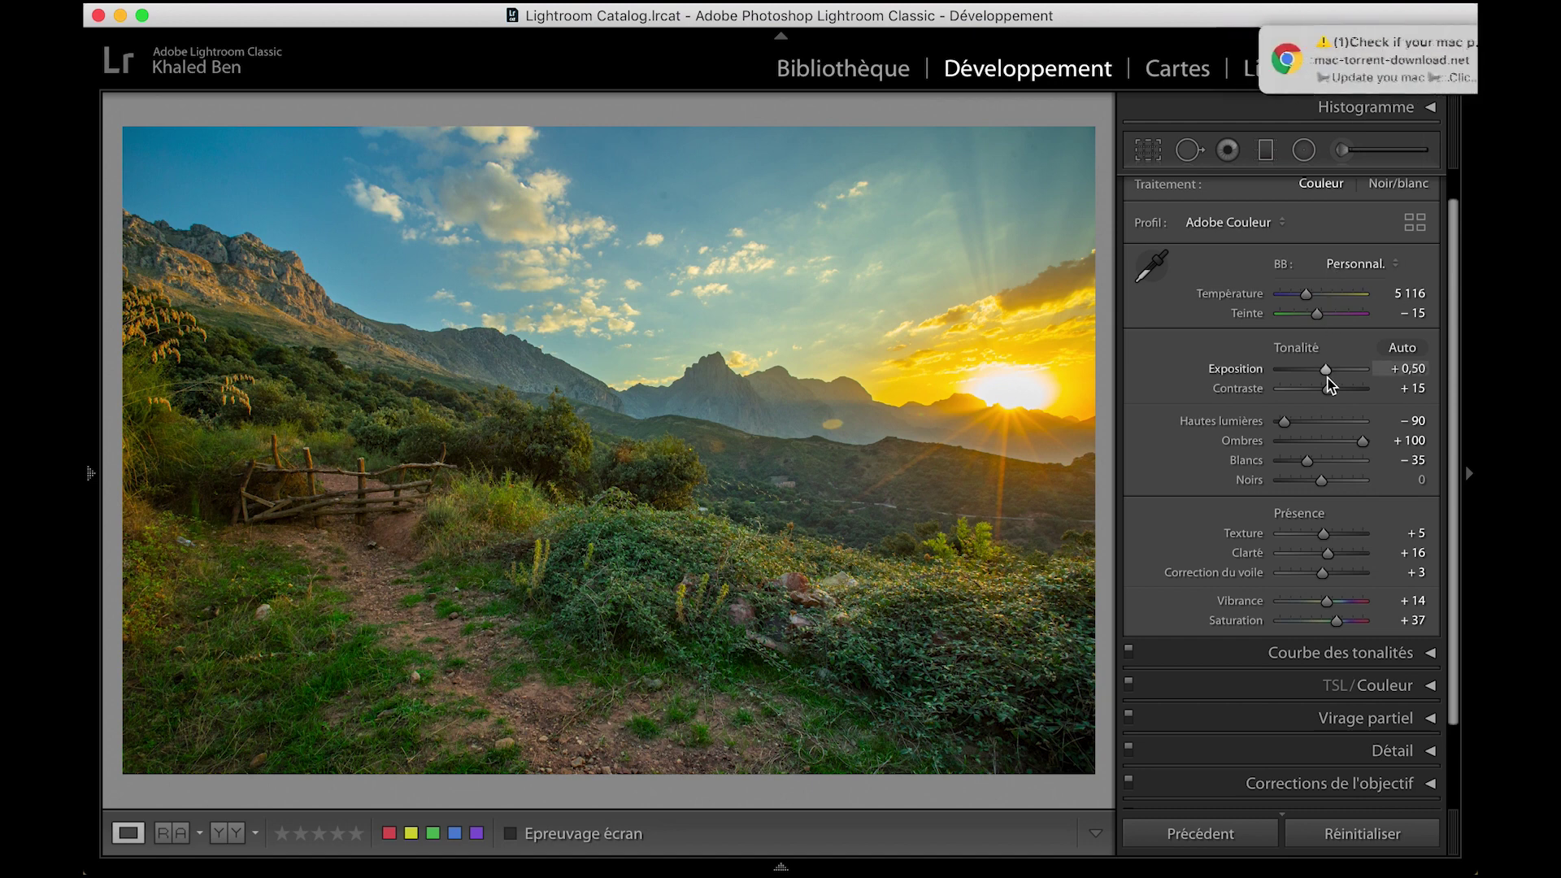
Dismiss the browser notification, then set Hautes lumières −100, Exposition +0,55 and Blancs −71.
{"action": "left_click", "coordinate": [1406, 49]}
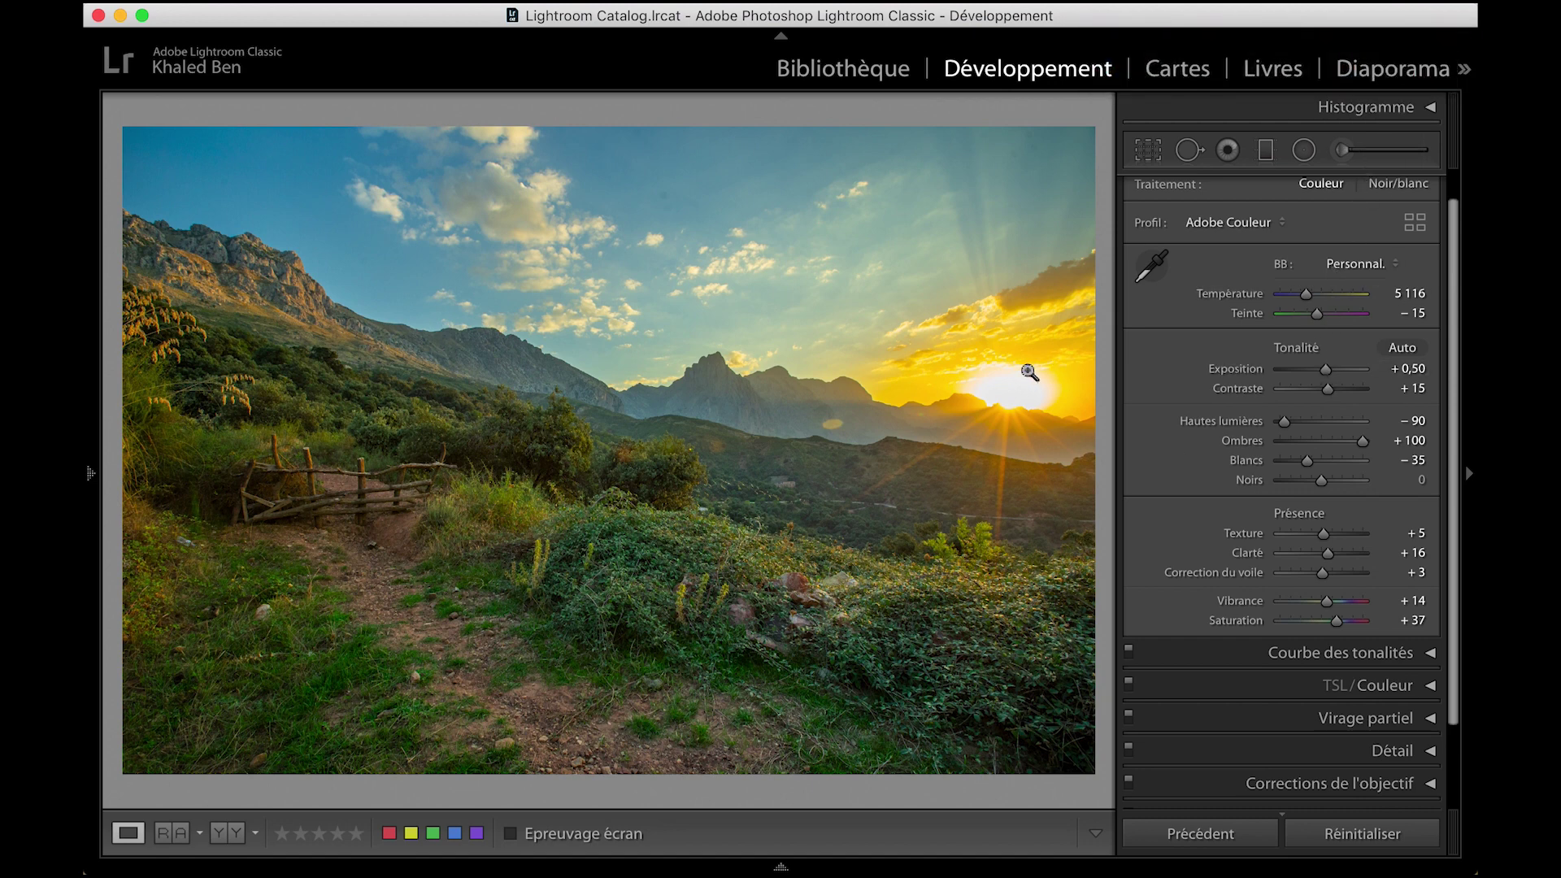
{"action": "left_click_drag", "start_coordinate": [1284, 422], "coordinate": [1274, 422]}
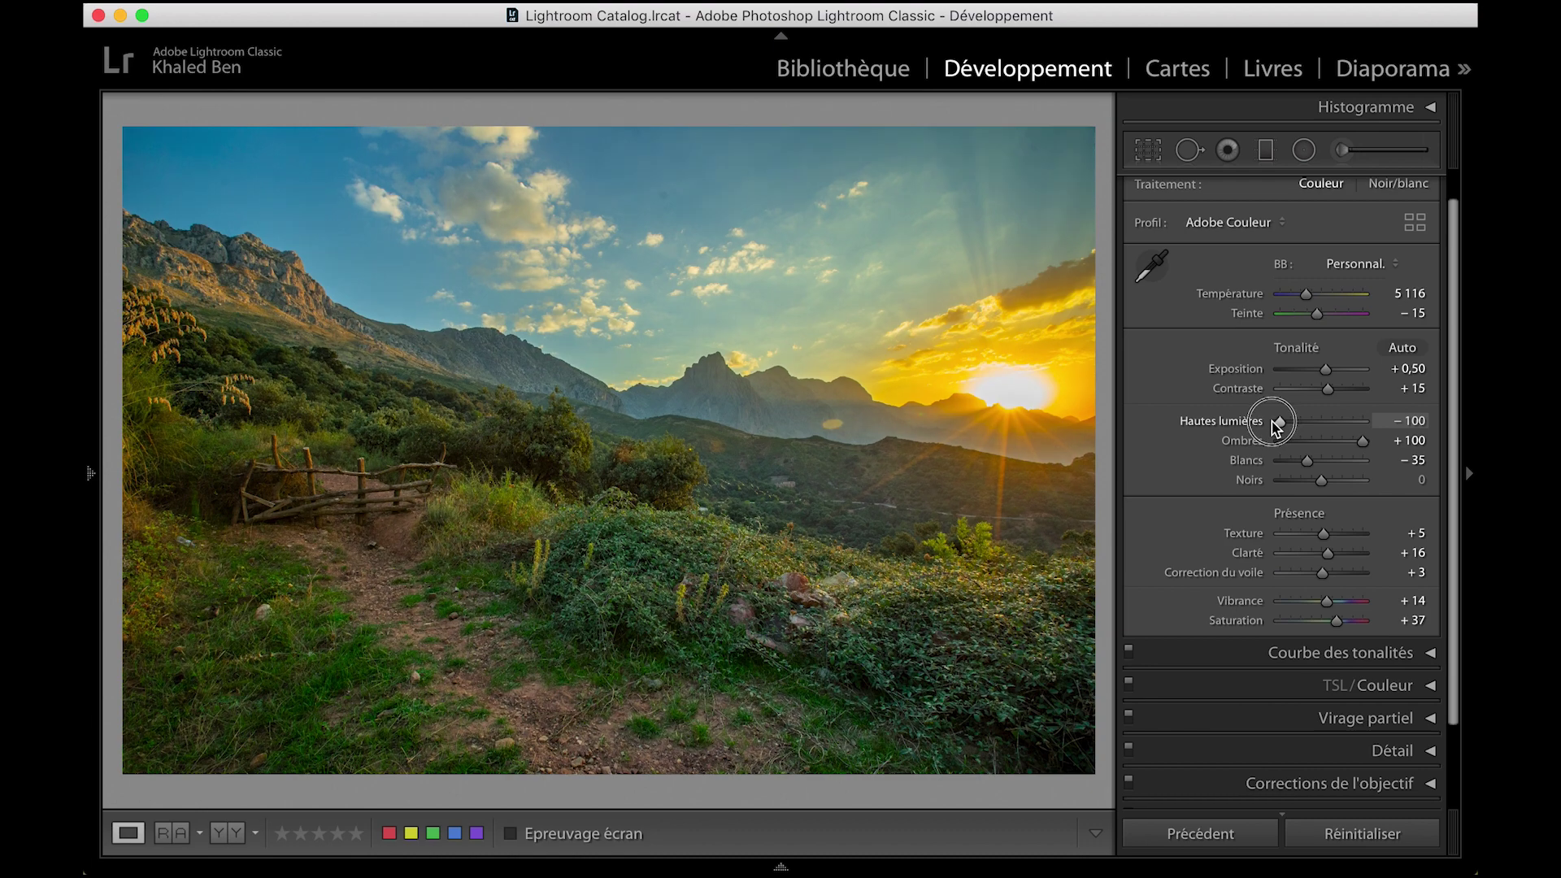
{"action": "left_click_drag", "start_coordinate": [1316, 364], "coordinate": [1326, 370]}
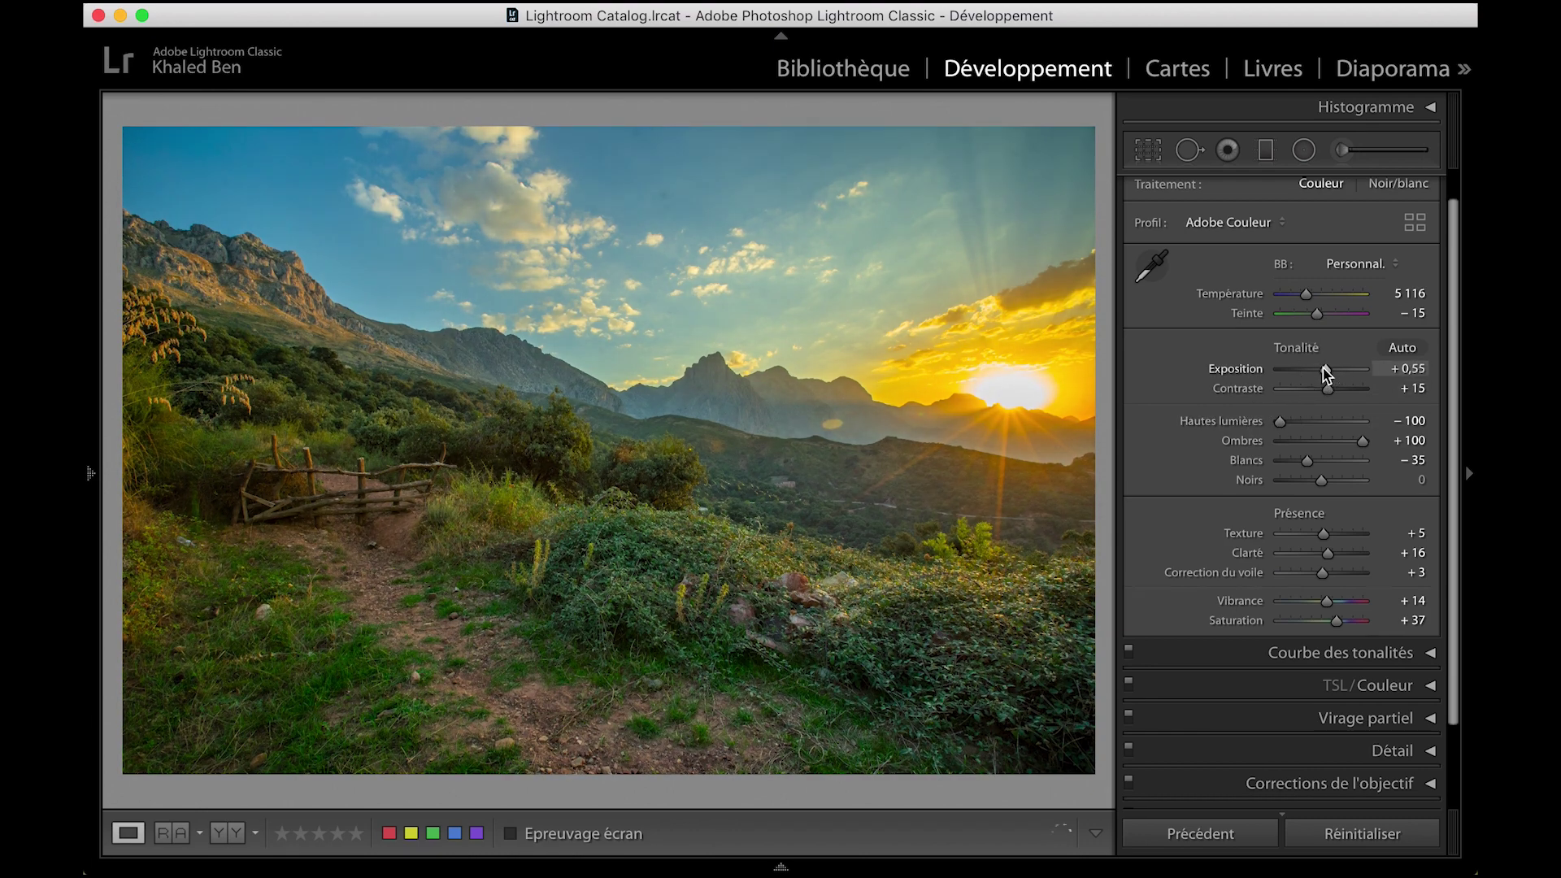
{"action": "mouse_move", "coordinate": [1310, 461]}
{"action": "left_mouse_down"}
{"action": "mouse_move", "coordinate": [1292, 468]}
{"action": "mouse_move", "coordinate": [1341, 492]}
{"action": "left_mouse_up"}
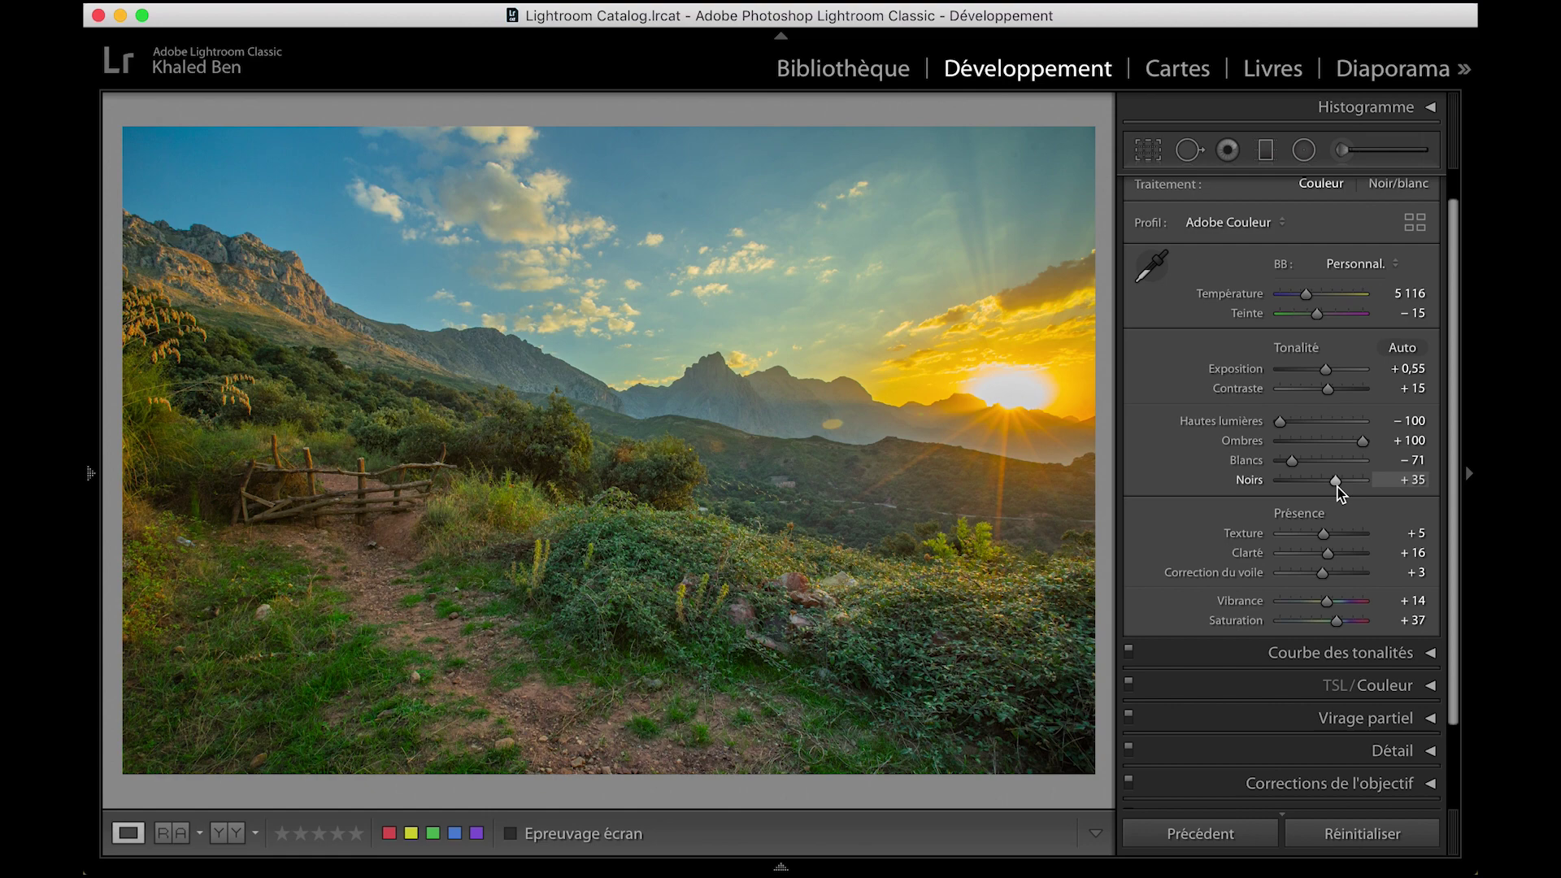
{"action": "left_click", "coordinate": [1470, 474]}
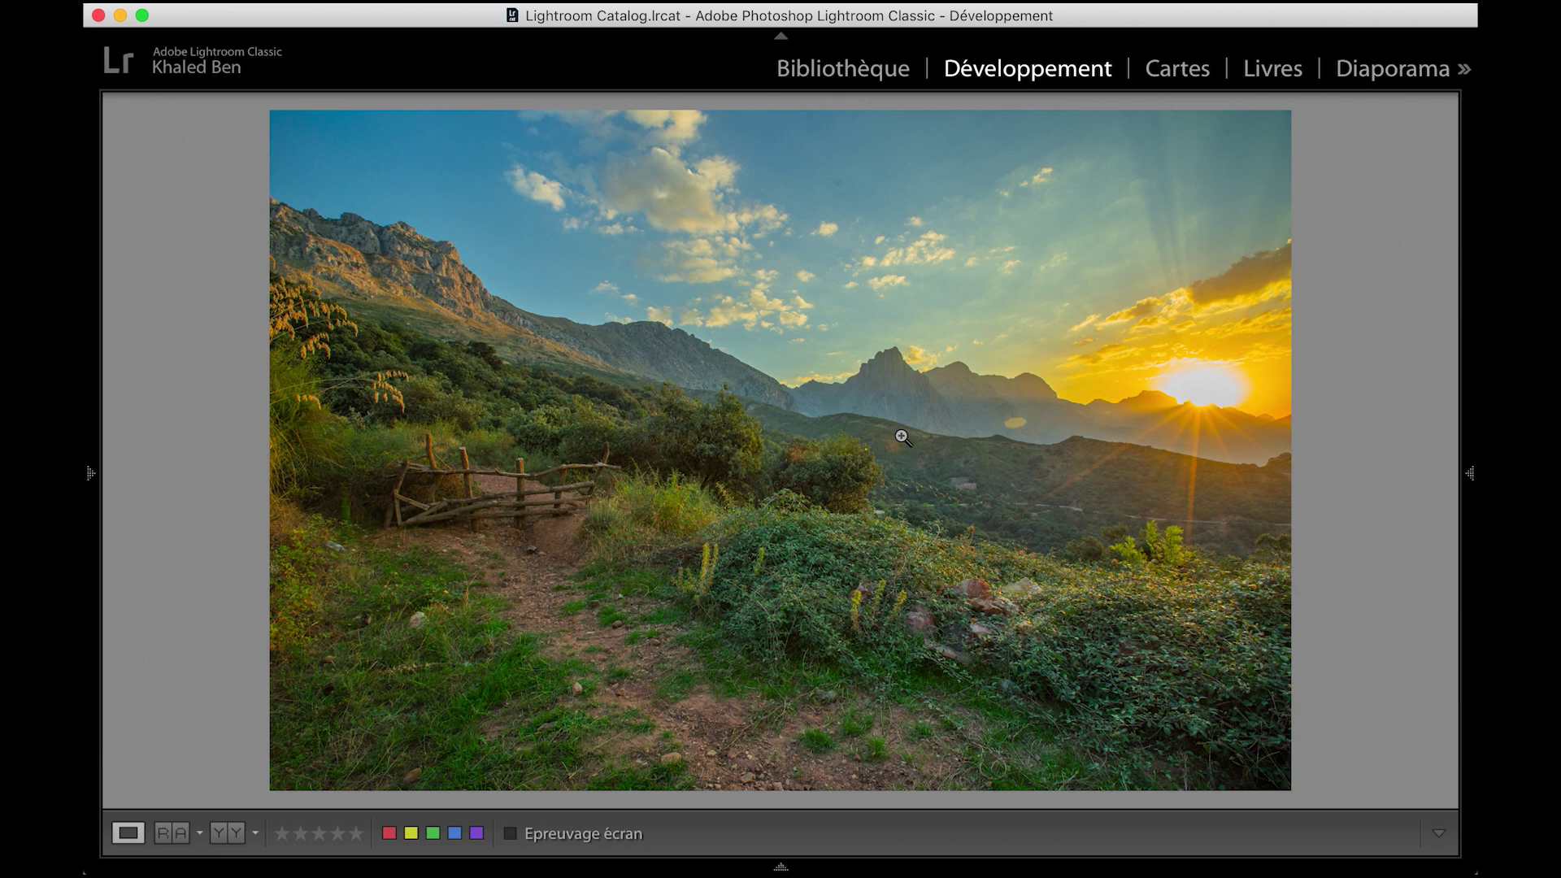
{"action": "key", "text": "backslash"}
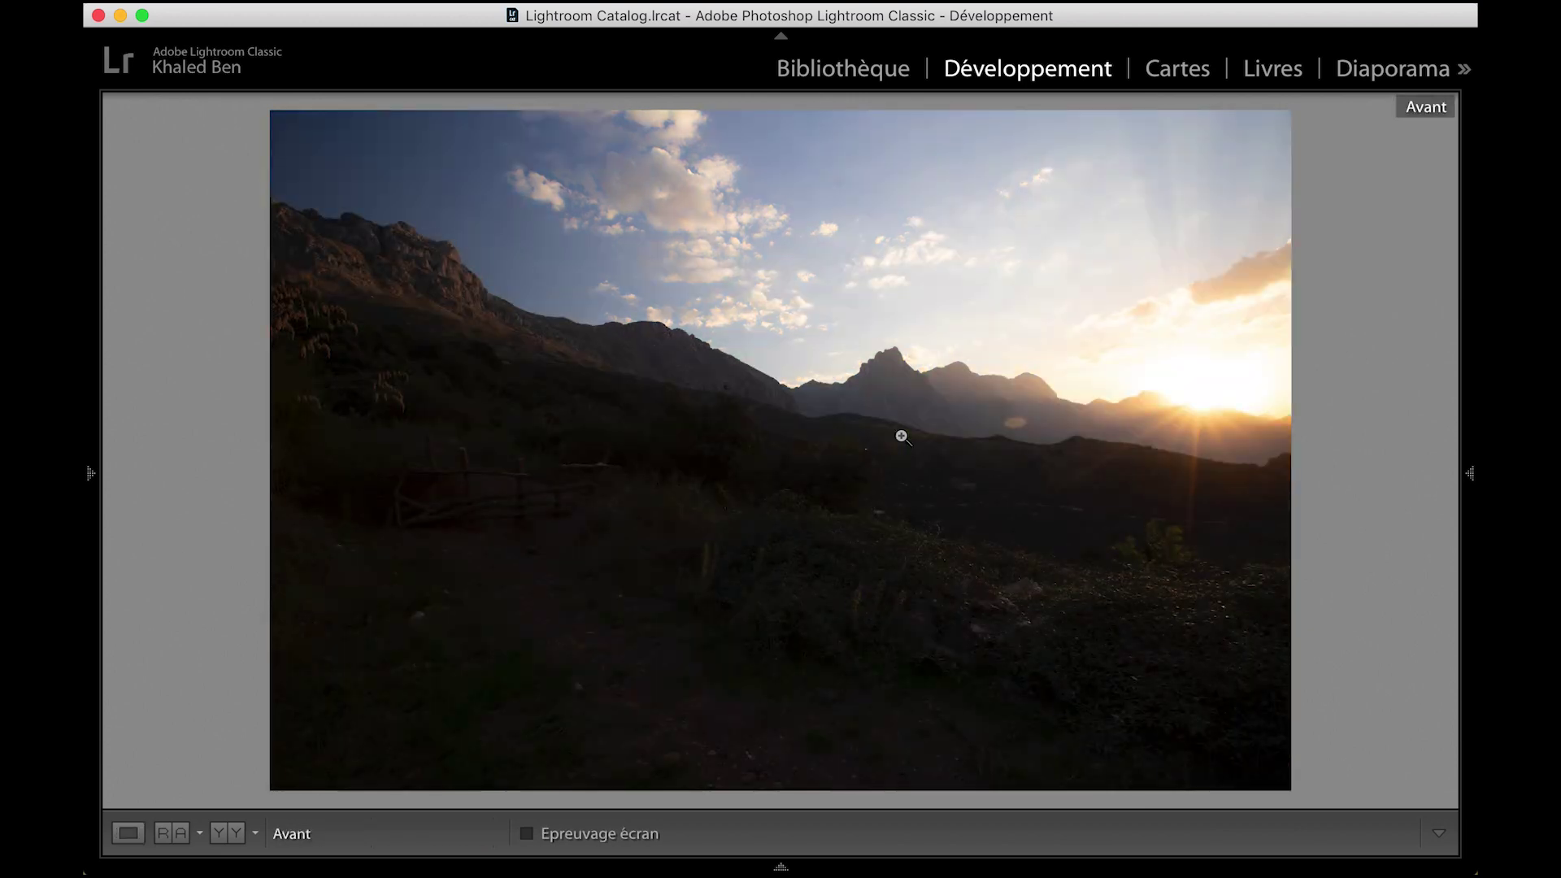
{"action": "key", "text": "backslash"}
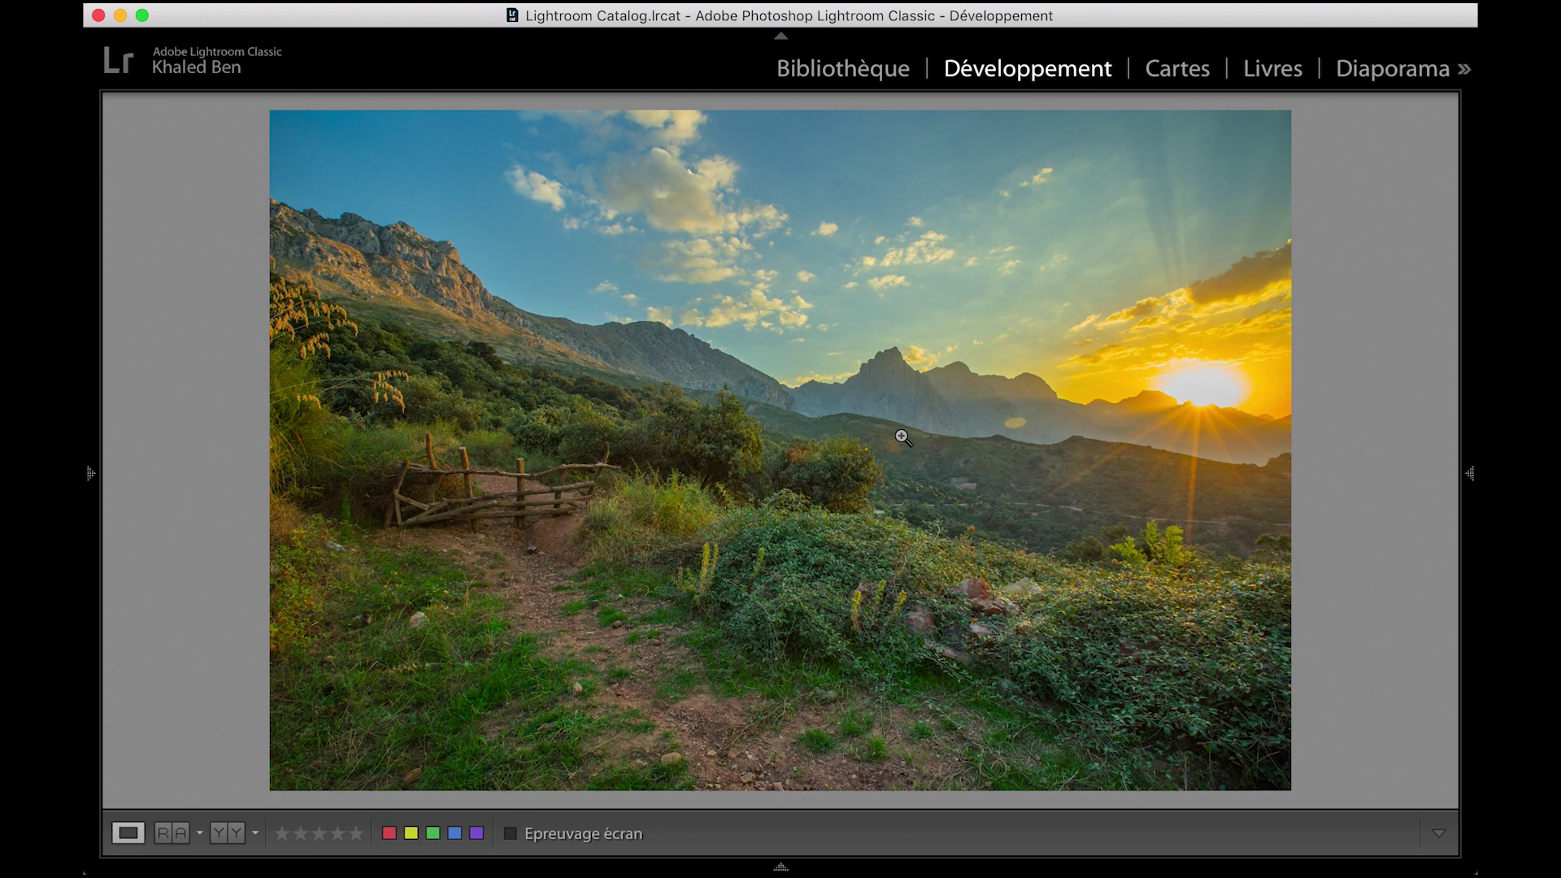
{"action": "left_click", "coordinate": [1474, 435]}
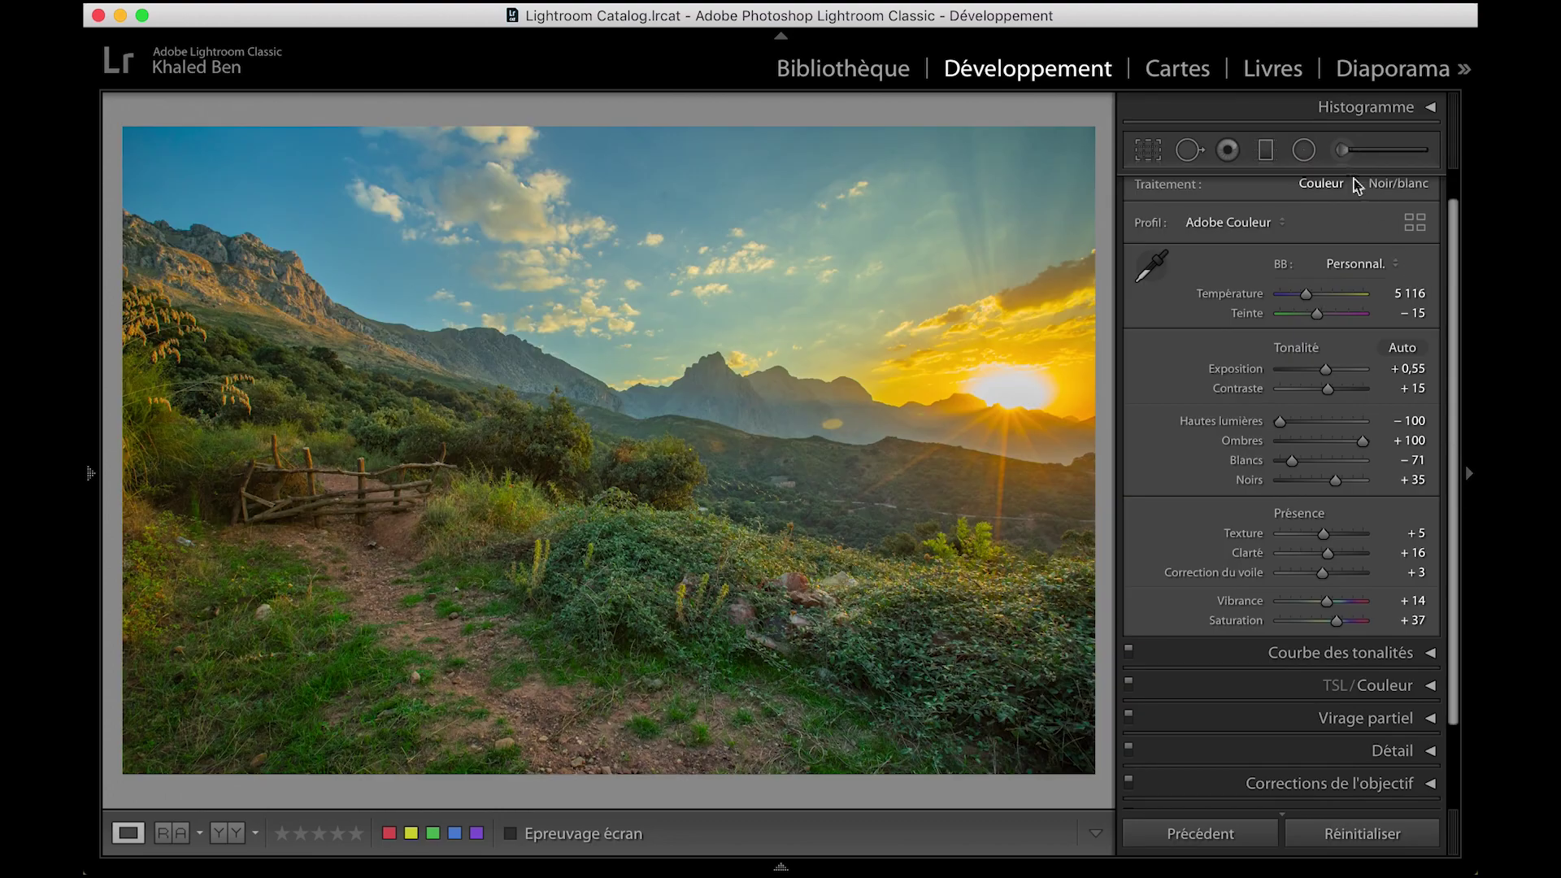
Collapse the Réglages de base section, re-expand it, preview the original, then collapse it again.
{"action": "scroll", "coordinate": [1368, 209], "scroll_direction": "up", "scroll_amount": 1}
{"action": "left_click", "coordinate": [1366, 186]}
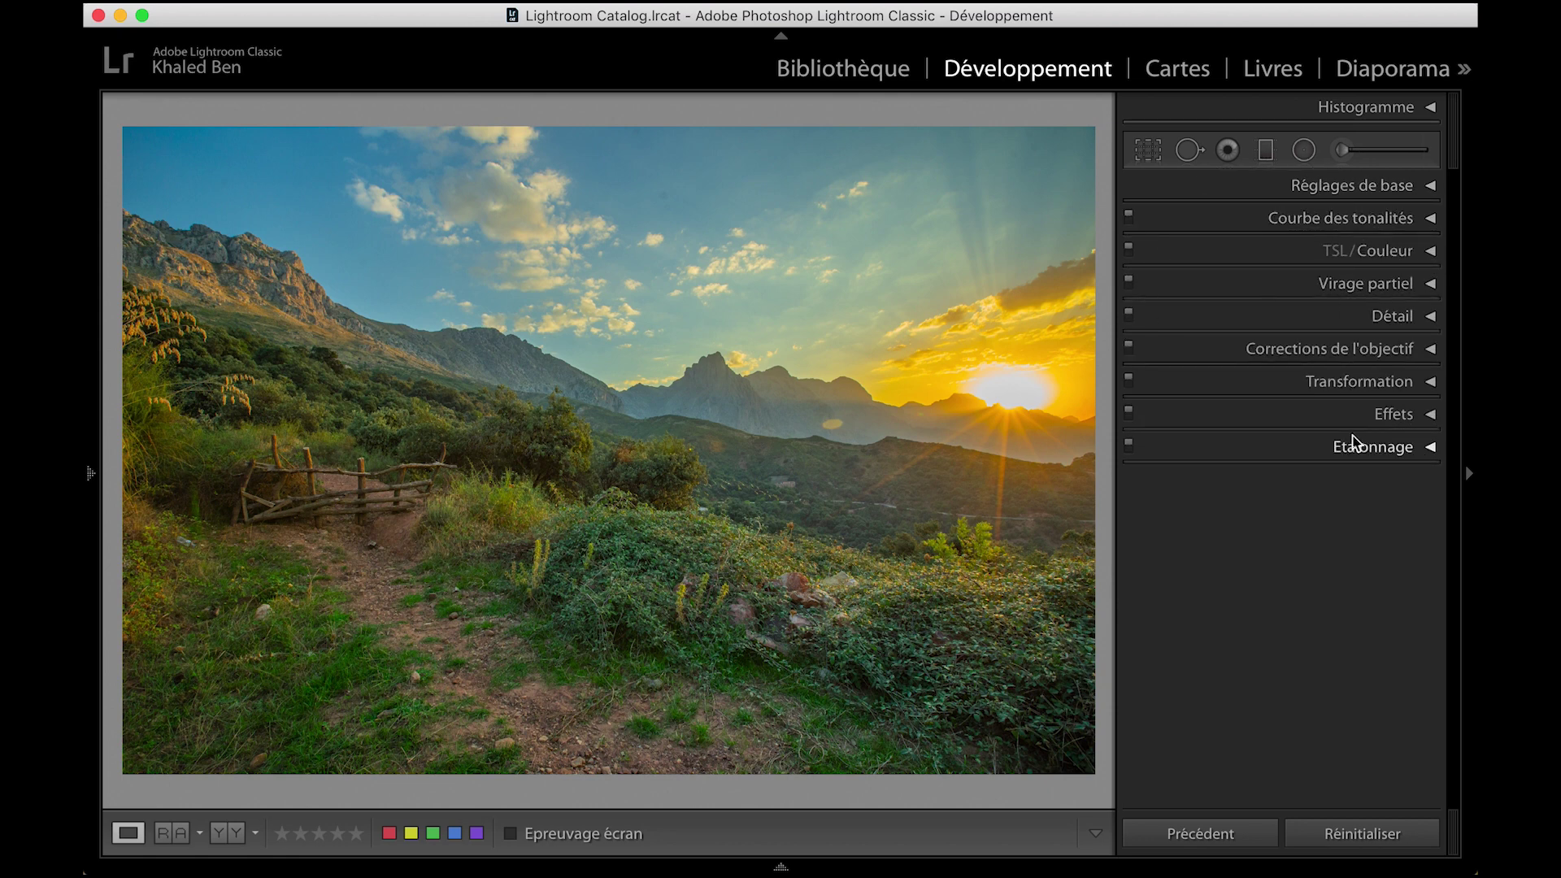
{"action": "left_click", "coordinate": [1392, 185]}
{"action": "key", "text": "backslash"}
{"action": "key", "text": "backslash"}
{"action": "left_click", "coordinate": [1286, 187]}
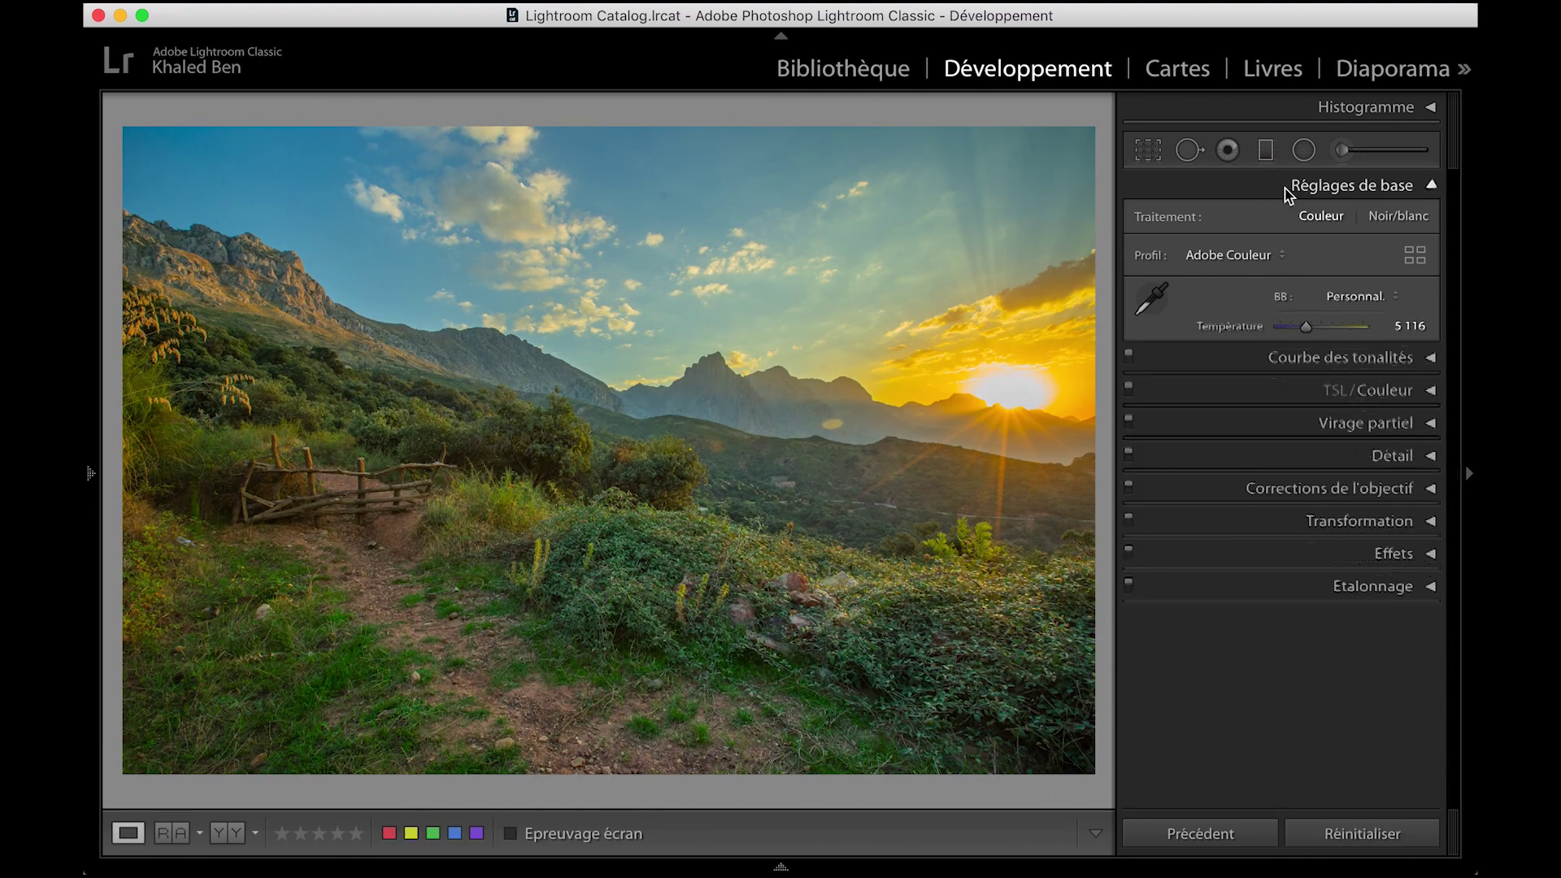